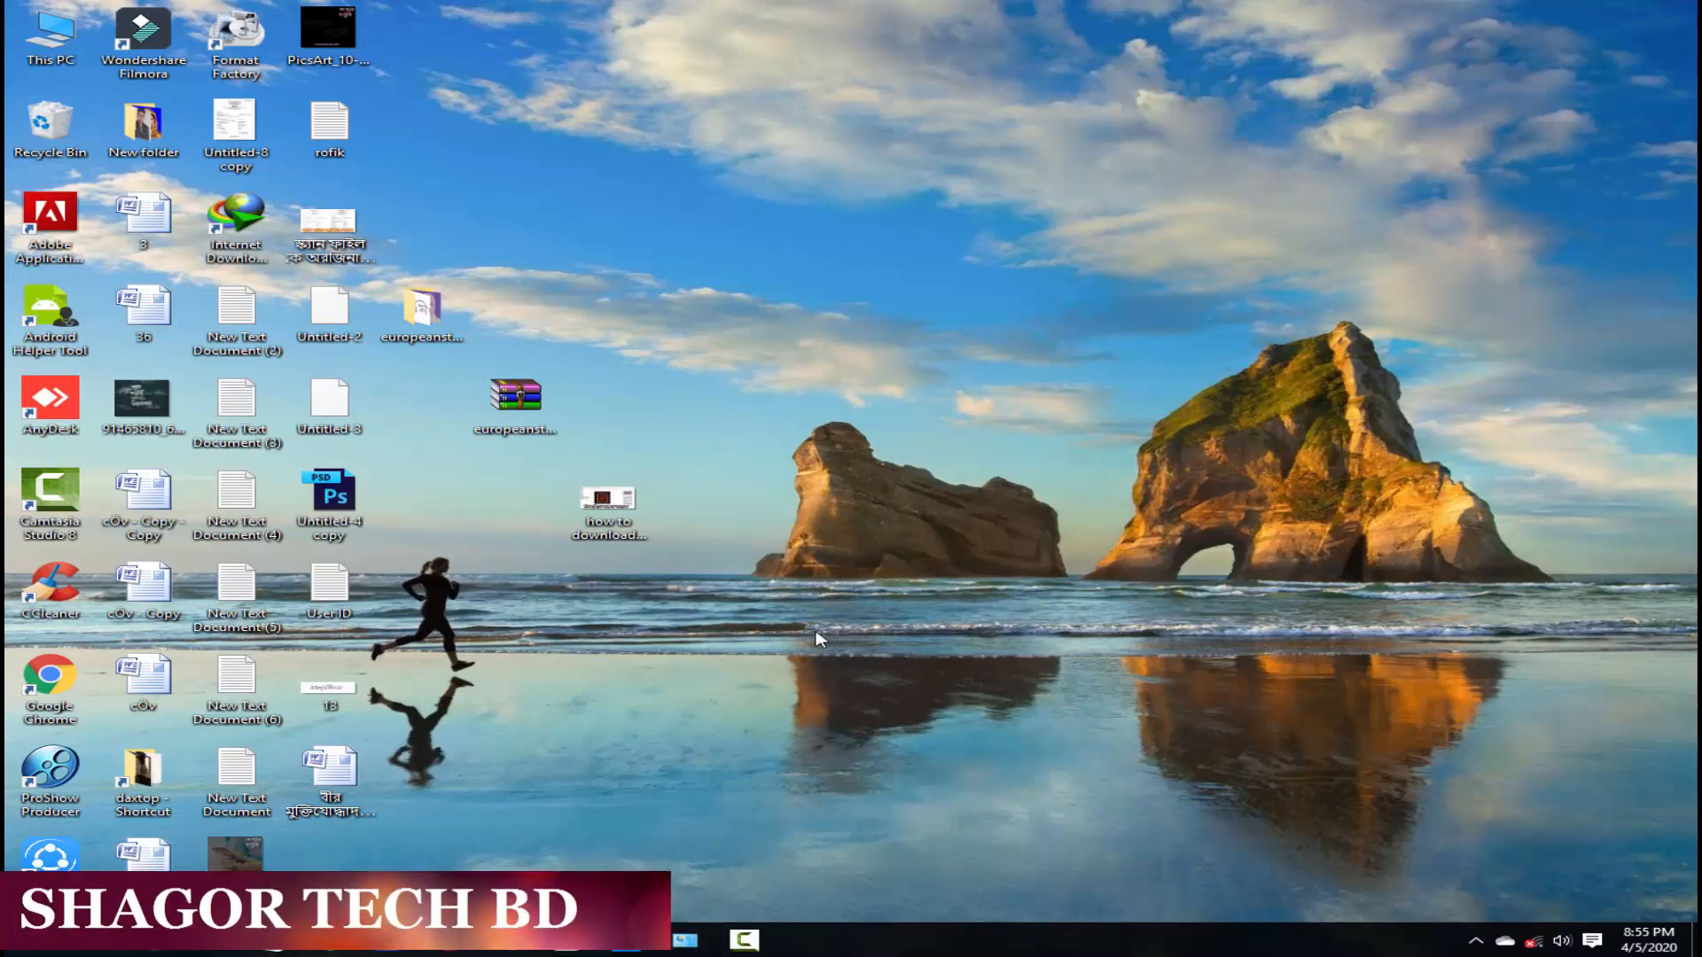
# Switch to Adobe Illustrator and delete all the existing artwork from the page.
pyautogui.click(567, 940)
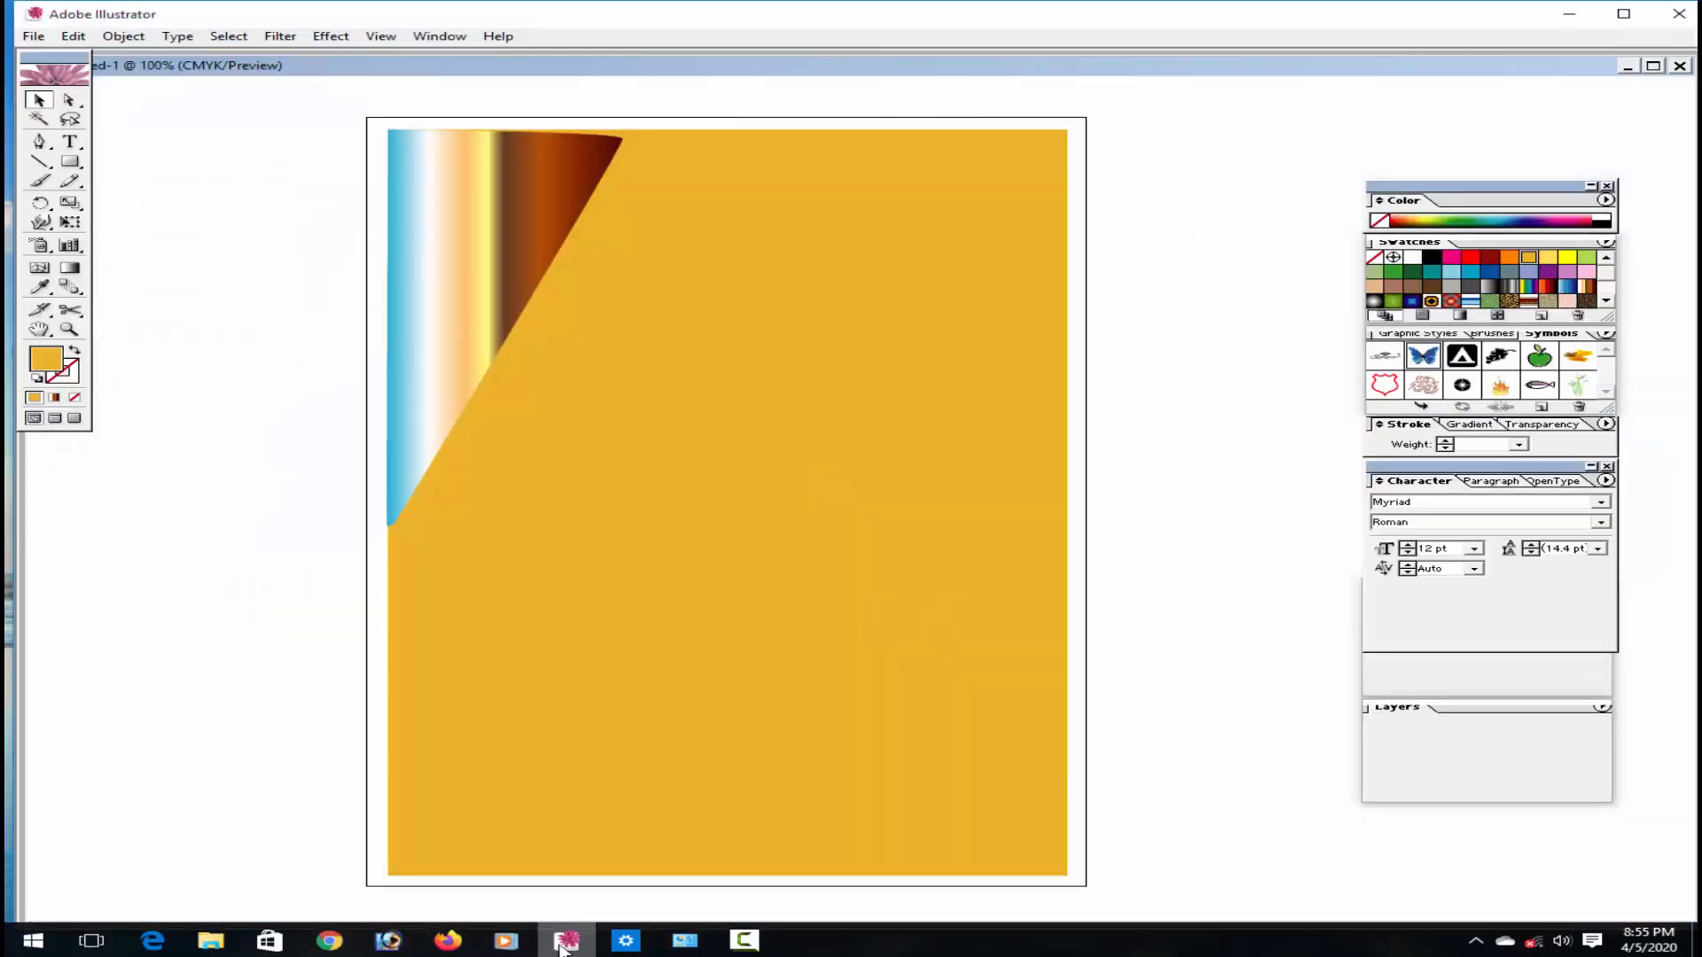
pyautogui.moveTo(1149, 121); pyautogui.dragTo(368, 884)
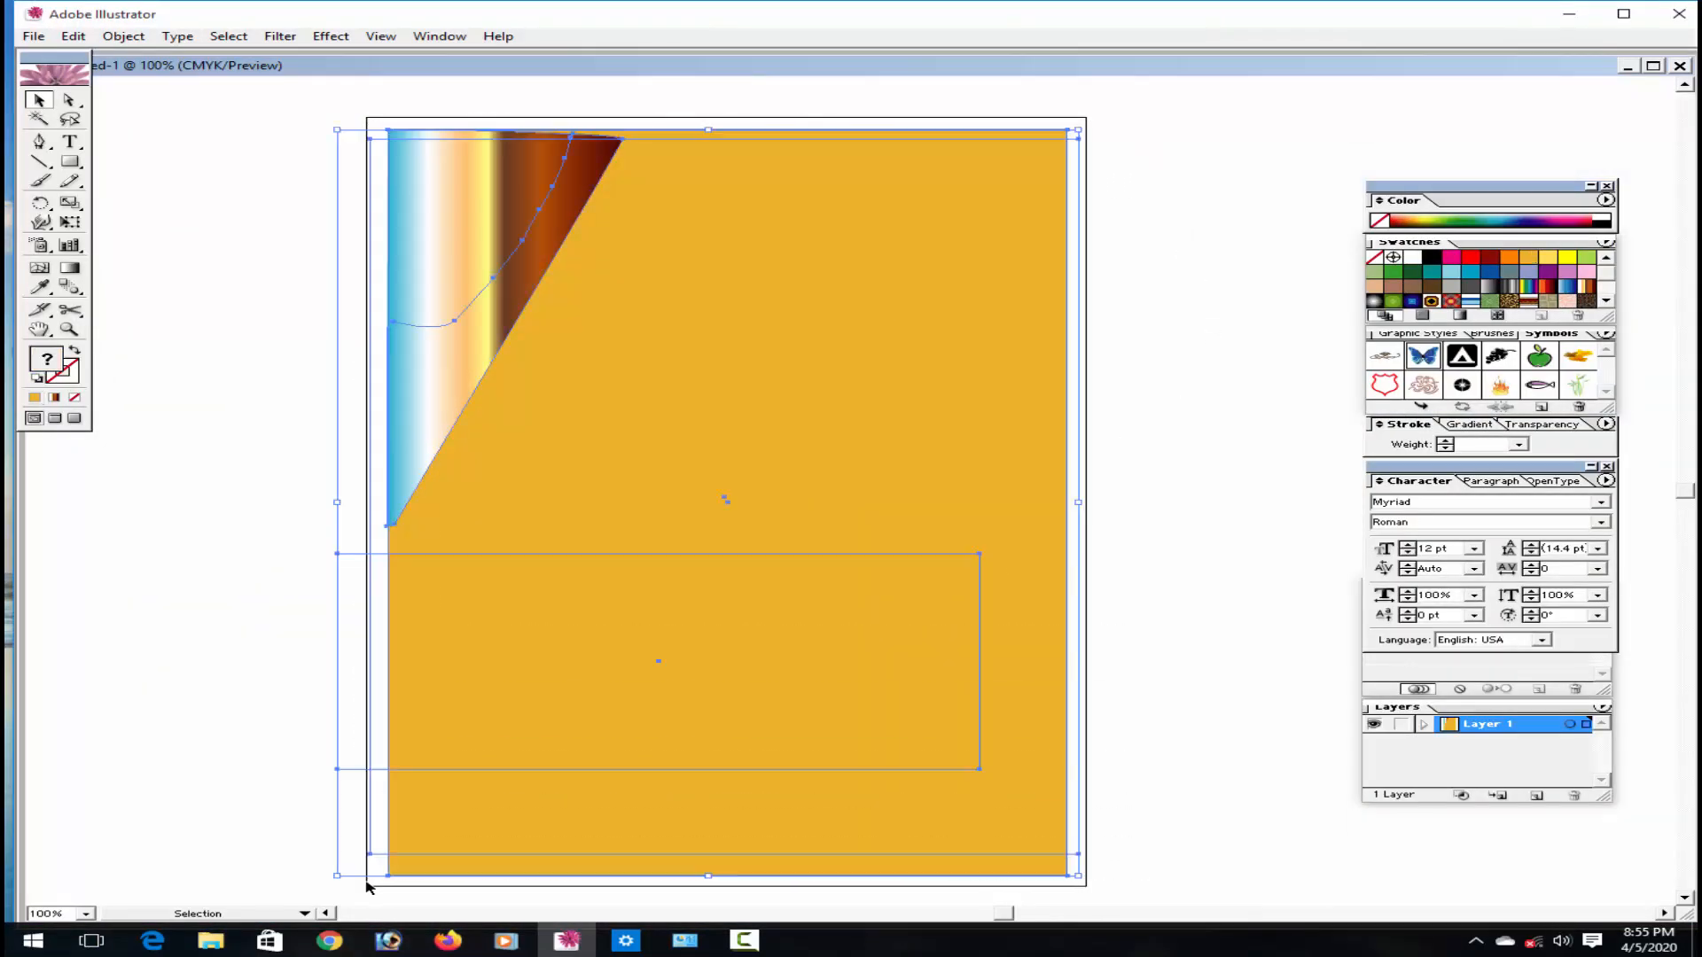
pyautogui.press('Delete')
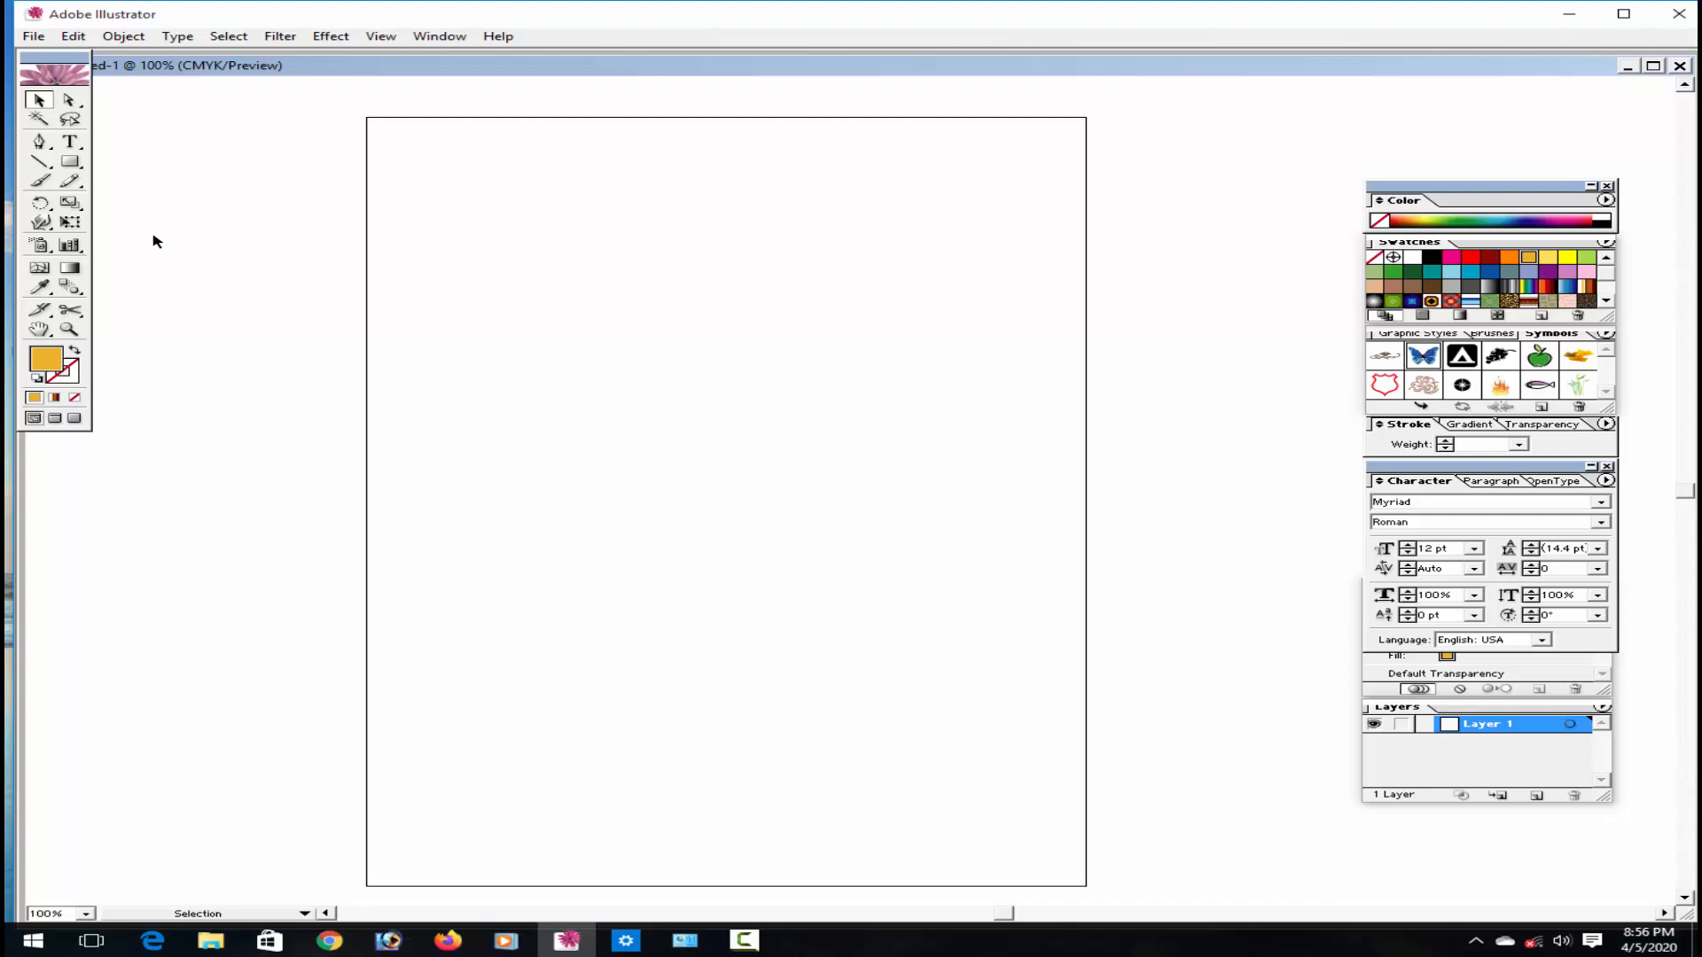
# Draw a rectangle covering the whole page and nudge it slightly left to line up with the page's right edge.
pyautogui.click(66, 167)
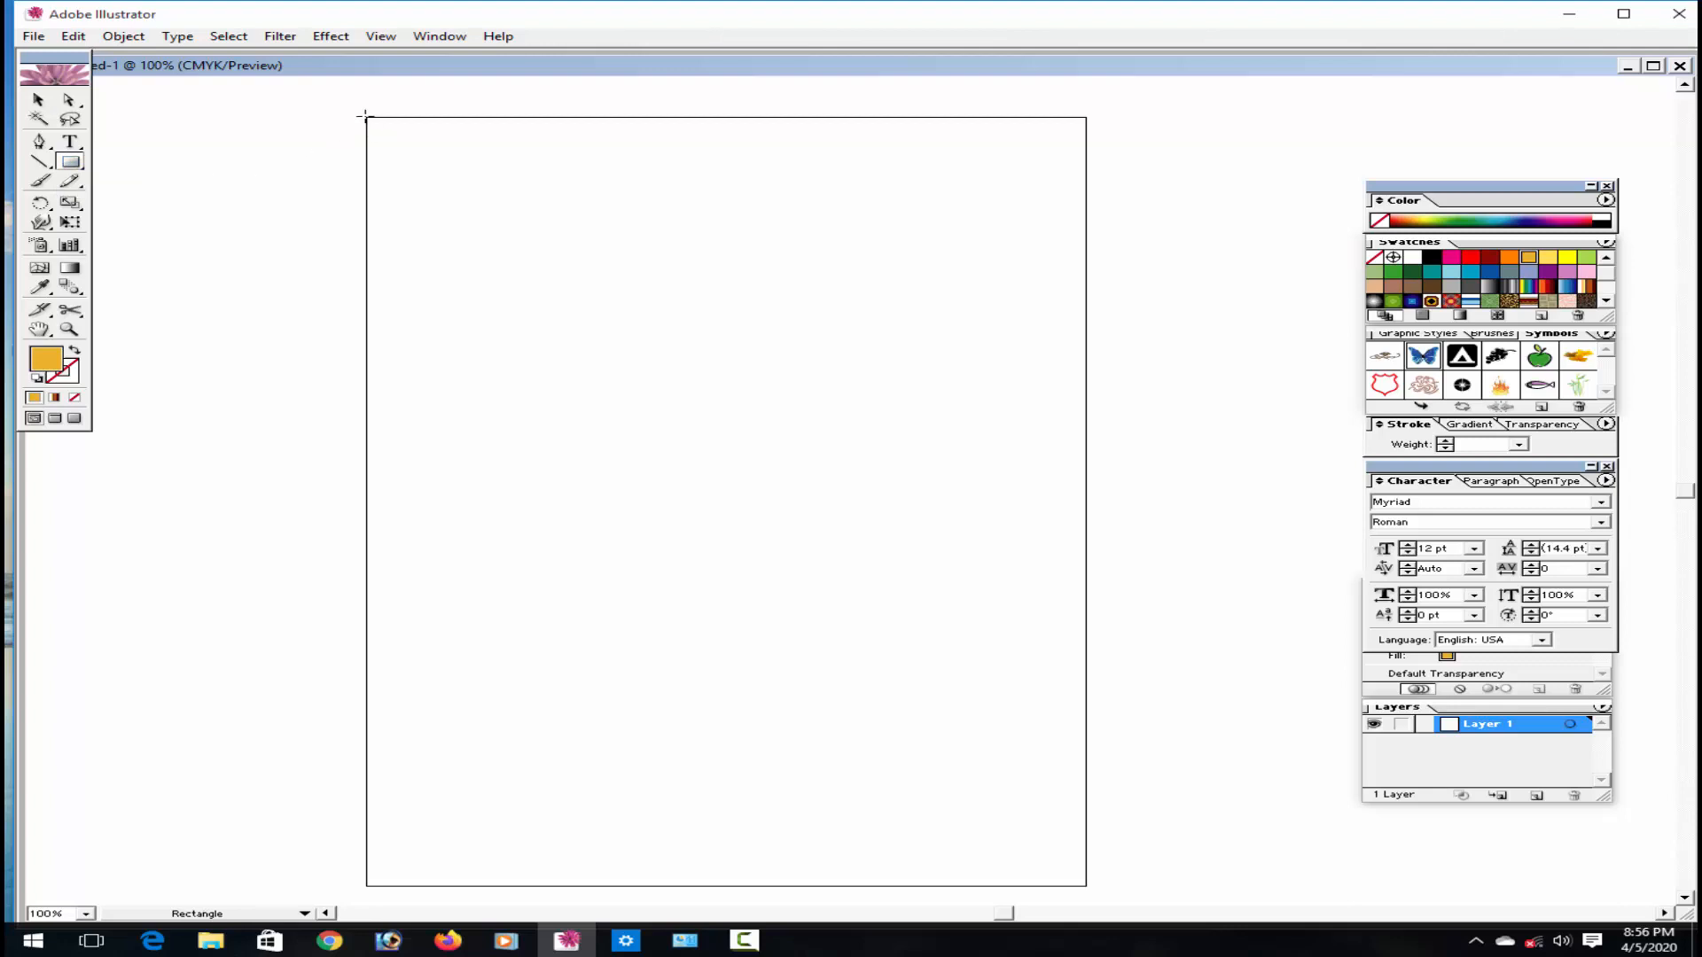
pyautogui.moveTo(361, 116); pyautogui.dragTo(1090, 885)
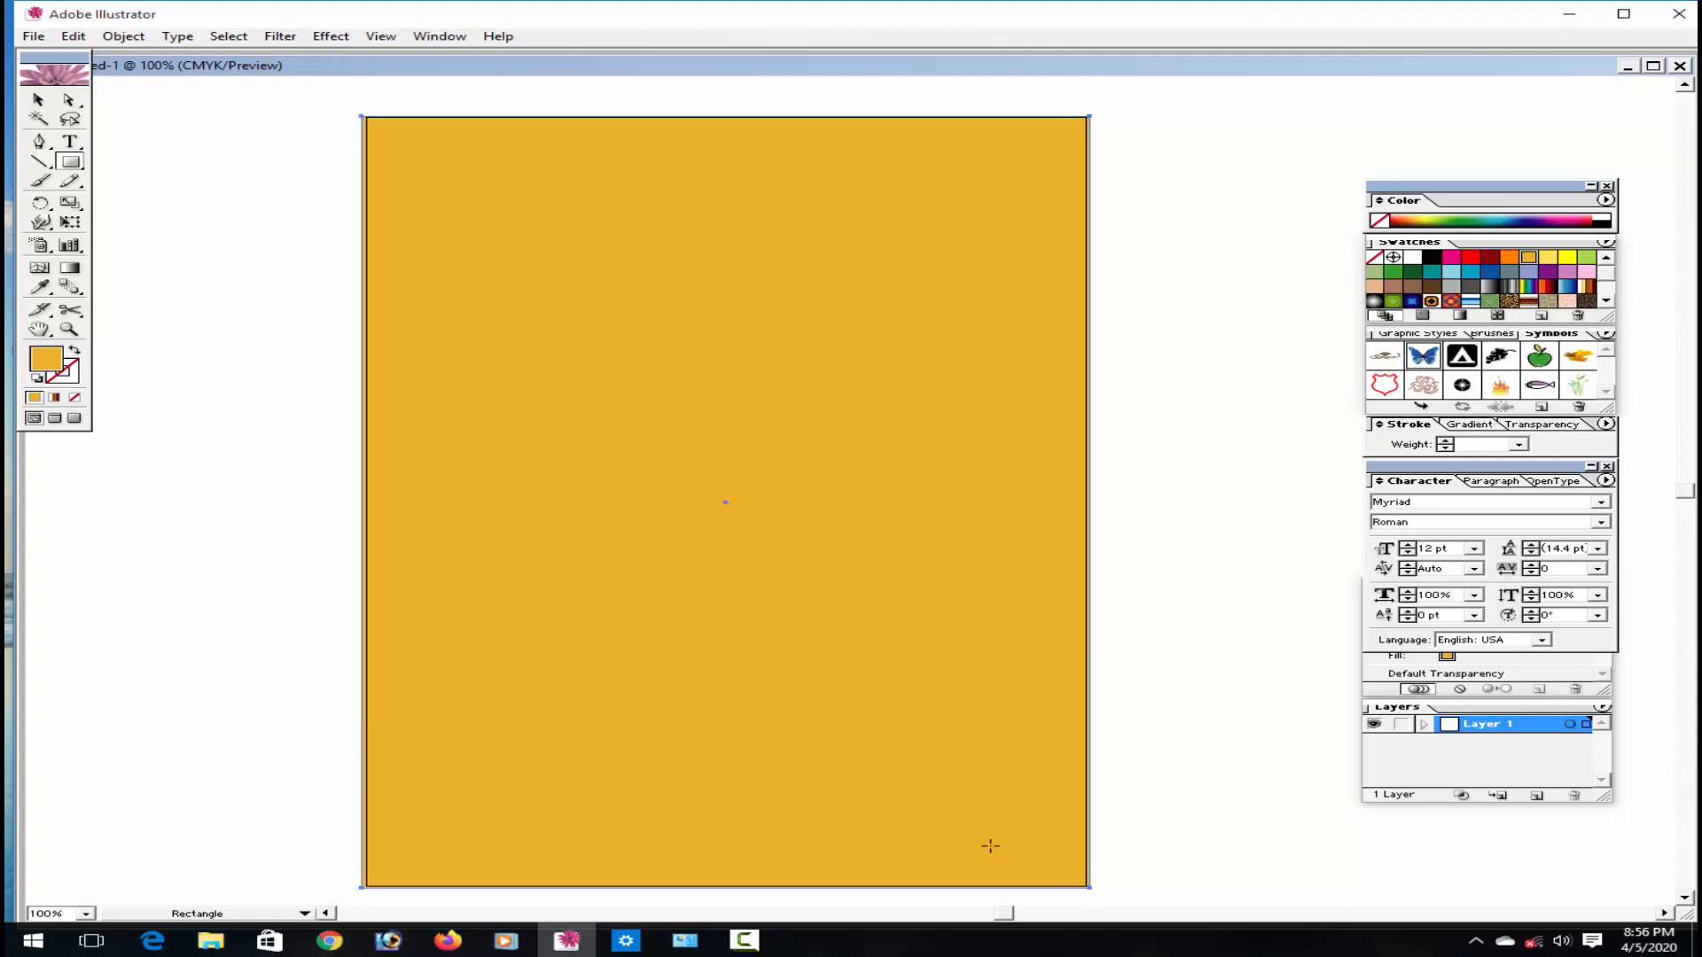
pyautogui.click(69, 101)
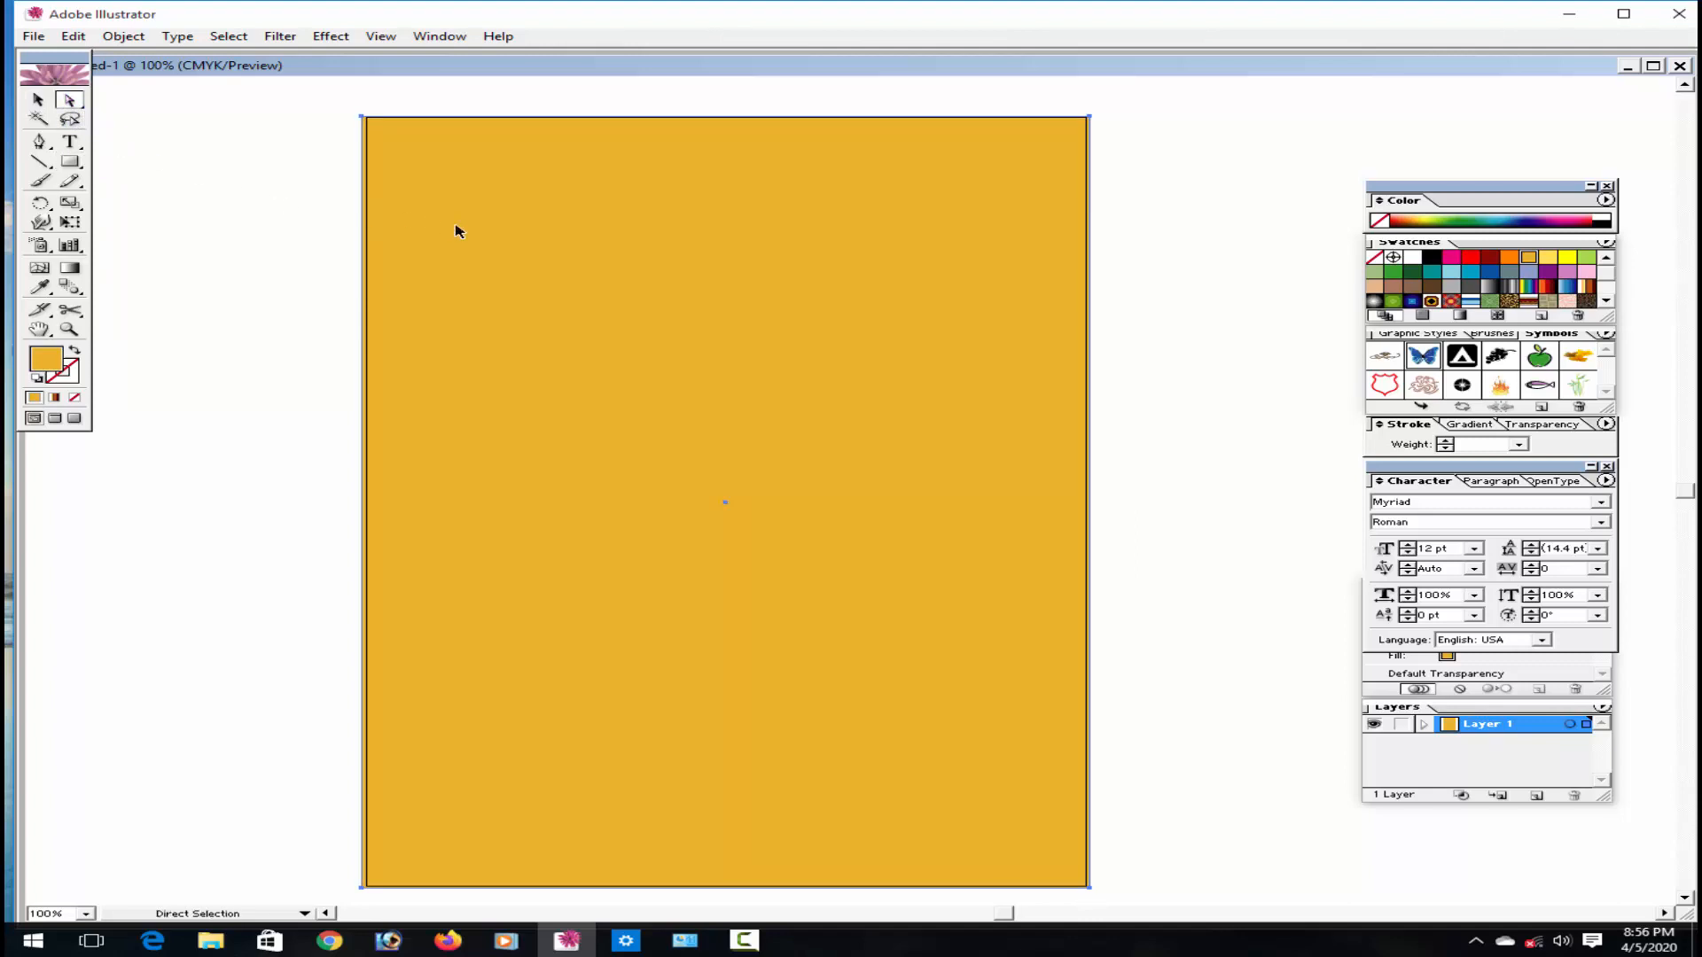
pyautogui.press('Left')
pyautogui.press('Left')
pyautogui.press('Left')
pyautogui.press('Left')
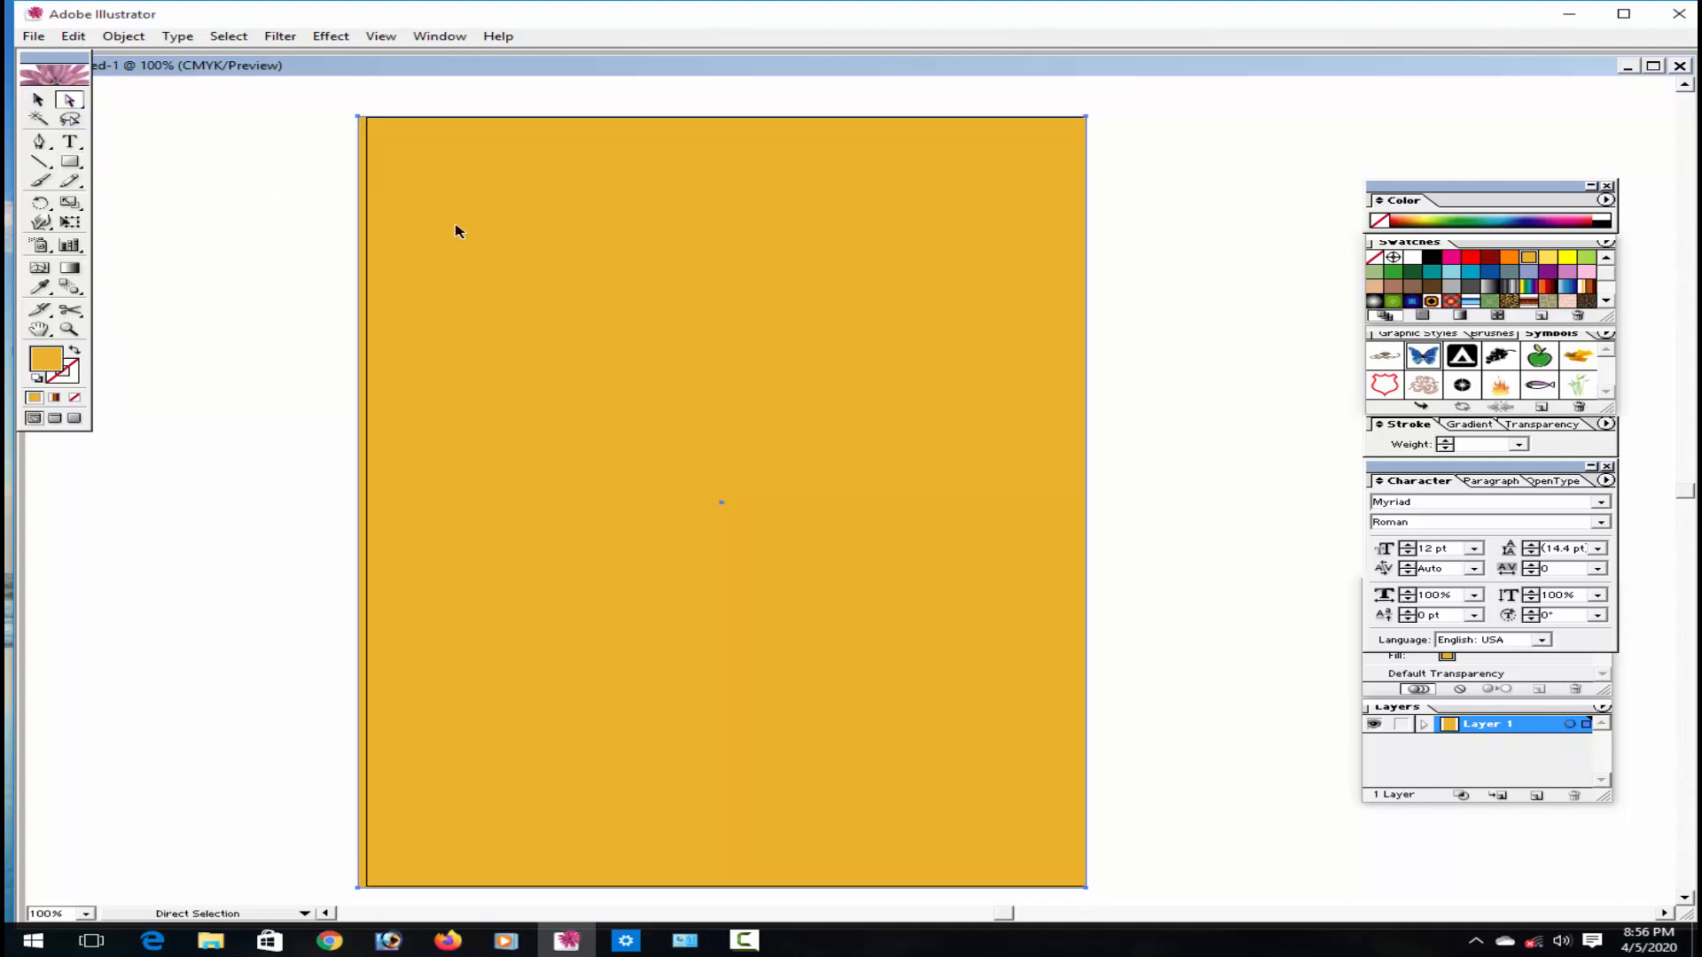
pyautogui.press('Right')
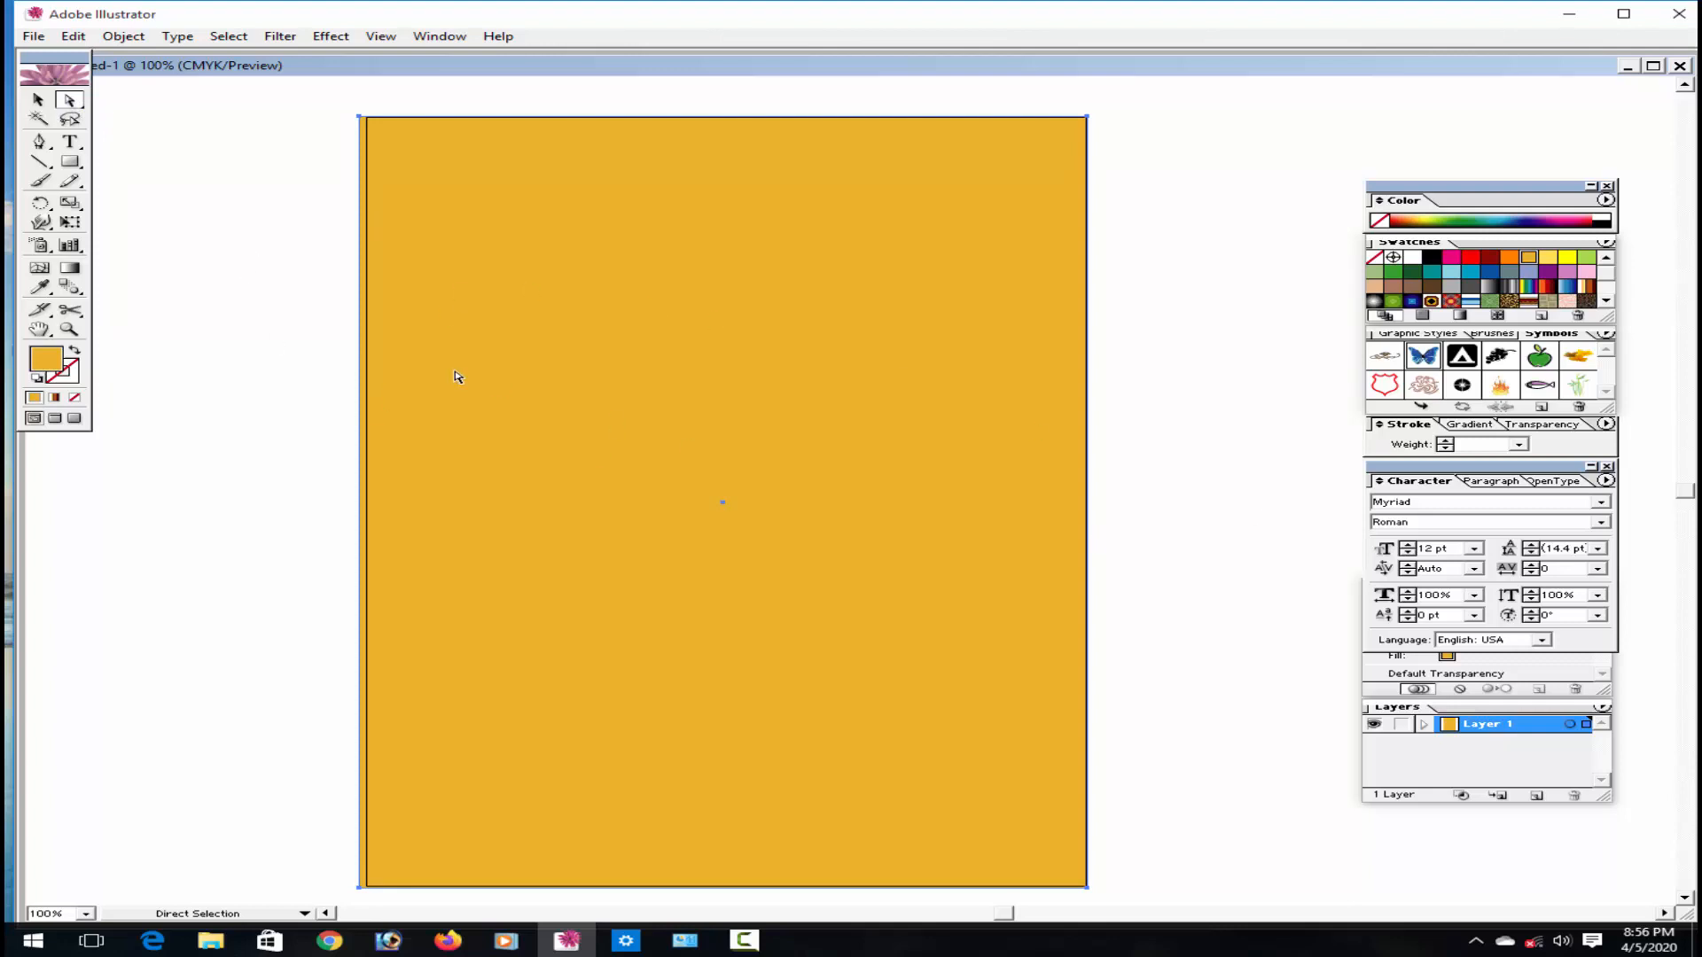
# Try several gradient and solid swatches on the page-sized rectangle, ending with a white fill.
pyautogui.click(1545, 288)
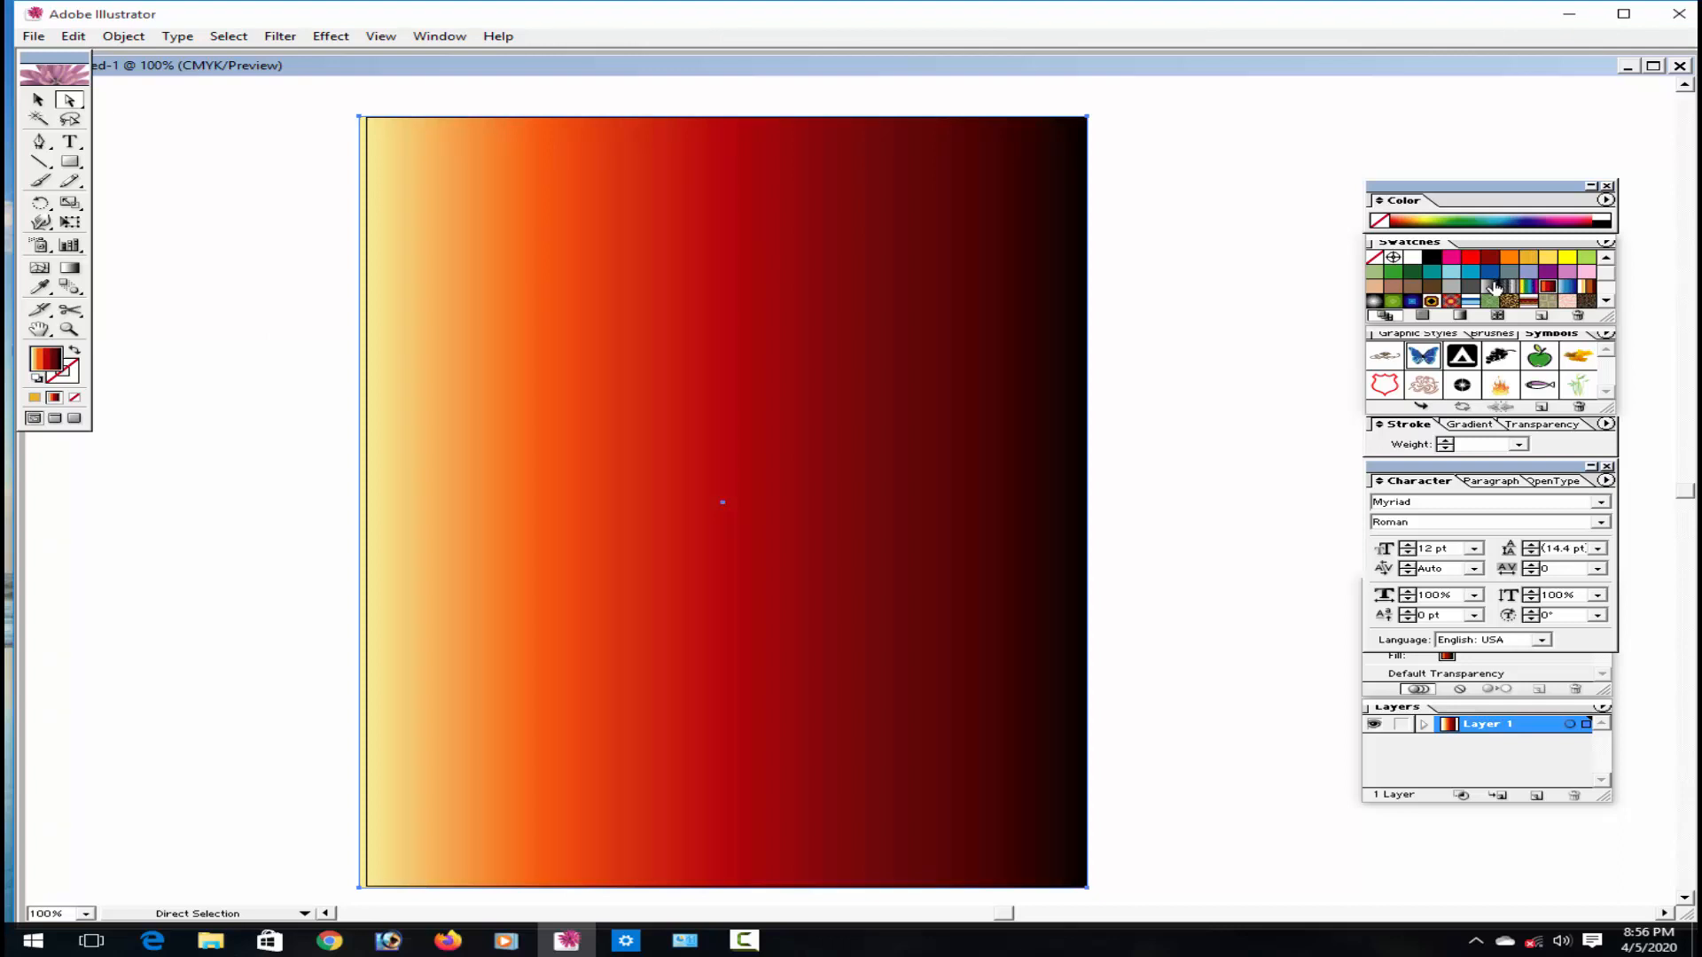
pyautogui.click(1488, 287)
pyautogui.click(1470, 257)
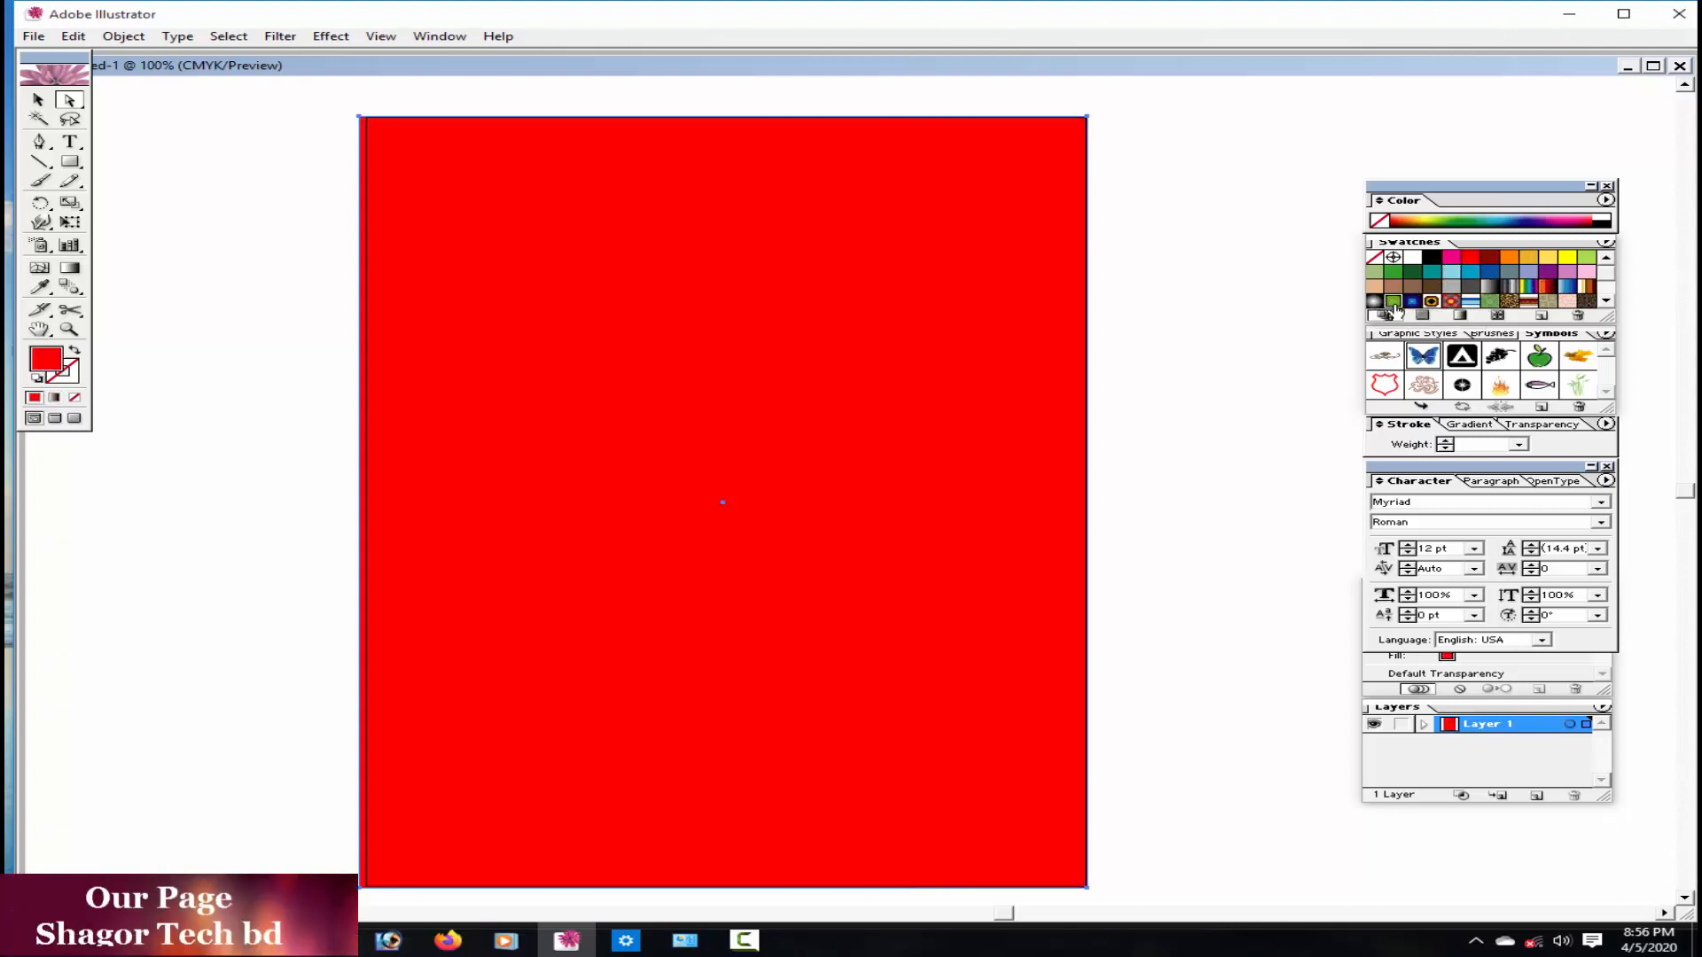
pyautogui.click(1388, 301)
pyautogui.click(1428, 259)
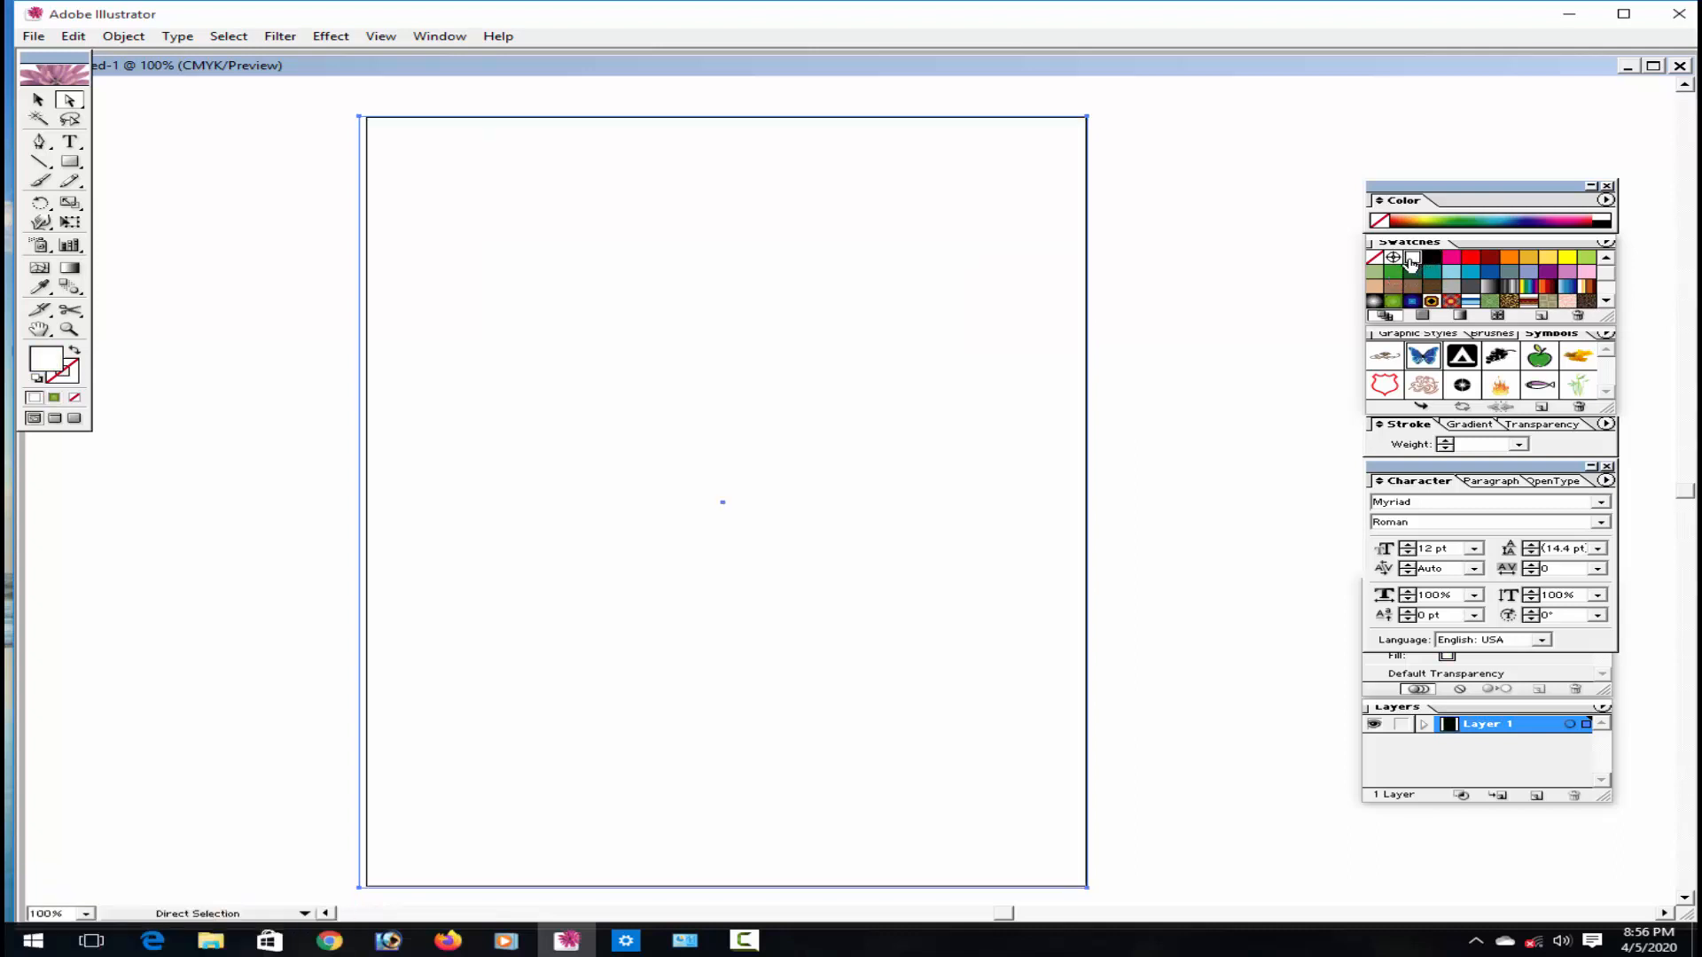
pyautogui.click(1412, 257)
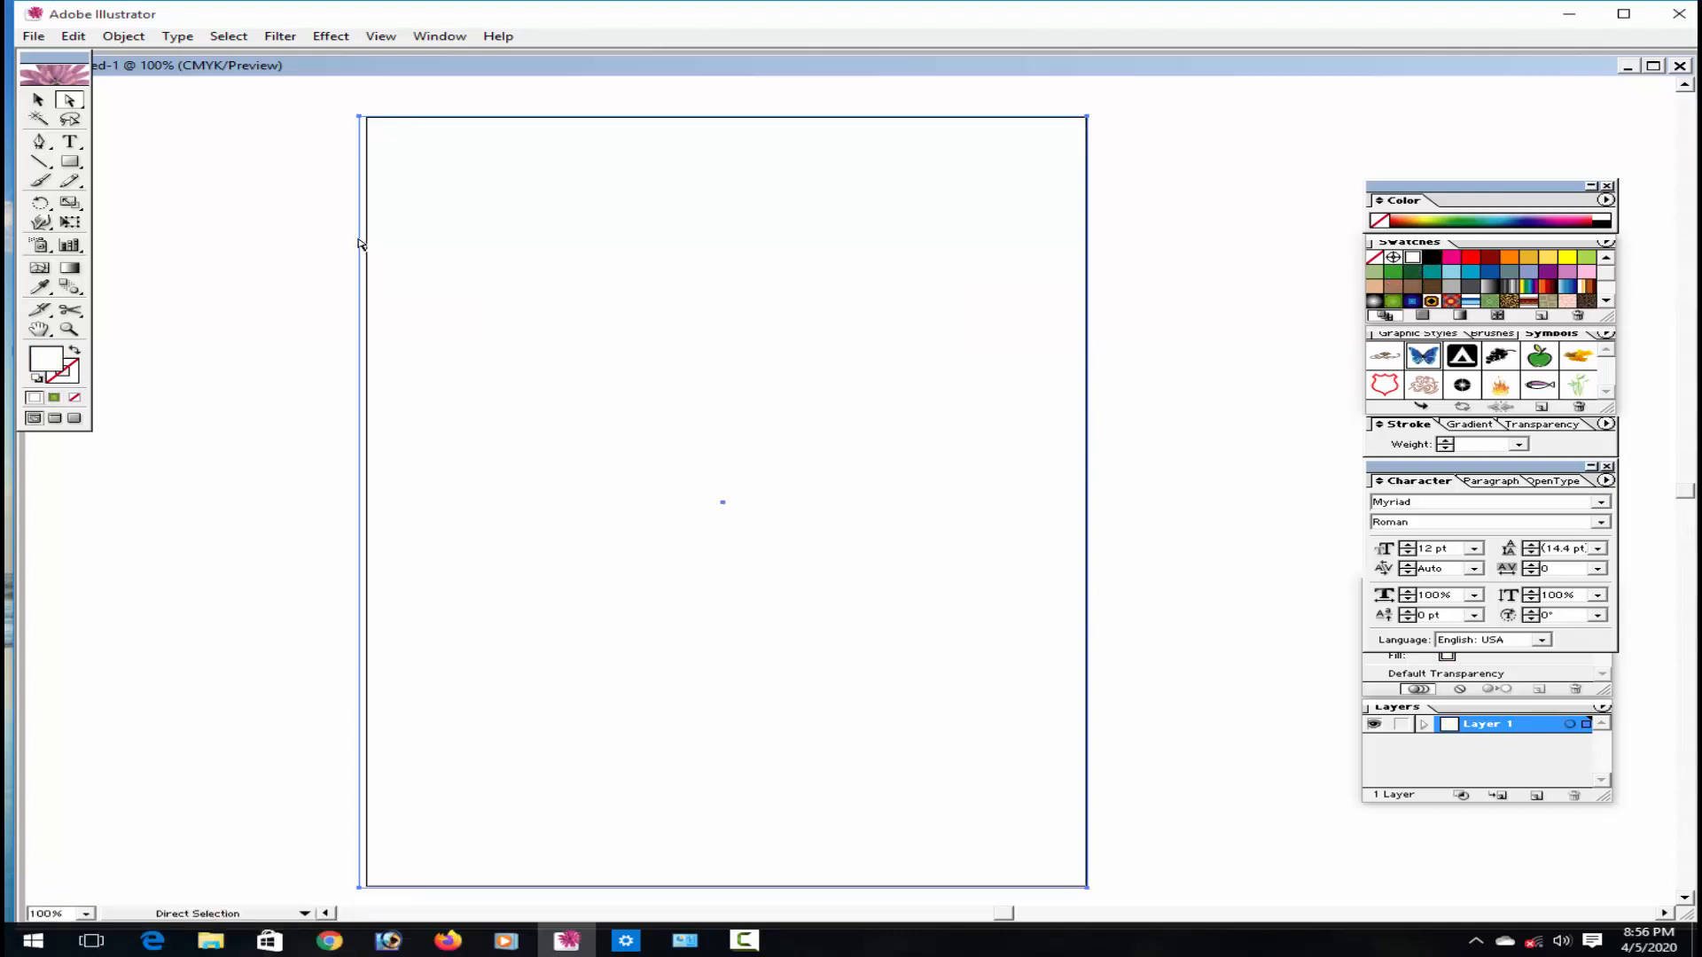
# Draw a closed Pen triangle joining the page's top-right corner, a point low on its left edge and the top-left corner.
pyautogui.click(44, 146)
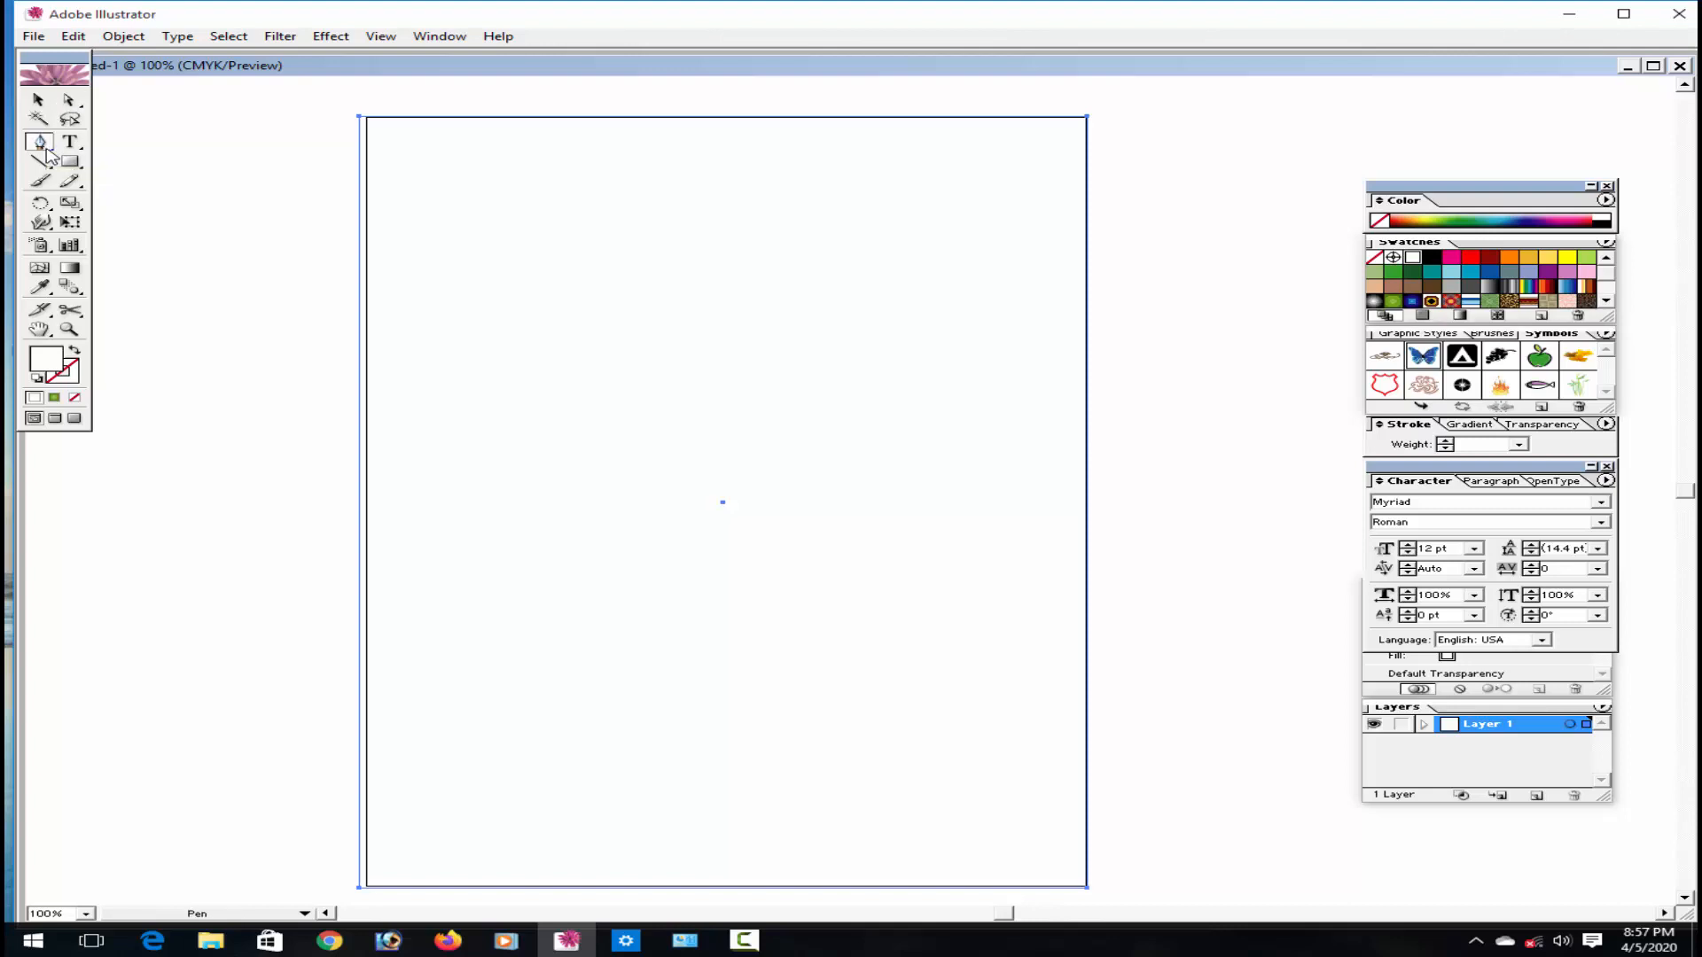
pyautogui.click(359, 717)
pyautogui.click(1082, 121)
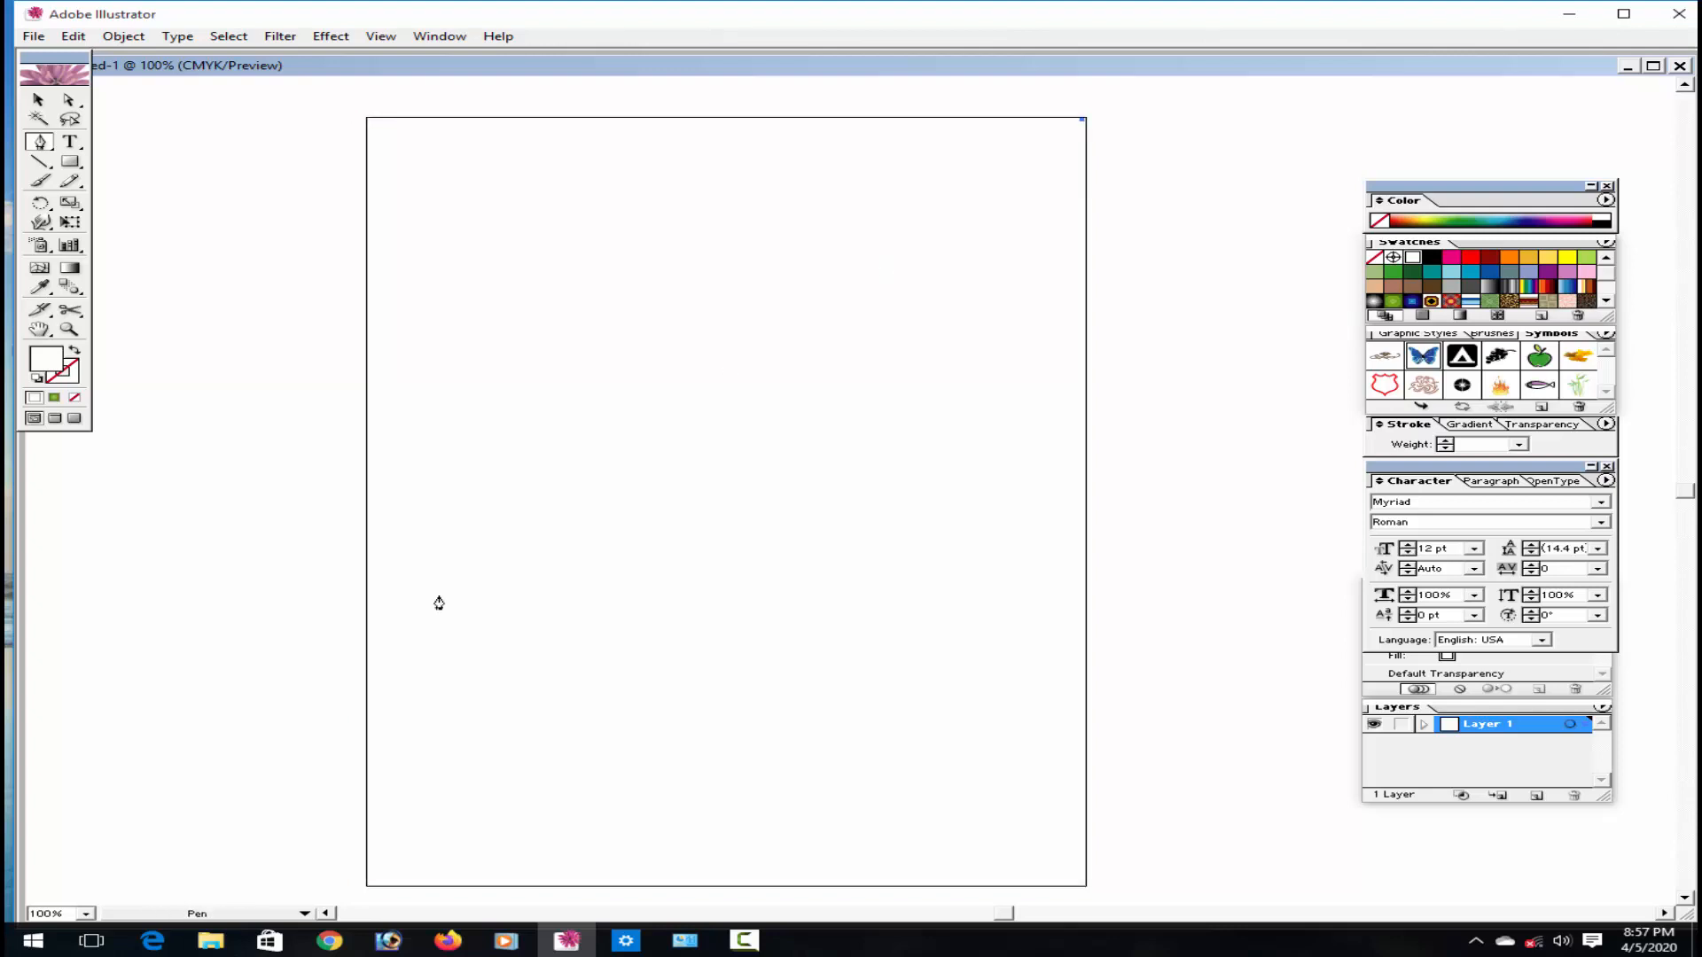
pyautogui.click(370, 702)
pyautogui.click(366, 123)
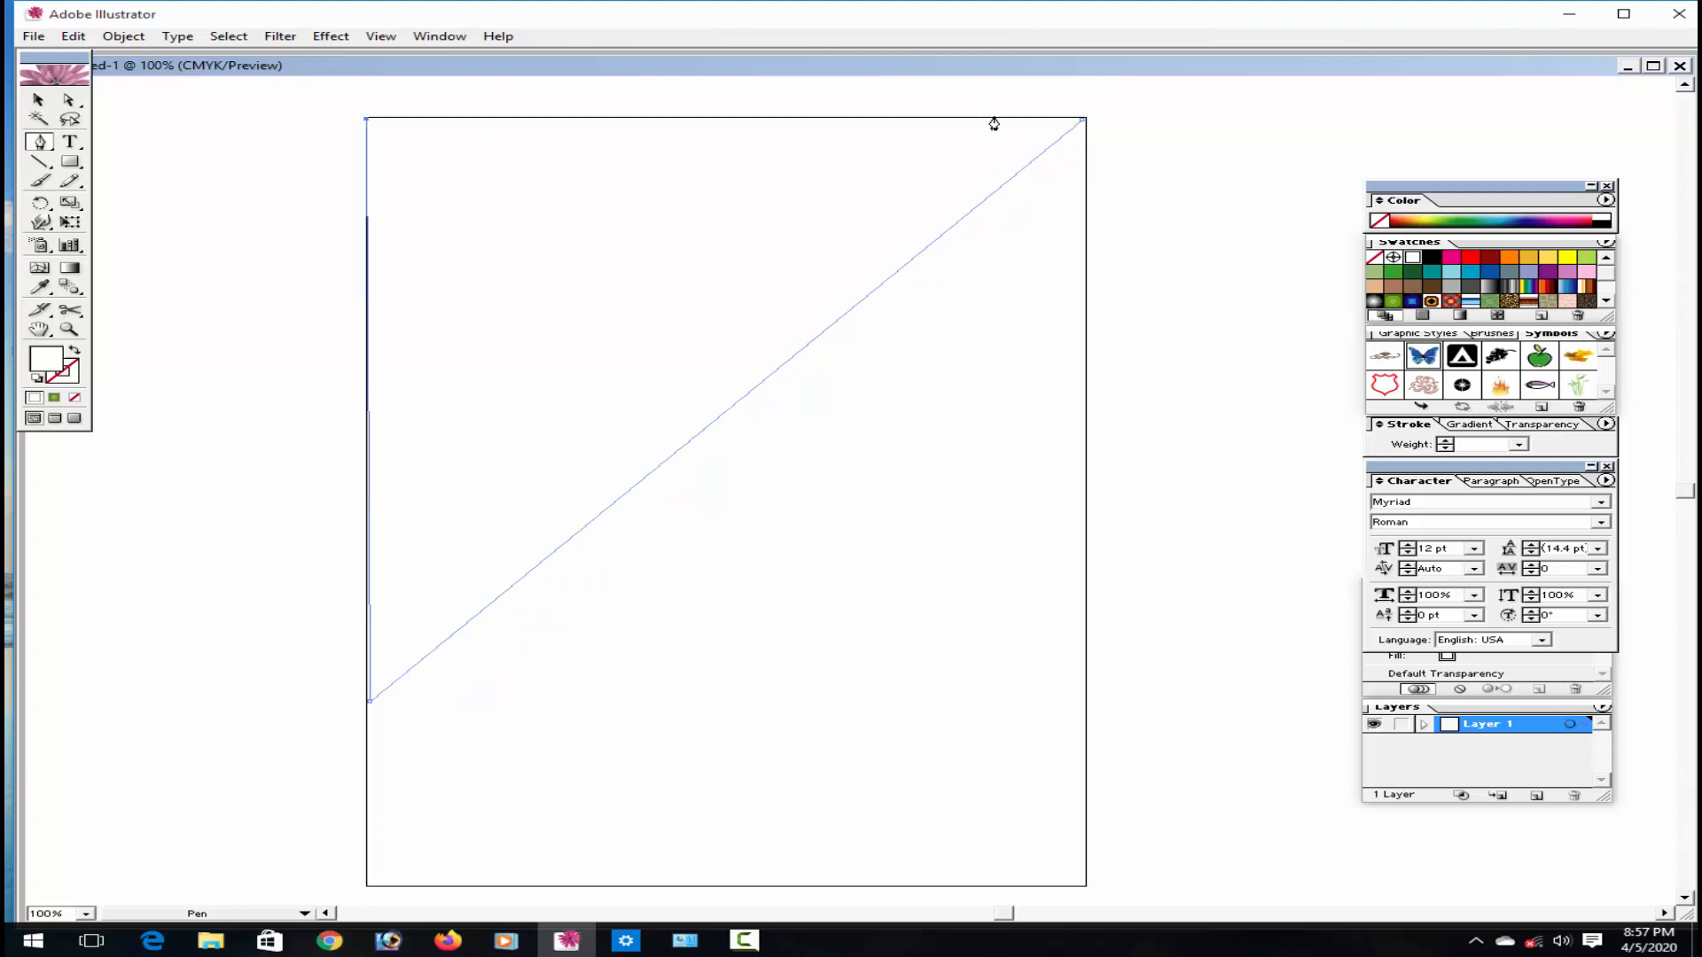
pyautogui.click(1071, 127)
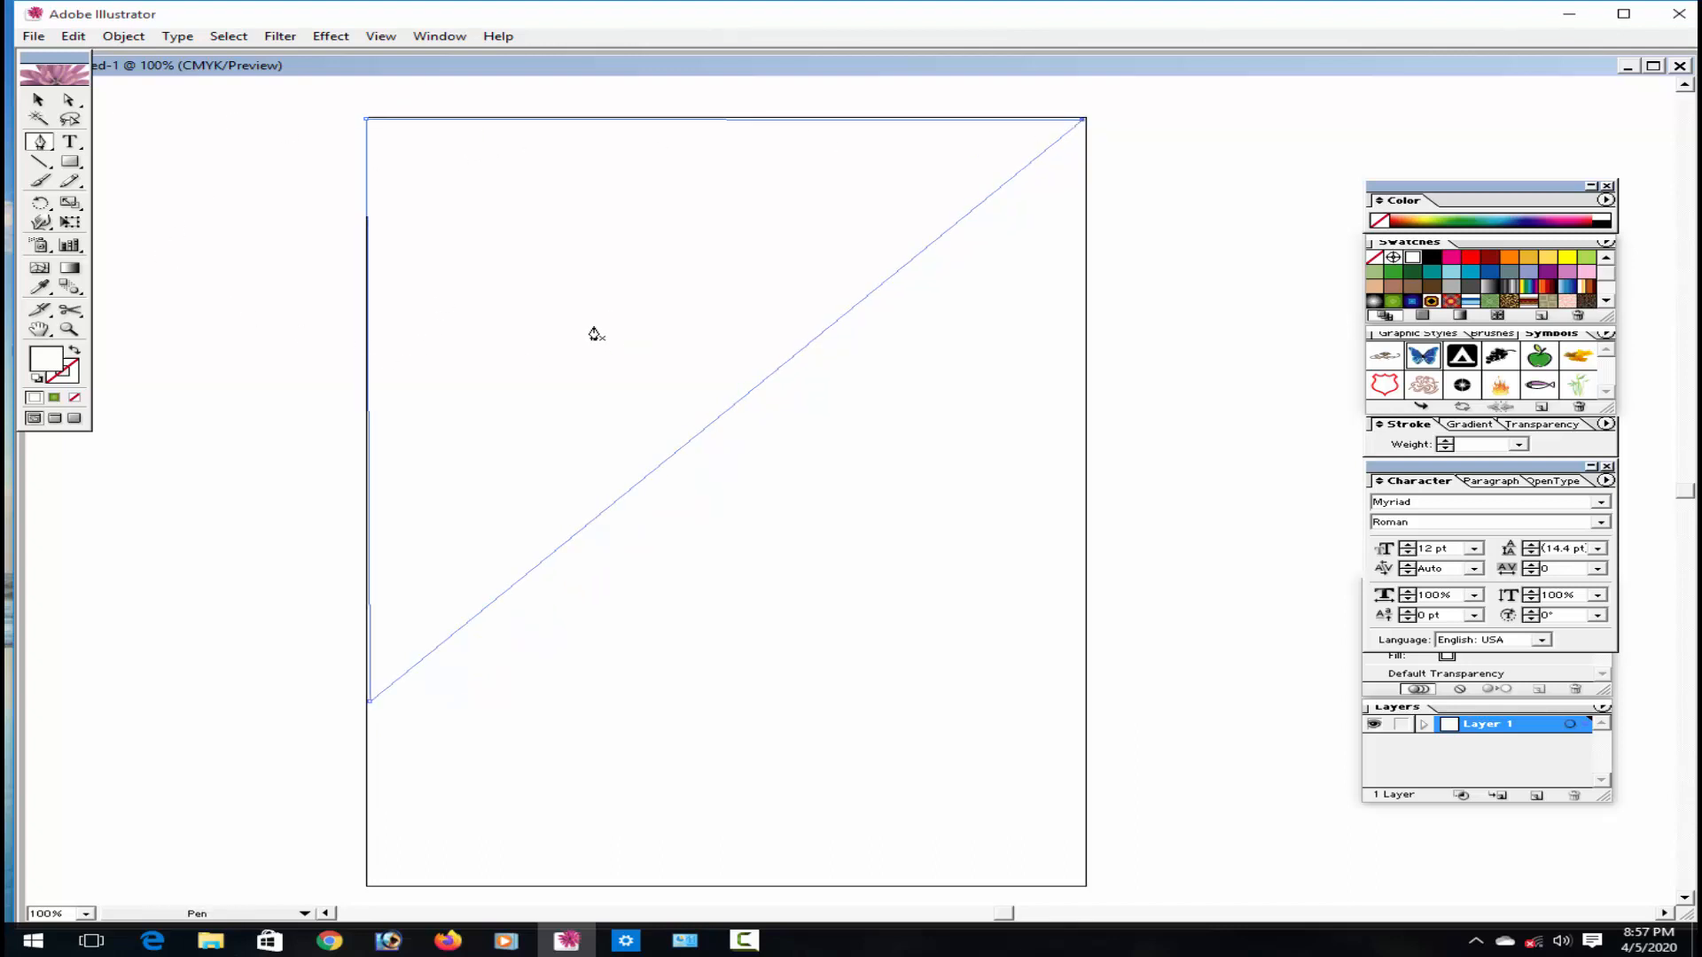
# Try several solid colours on the upper-left triangle, ending with the rainbow gradient as its fill.
pyautogui.click(39, 100)
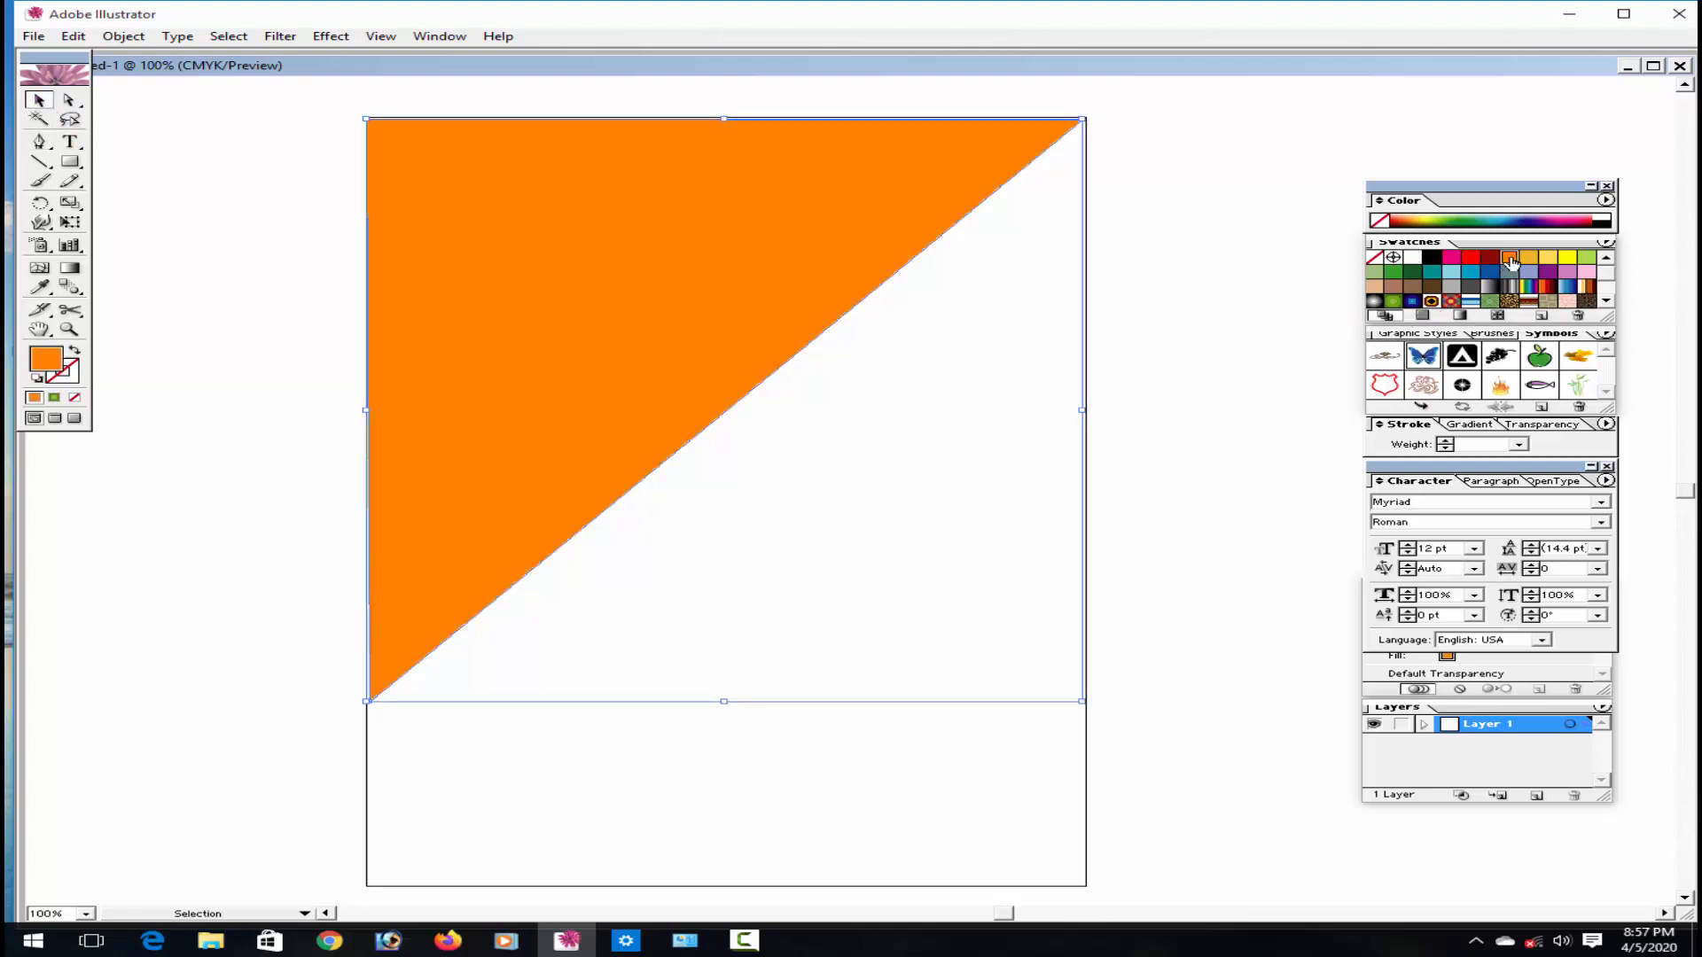
pyautogui.click(1510, 260)
pyautogui.click(1510, 272)
pyautogui.click(1546, 273)
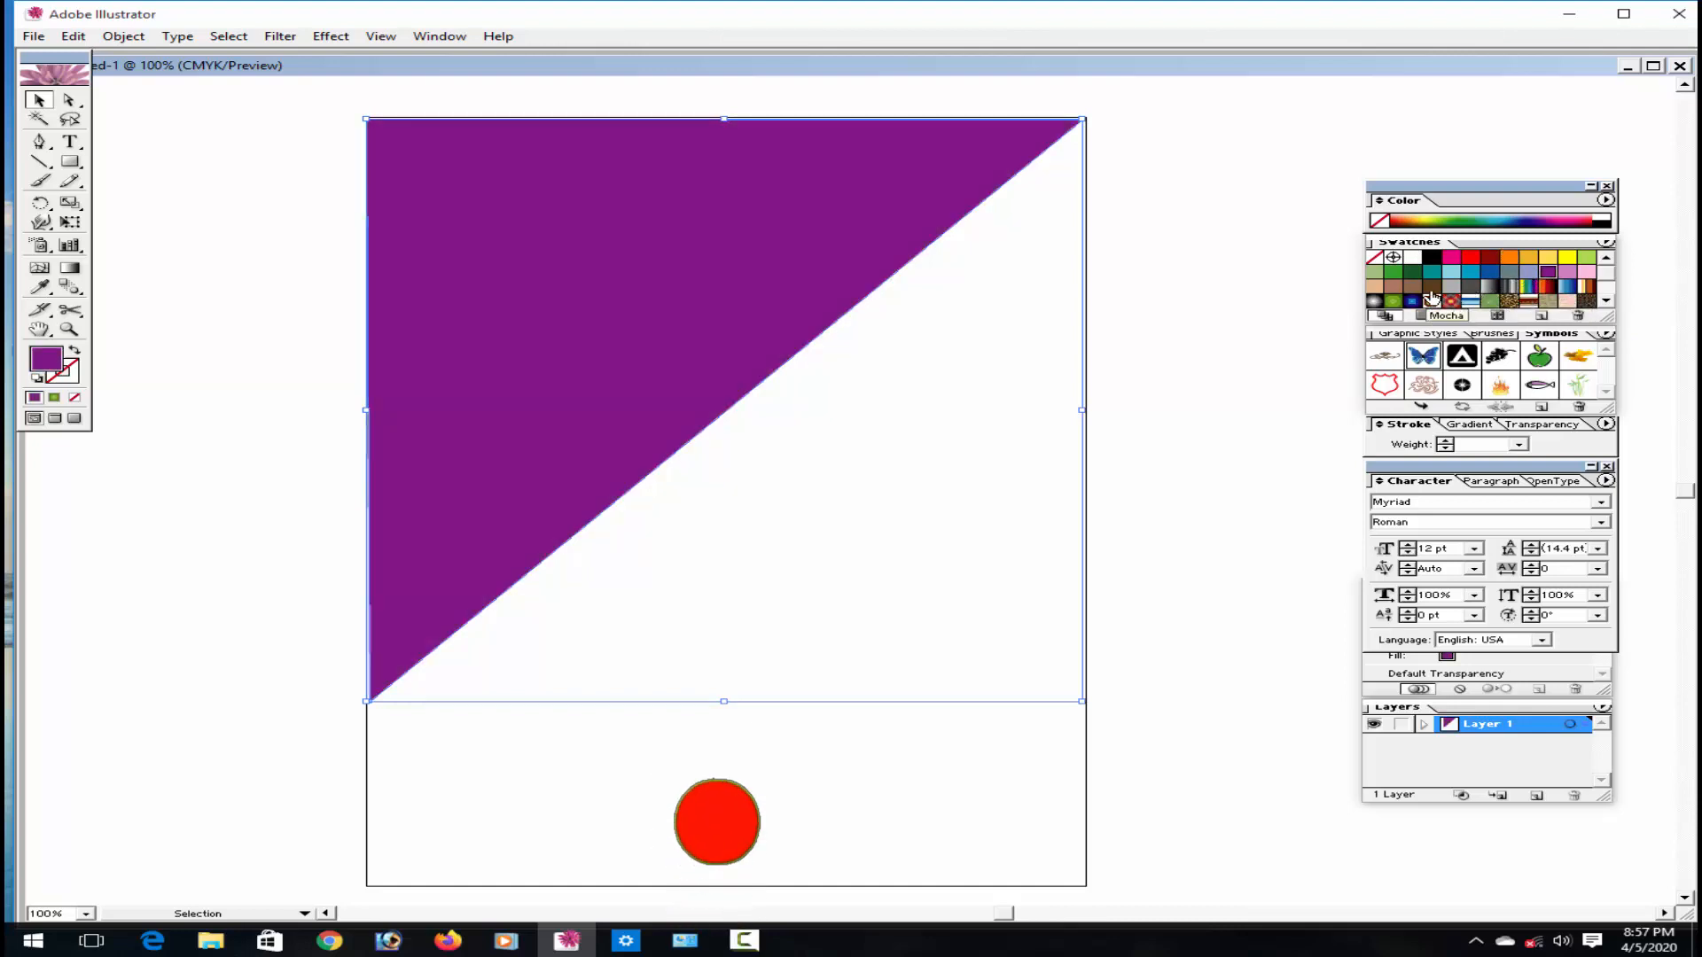
pyautogui.click(1430, 288)
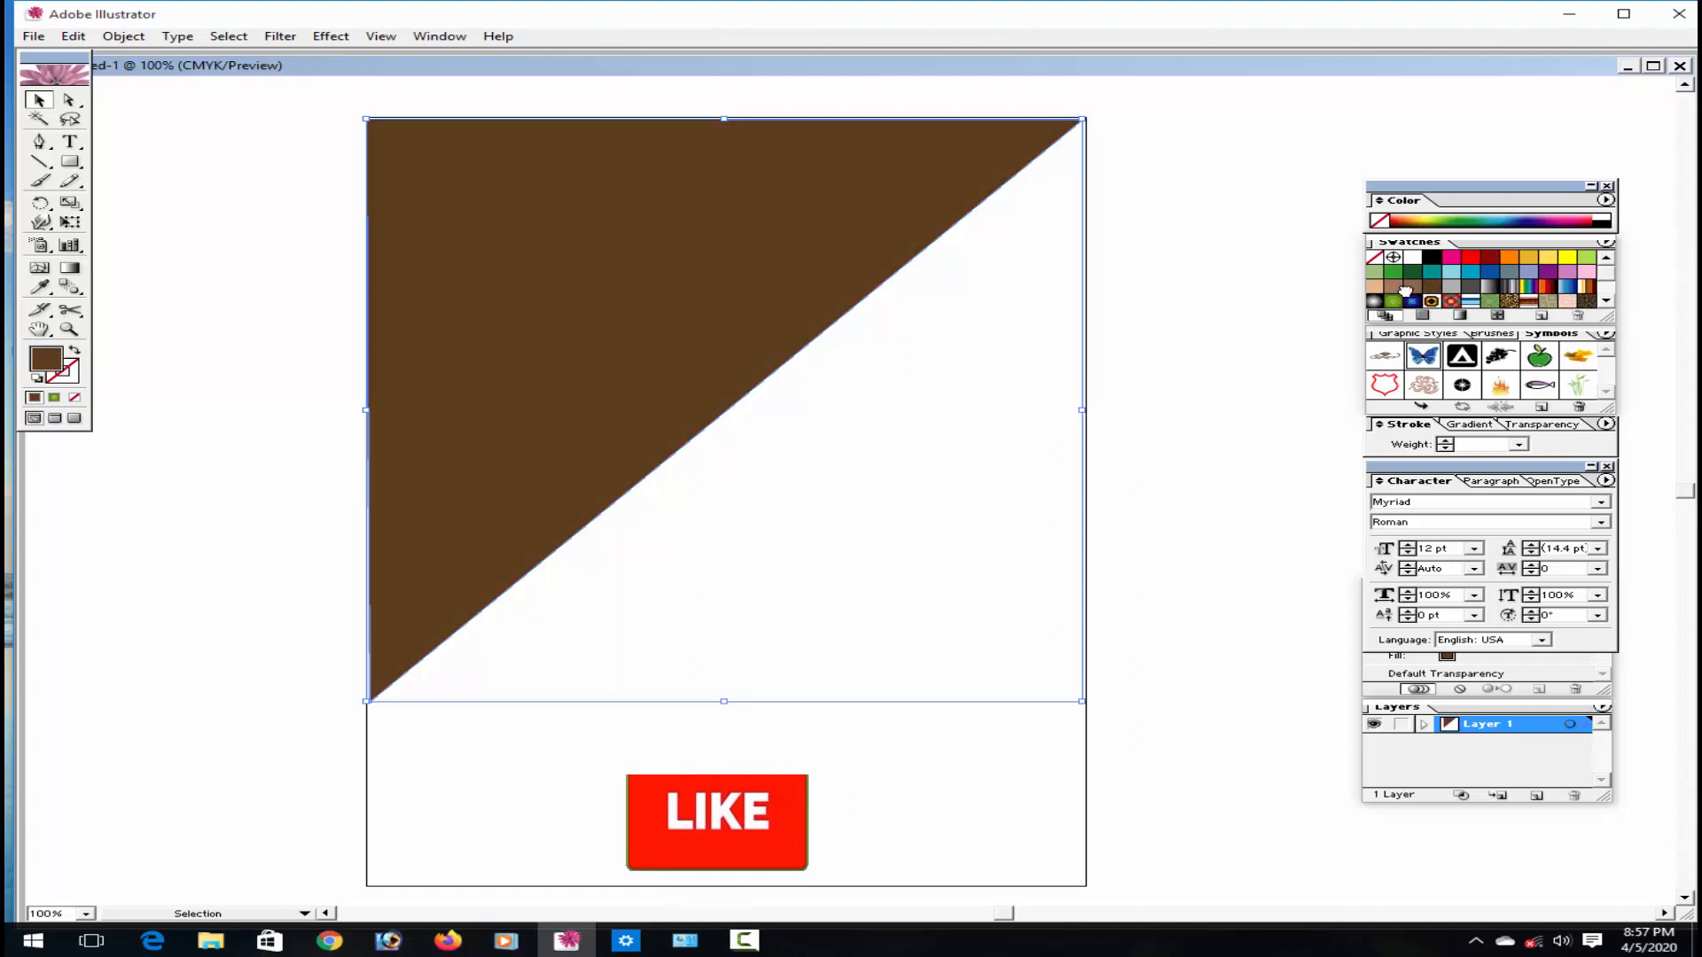
pyautogui.click(1374, 286)
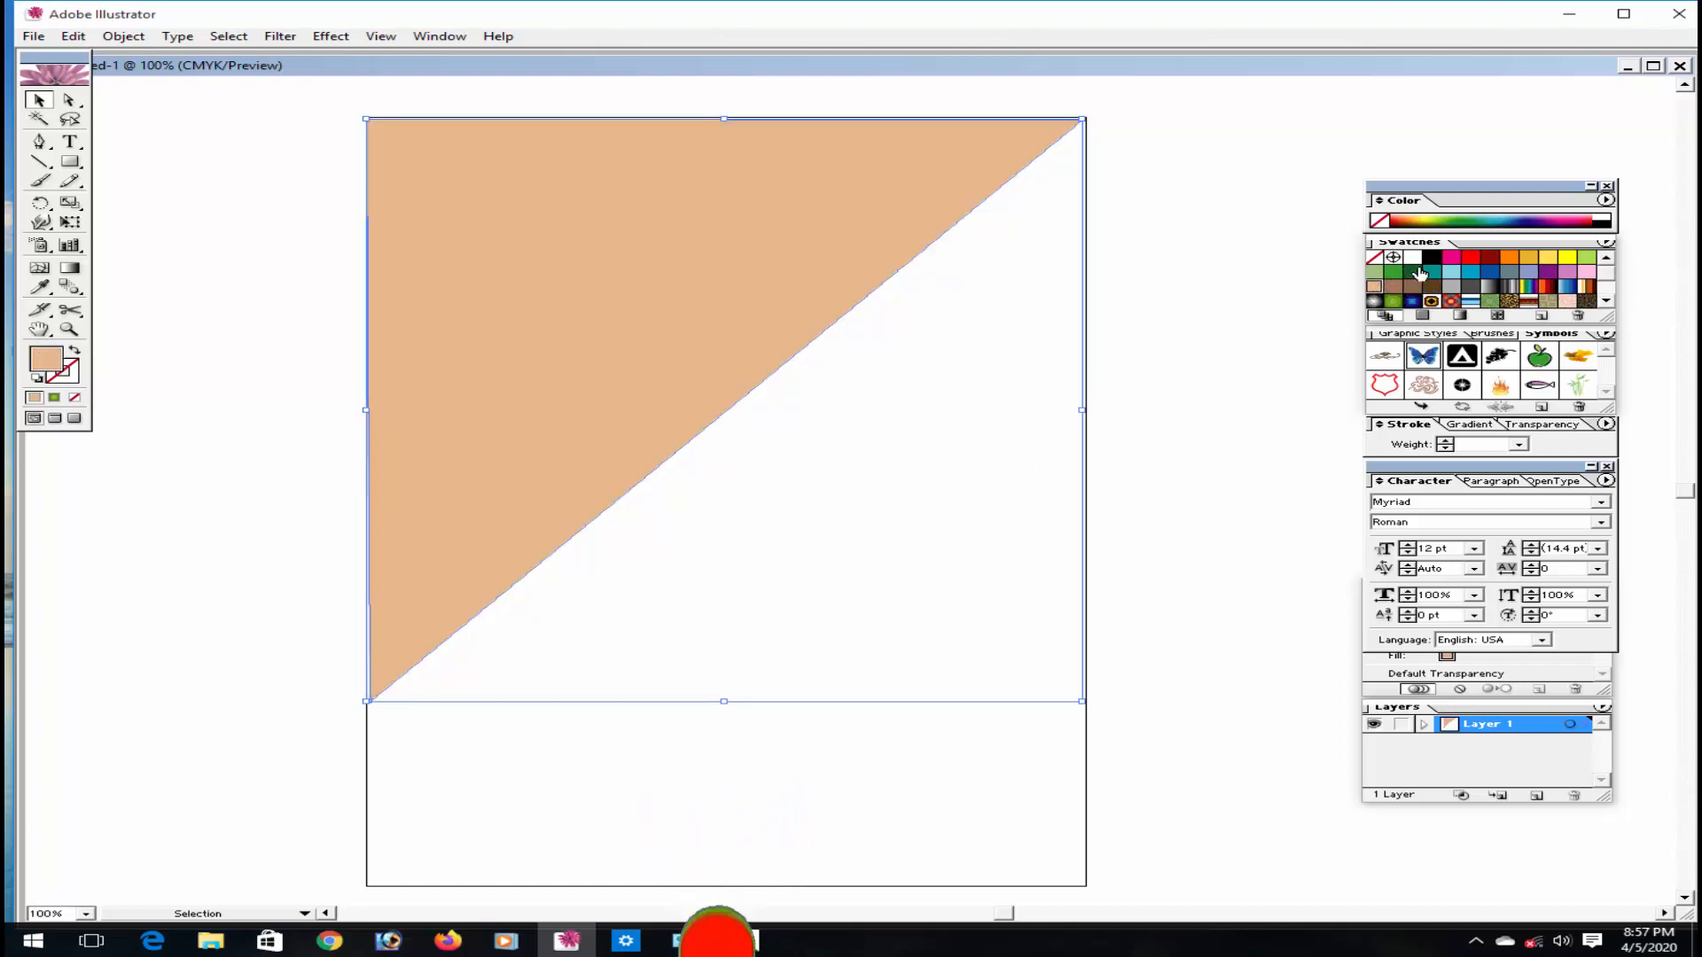
pyautogui.click(1470, 259)
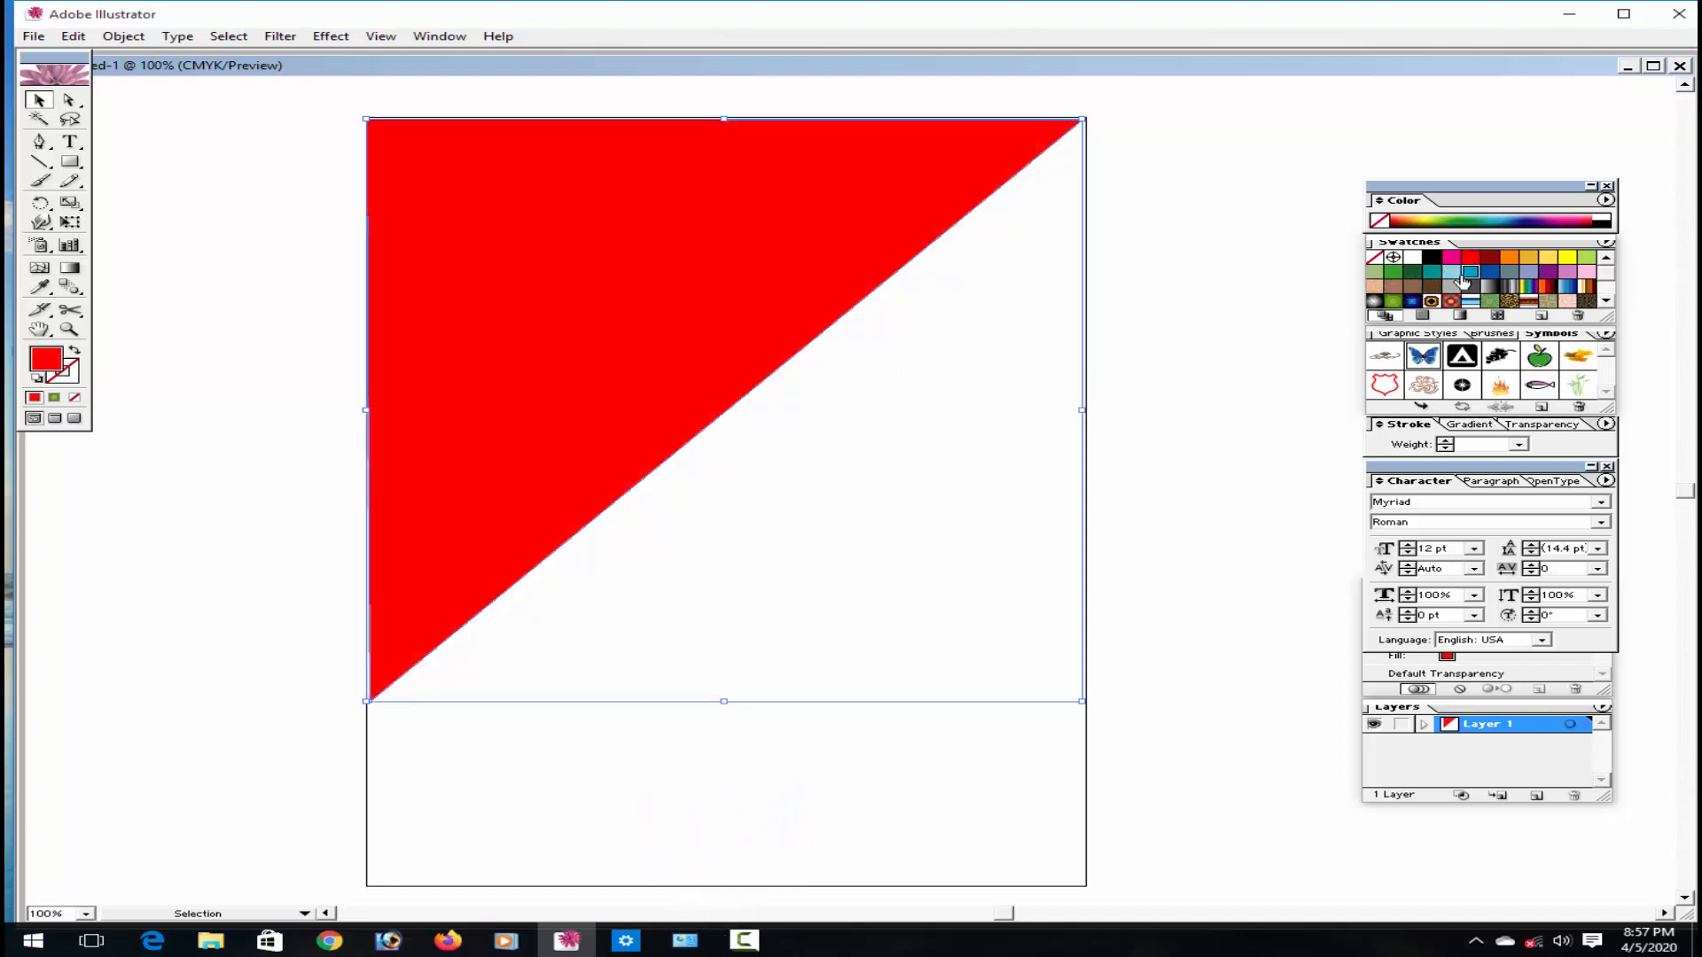
pyautogui.click(1471, 271)
pyautogui.click(1527, 287)
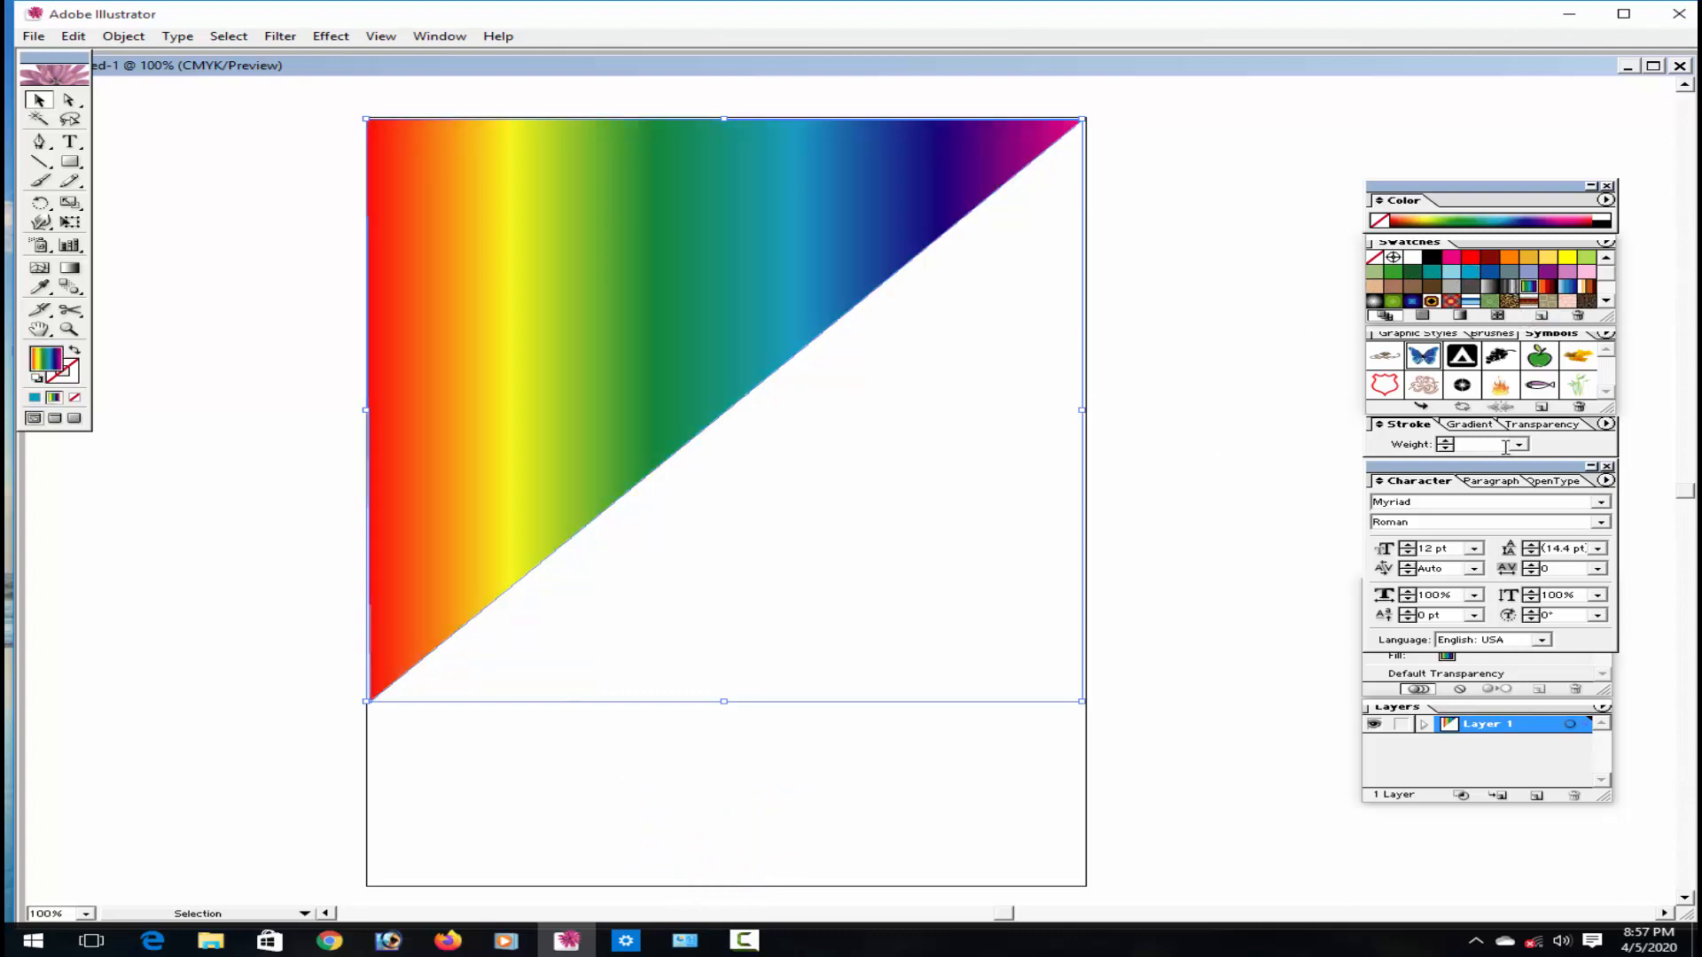
# Draw a second Pen triangle below the rainbow one, sharing its diagonal and reaching down the page's right edge to the same level.
pyautogui.click(916, 508)
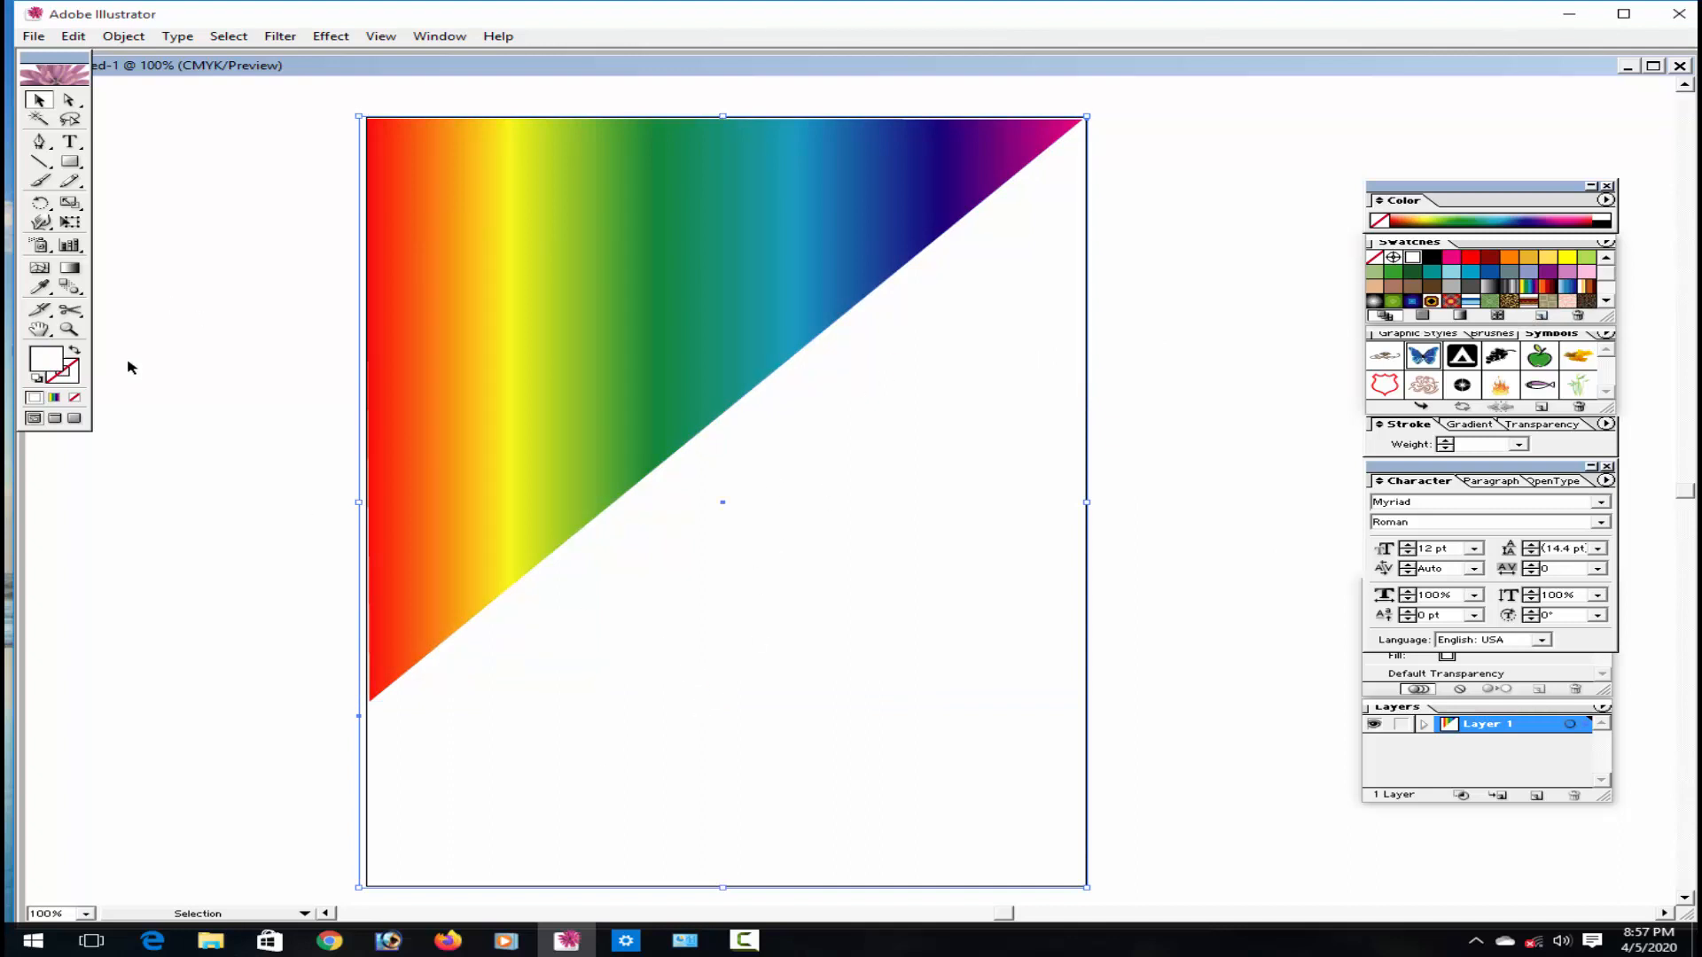
pyautogui.click(39, 142)
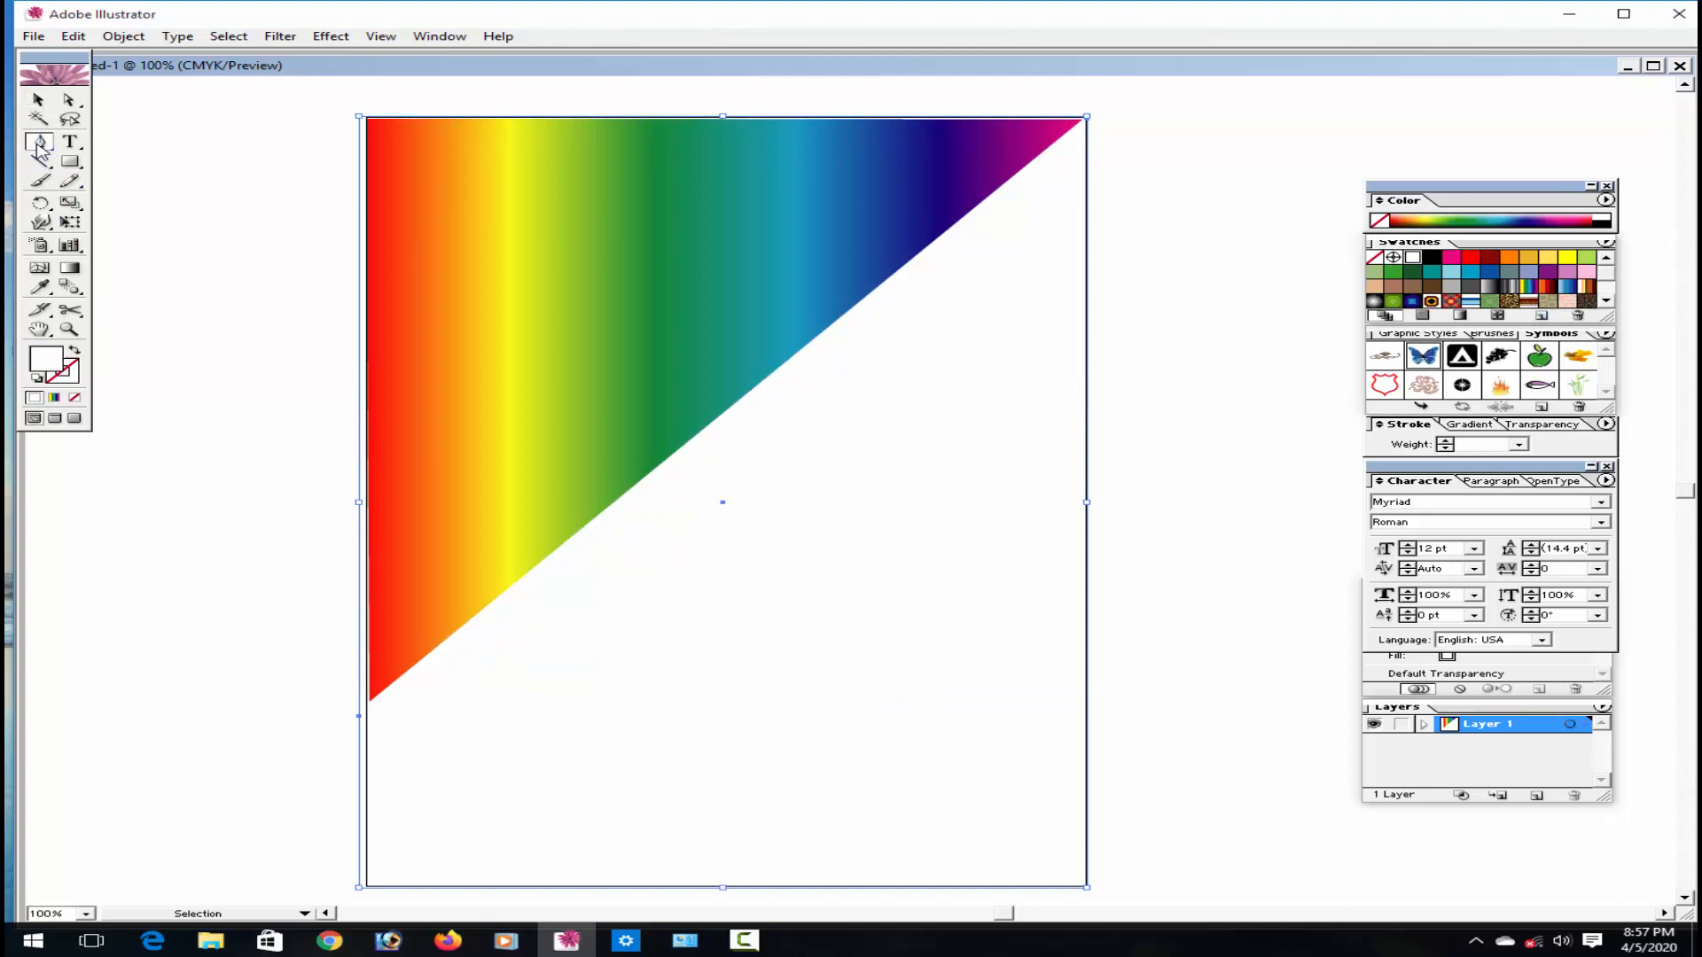
pyautogui.click(368, 708)
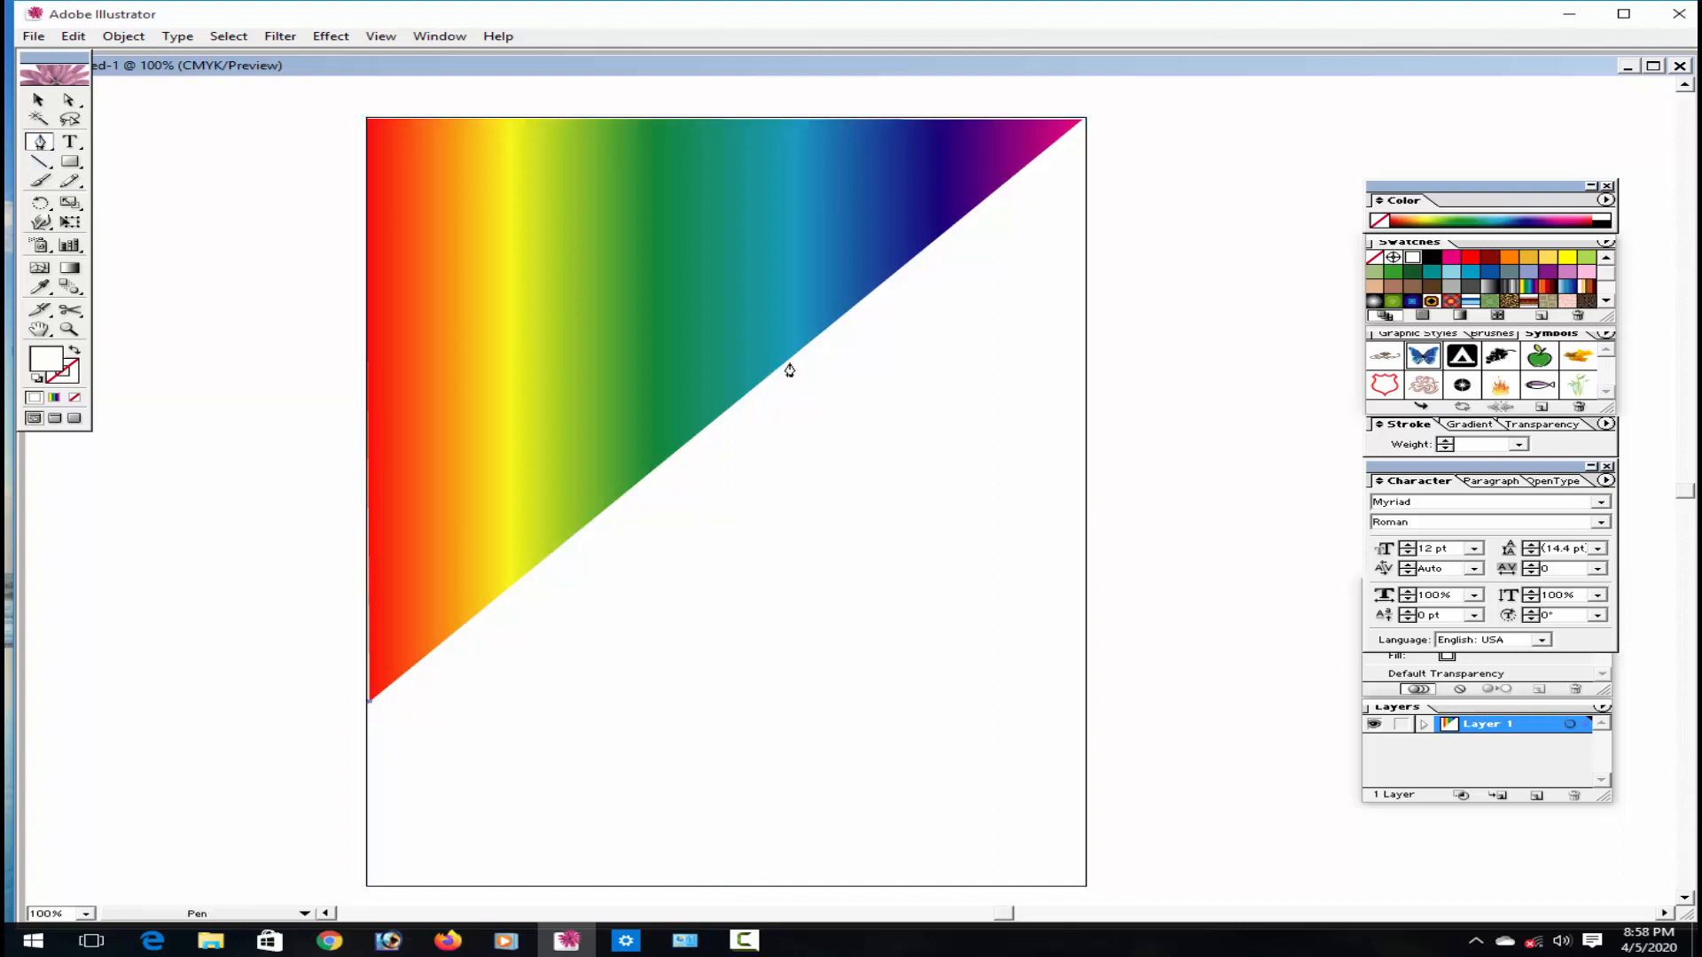
pyautogui.click(1082, 128)
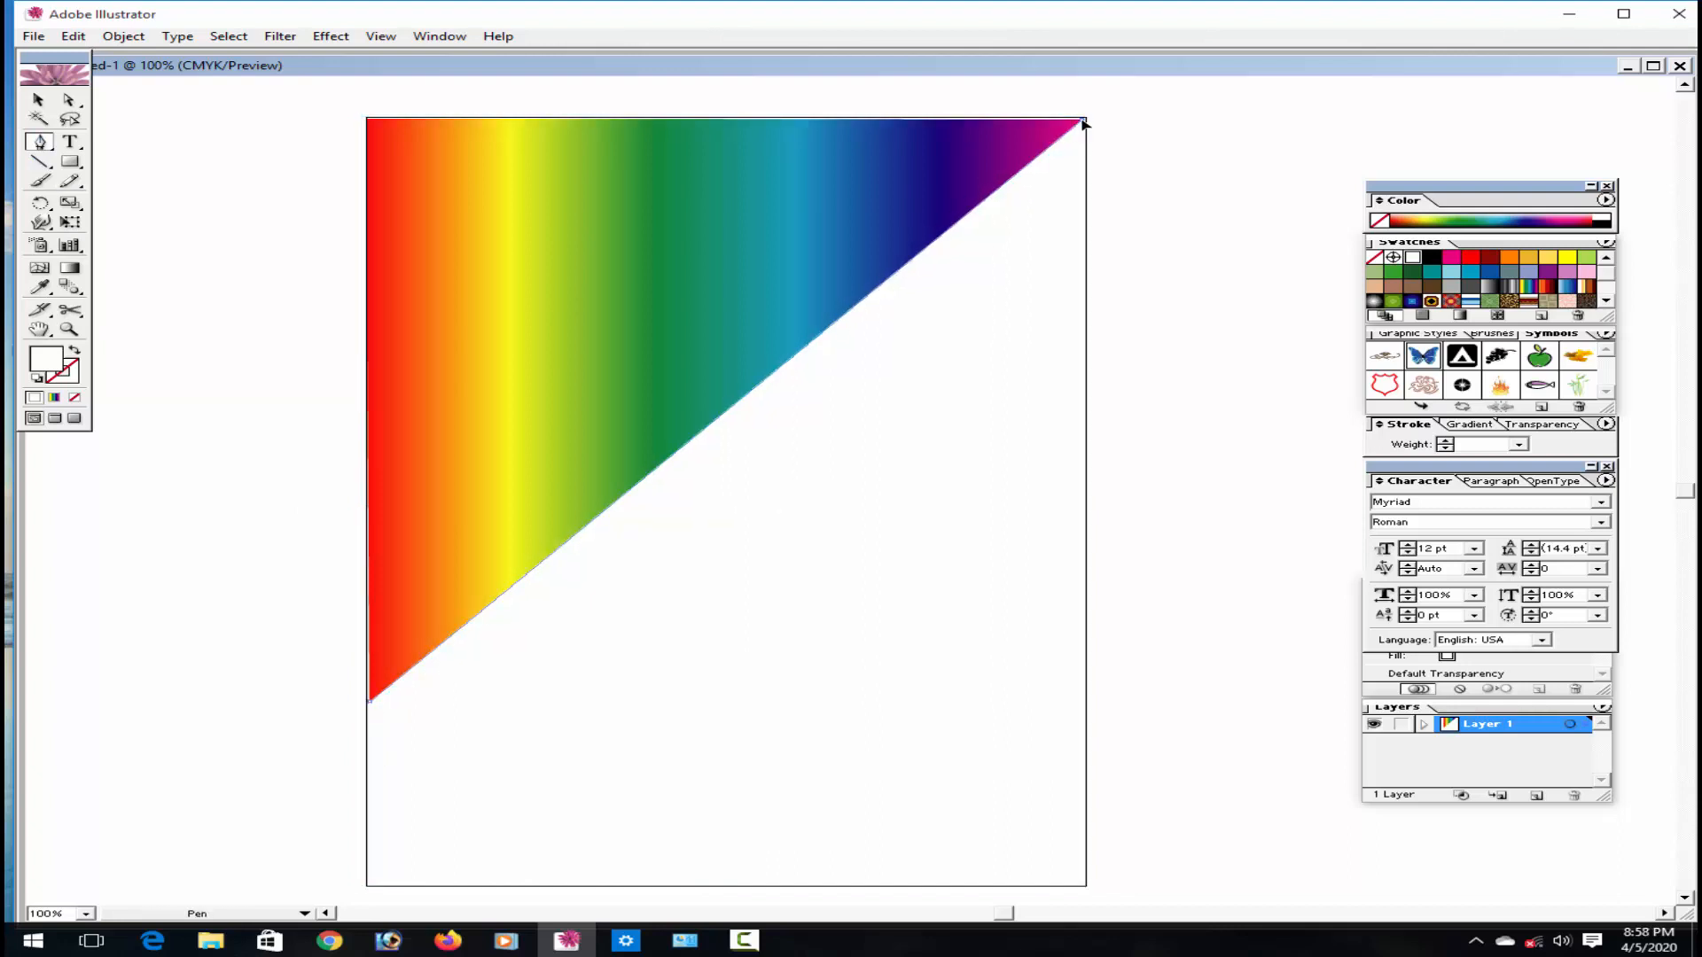
pyautogui.click(1085, 690)
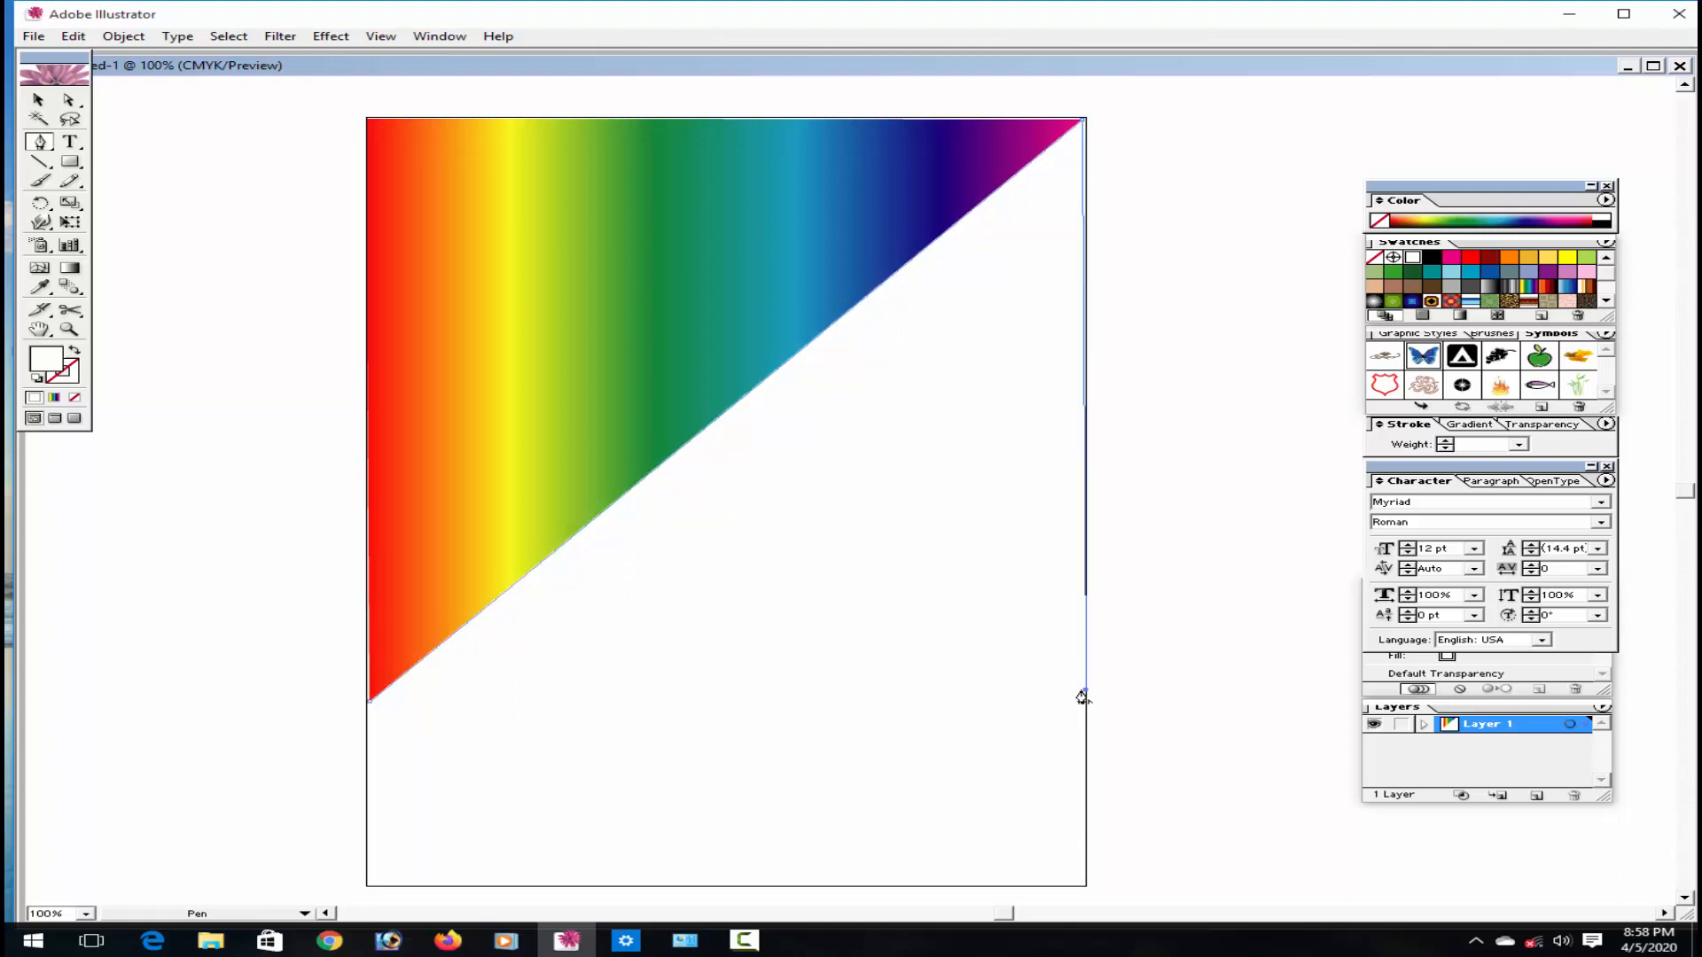
pyautogui.click(370, 702)
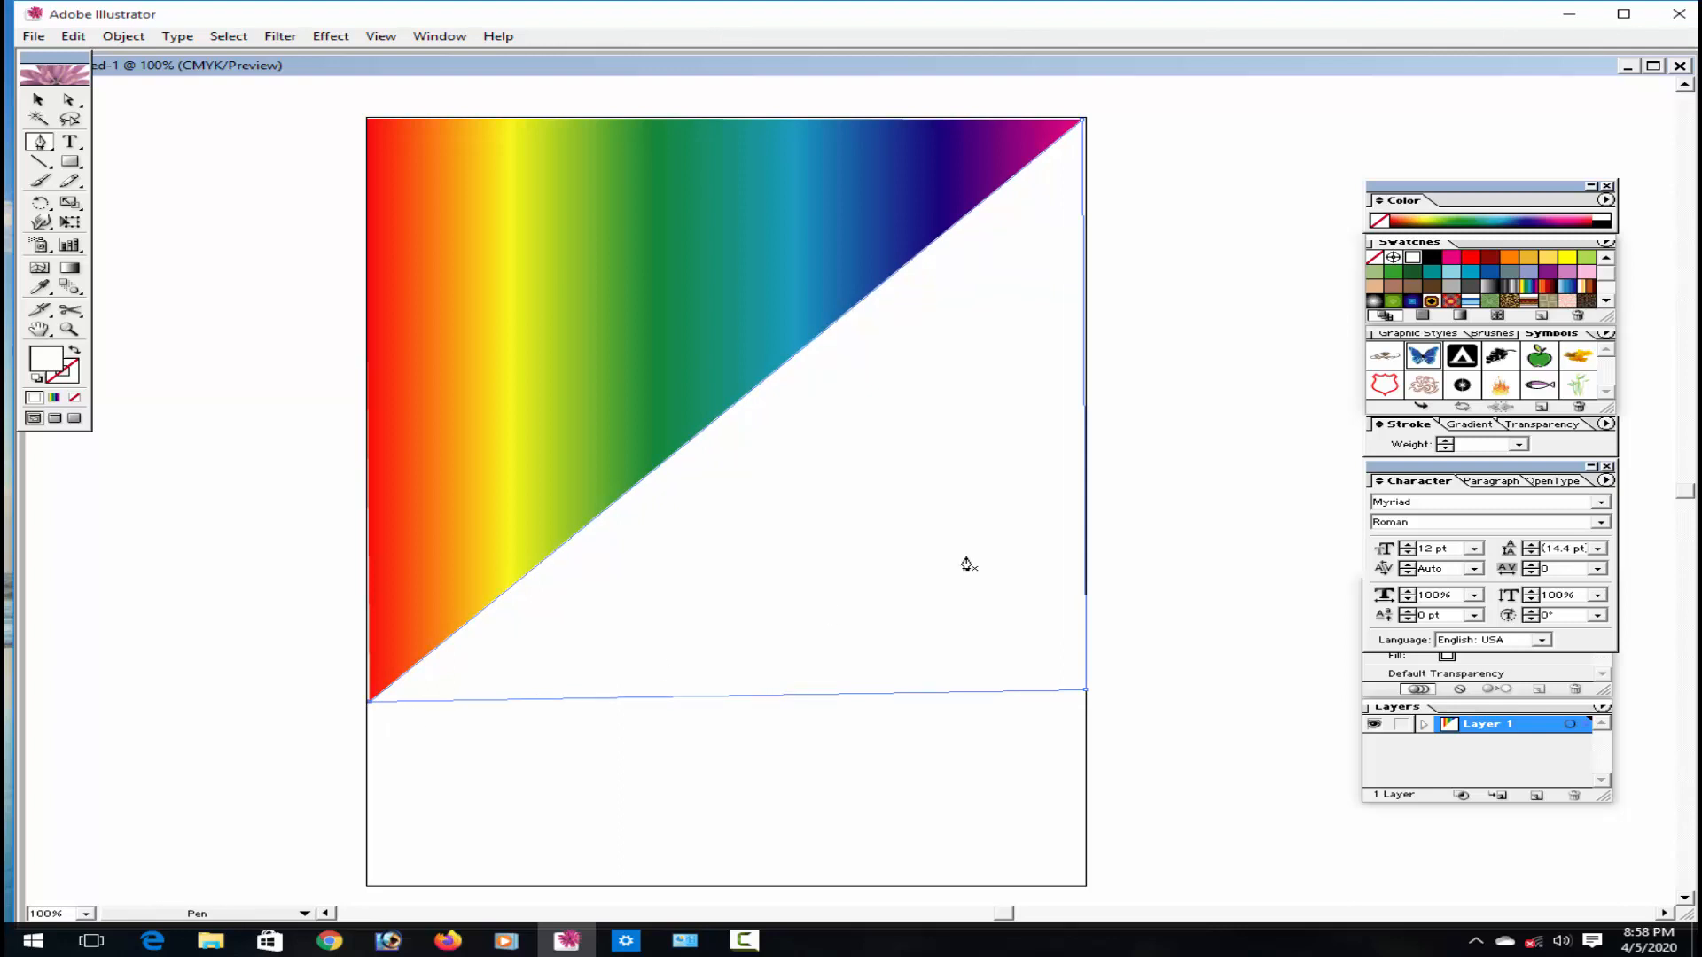
# Try the grey, Midday Sky and rainbow gradients on the lower-right triangle, ending with the blue, white, yellow and brown gradient.
pyautogui.click(1508, 287)
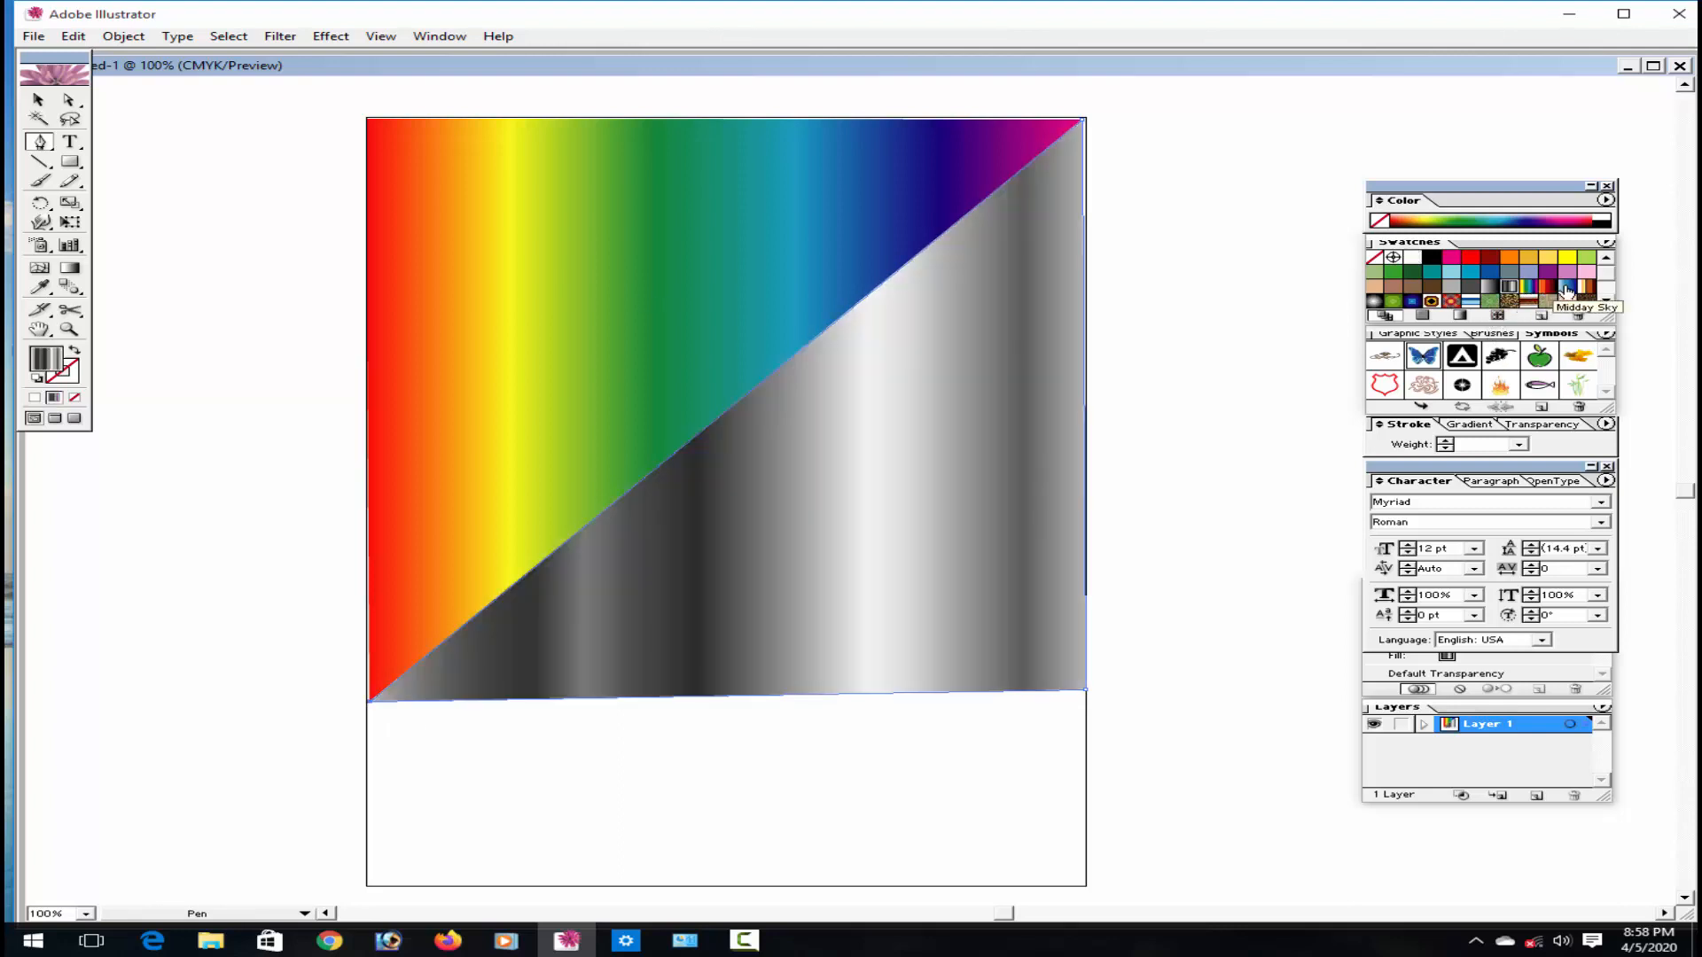
pyautogui.click(1566, 288)
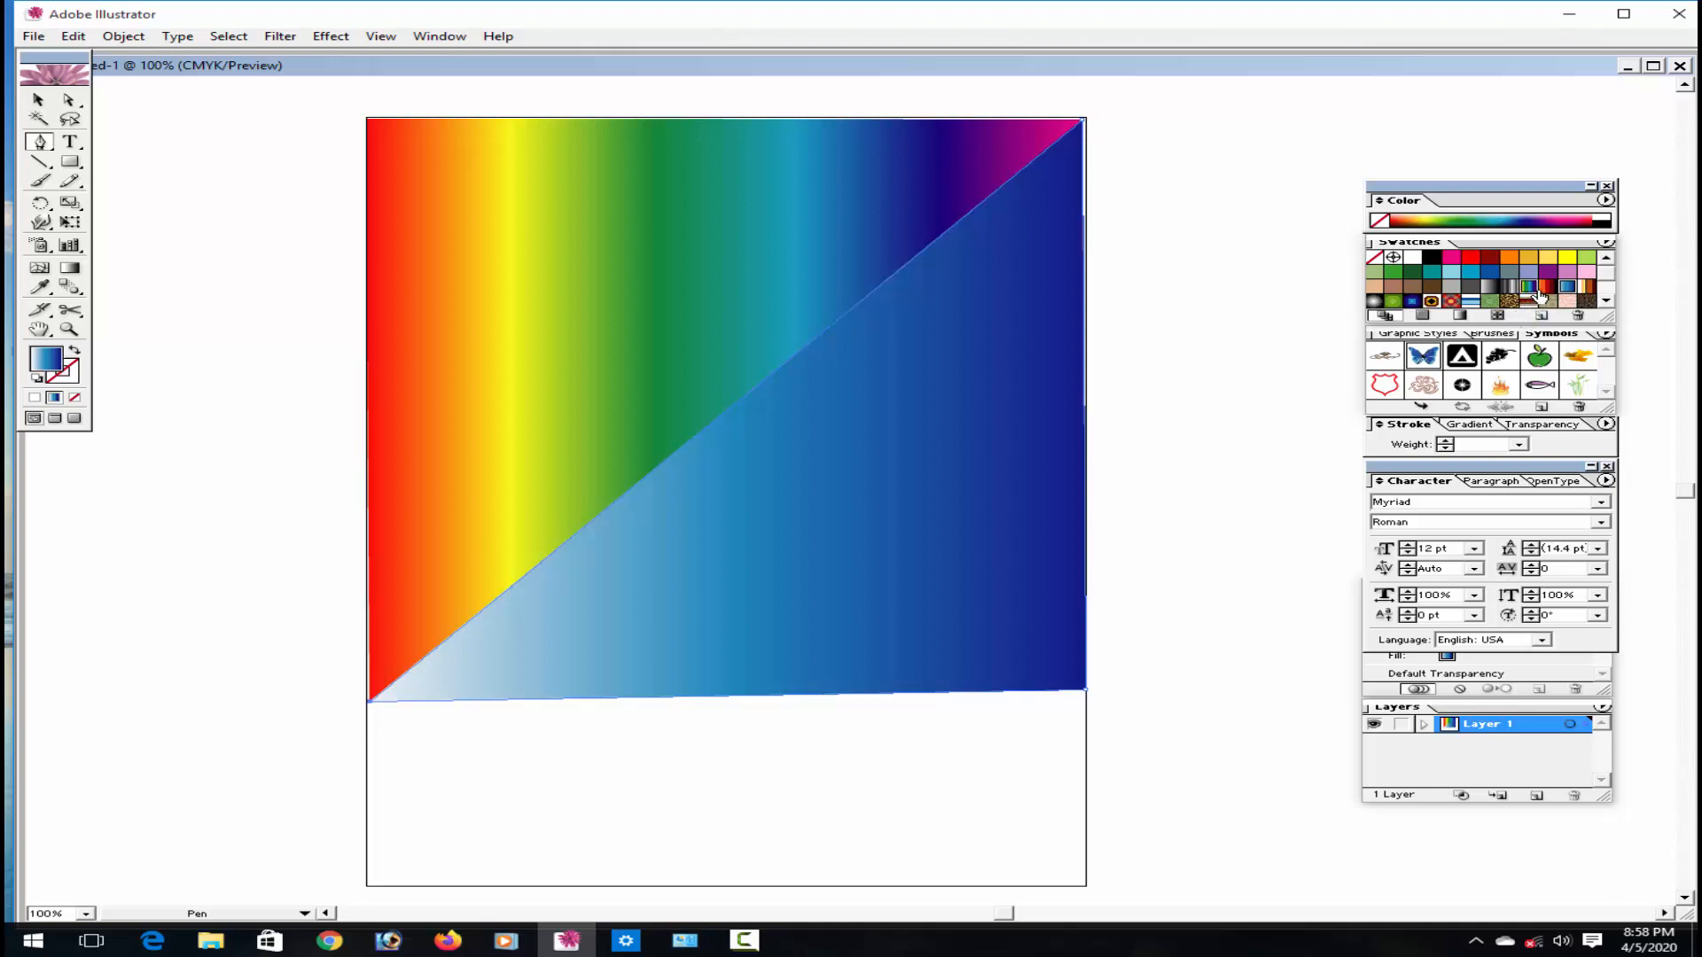
pyautogui.click(1533, 290)
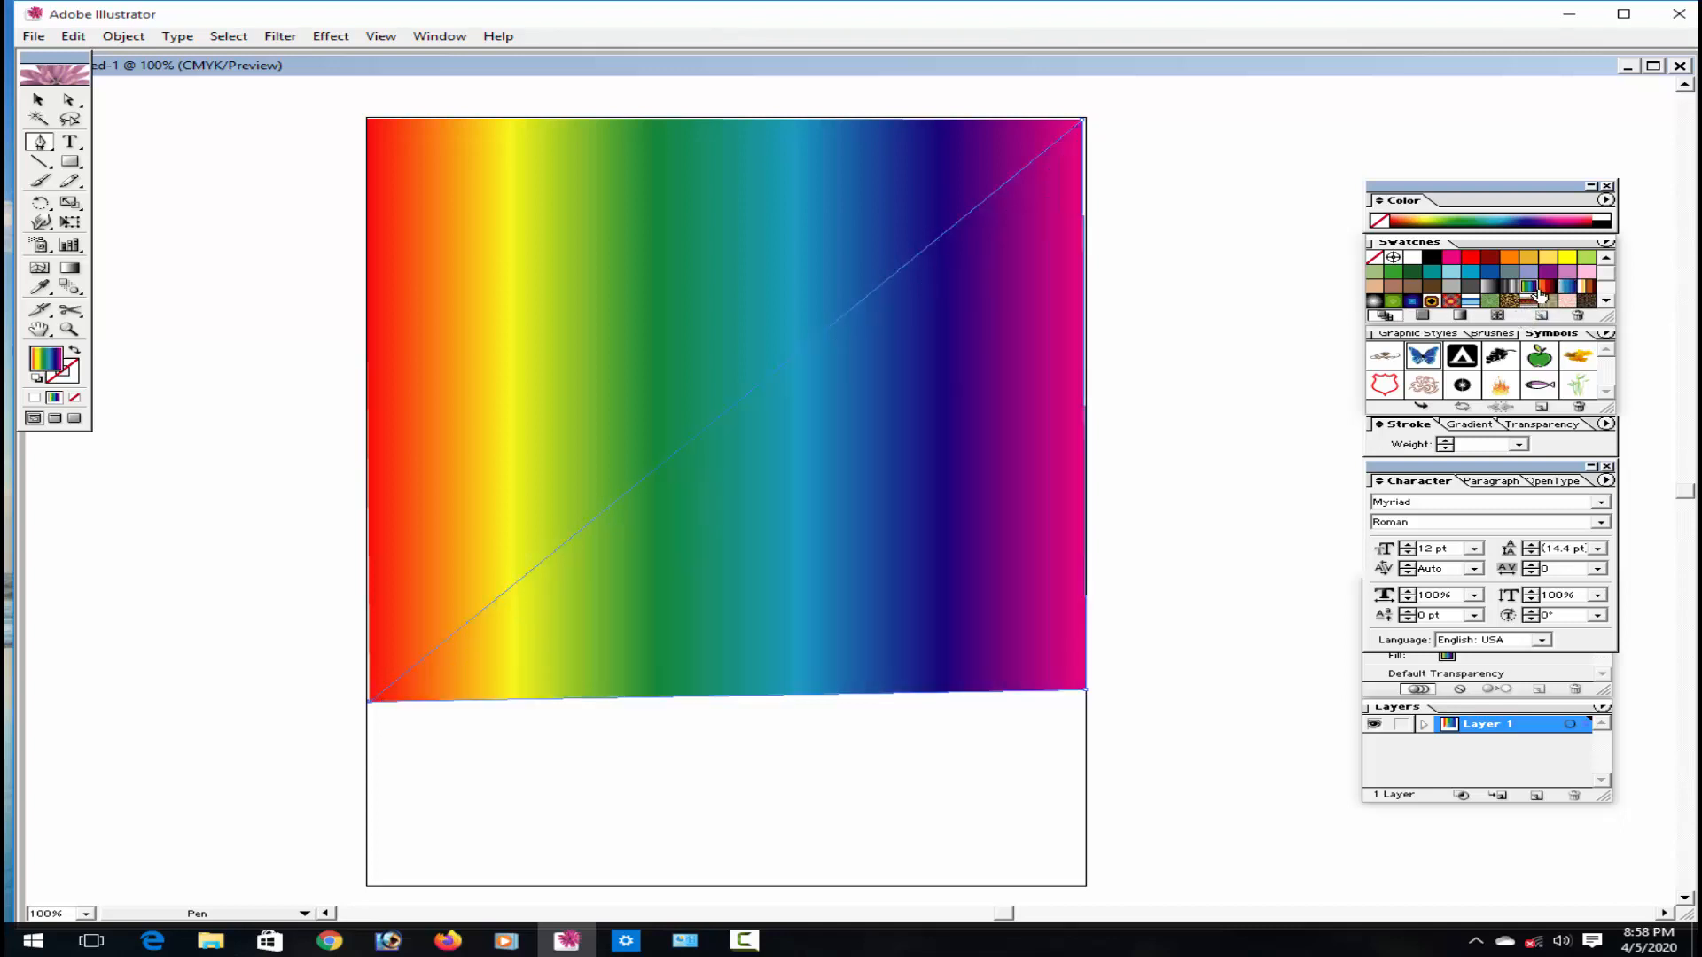
pyautogui.click(1587, 287)
pyautogui.click(1270, 383)
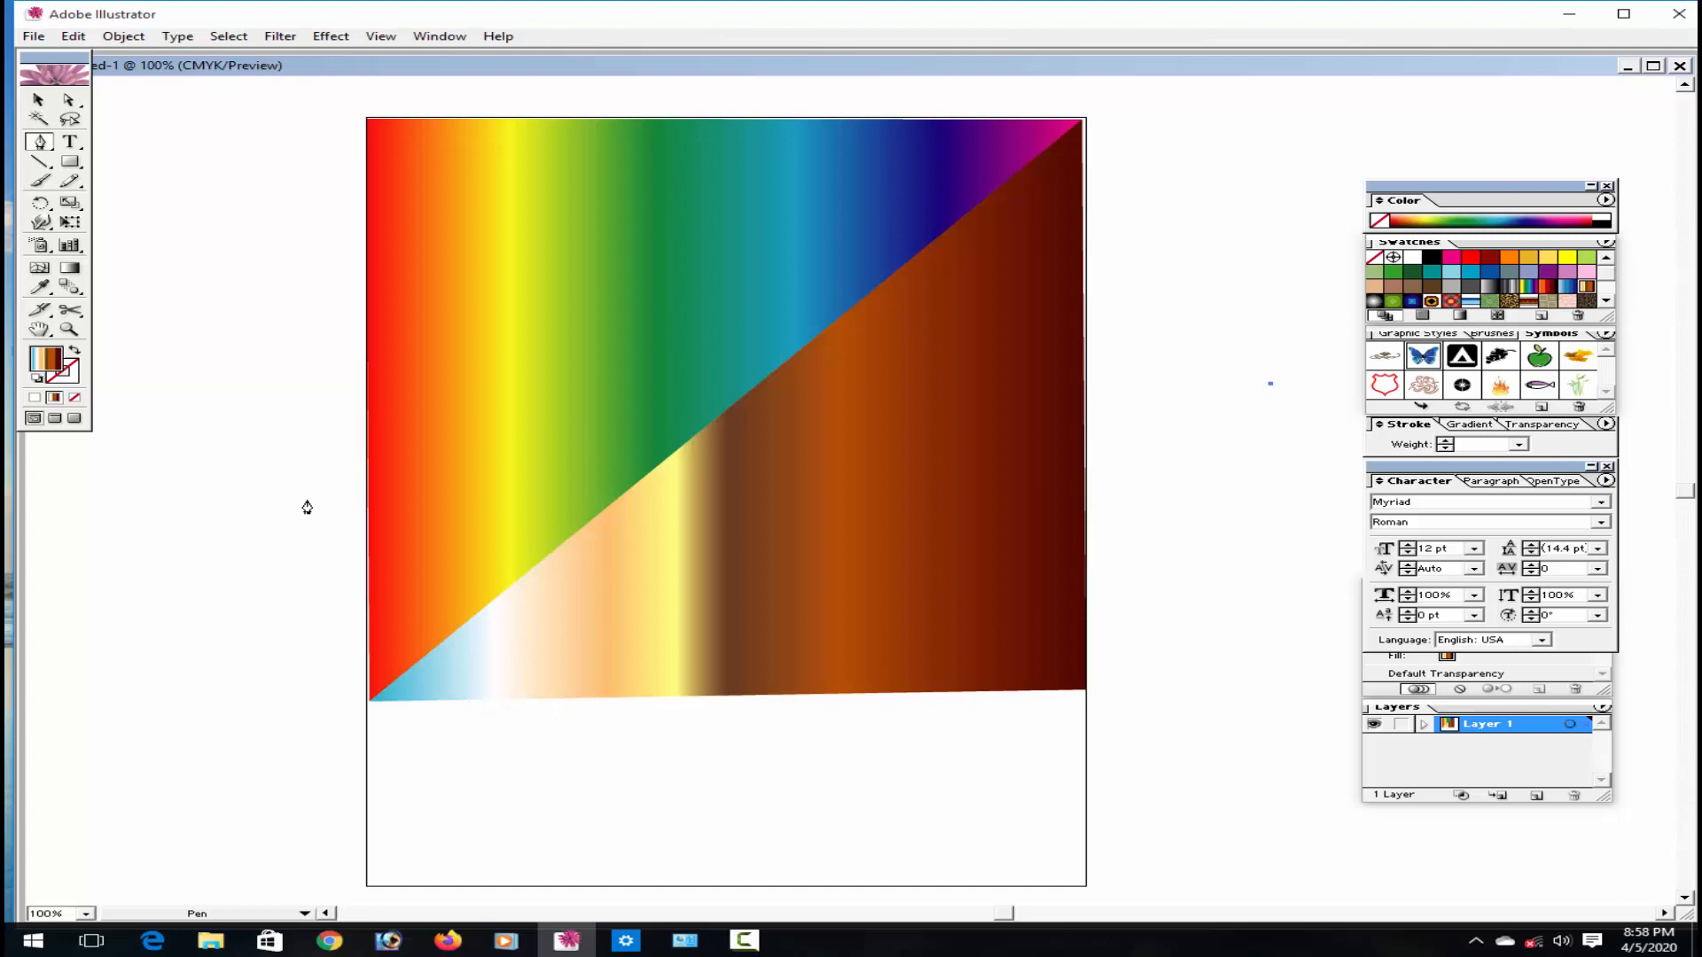
pyautogui.click(367, 120)
pyautogui.hotkey('ctrl', 'z')
pyautogui.click(70, 101)
pyautogui.click(171, 145)
# Draw a third closed Pen triangle joining the page's top-left corner, the low point on its right edge and the top-right corner, with no fill.
pyautogui.click(42, 141)
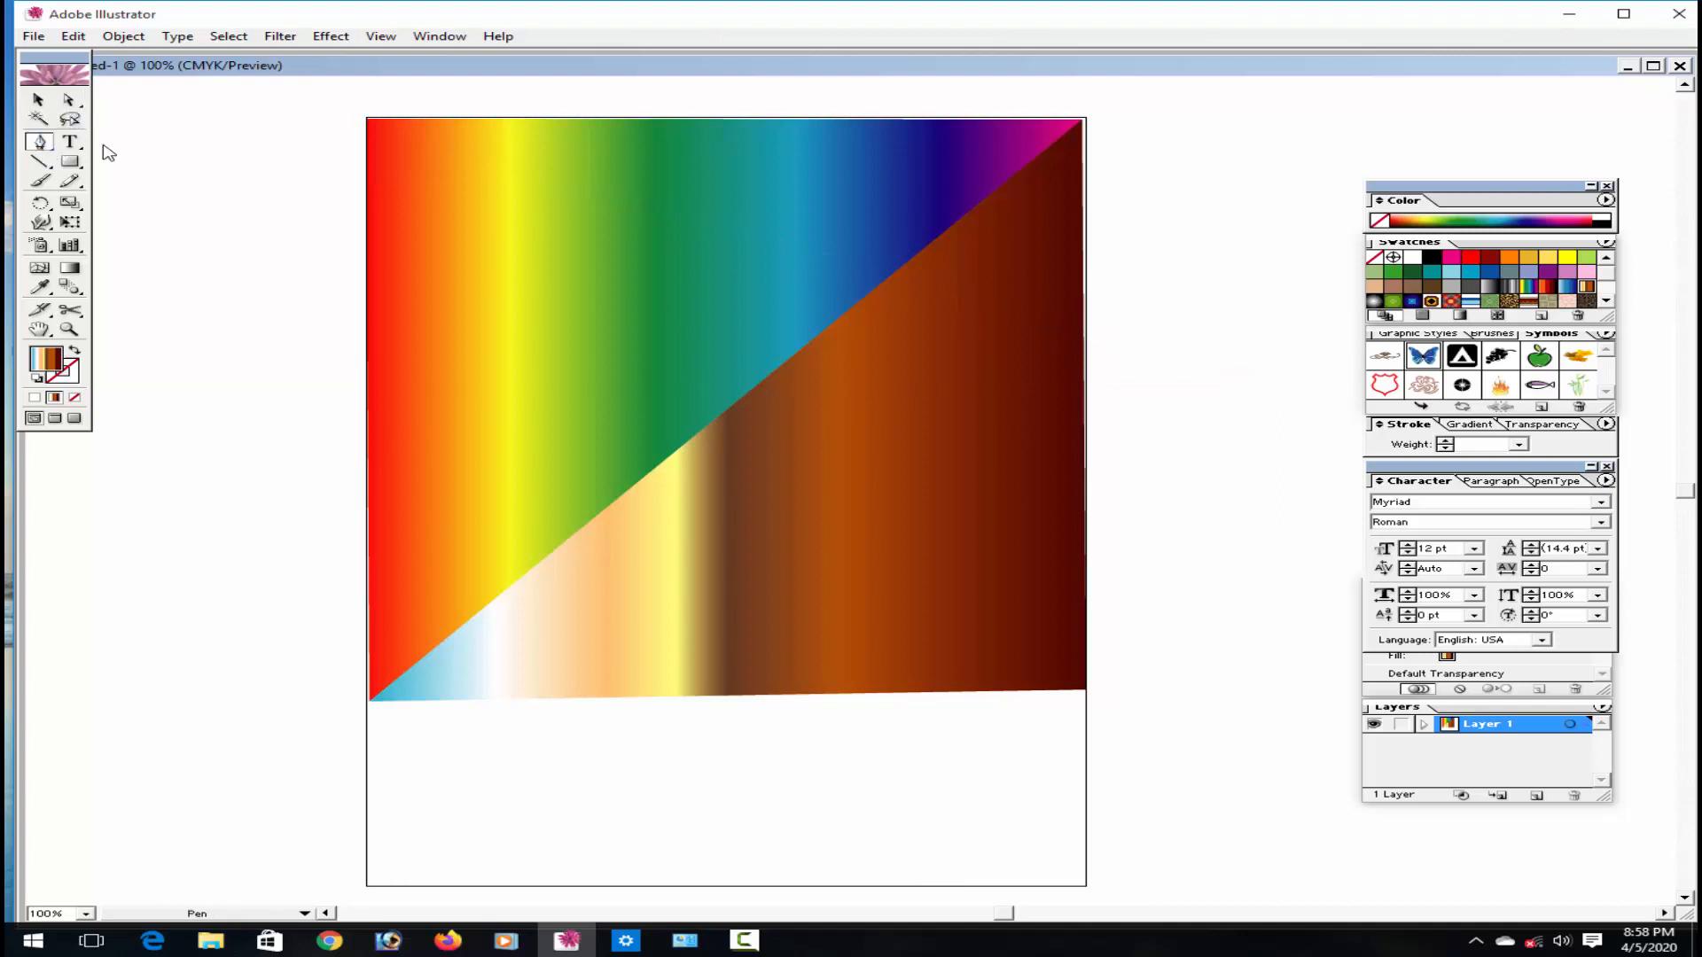
pyautogui.click(367, 118)
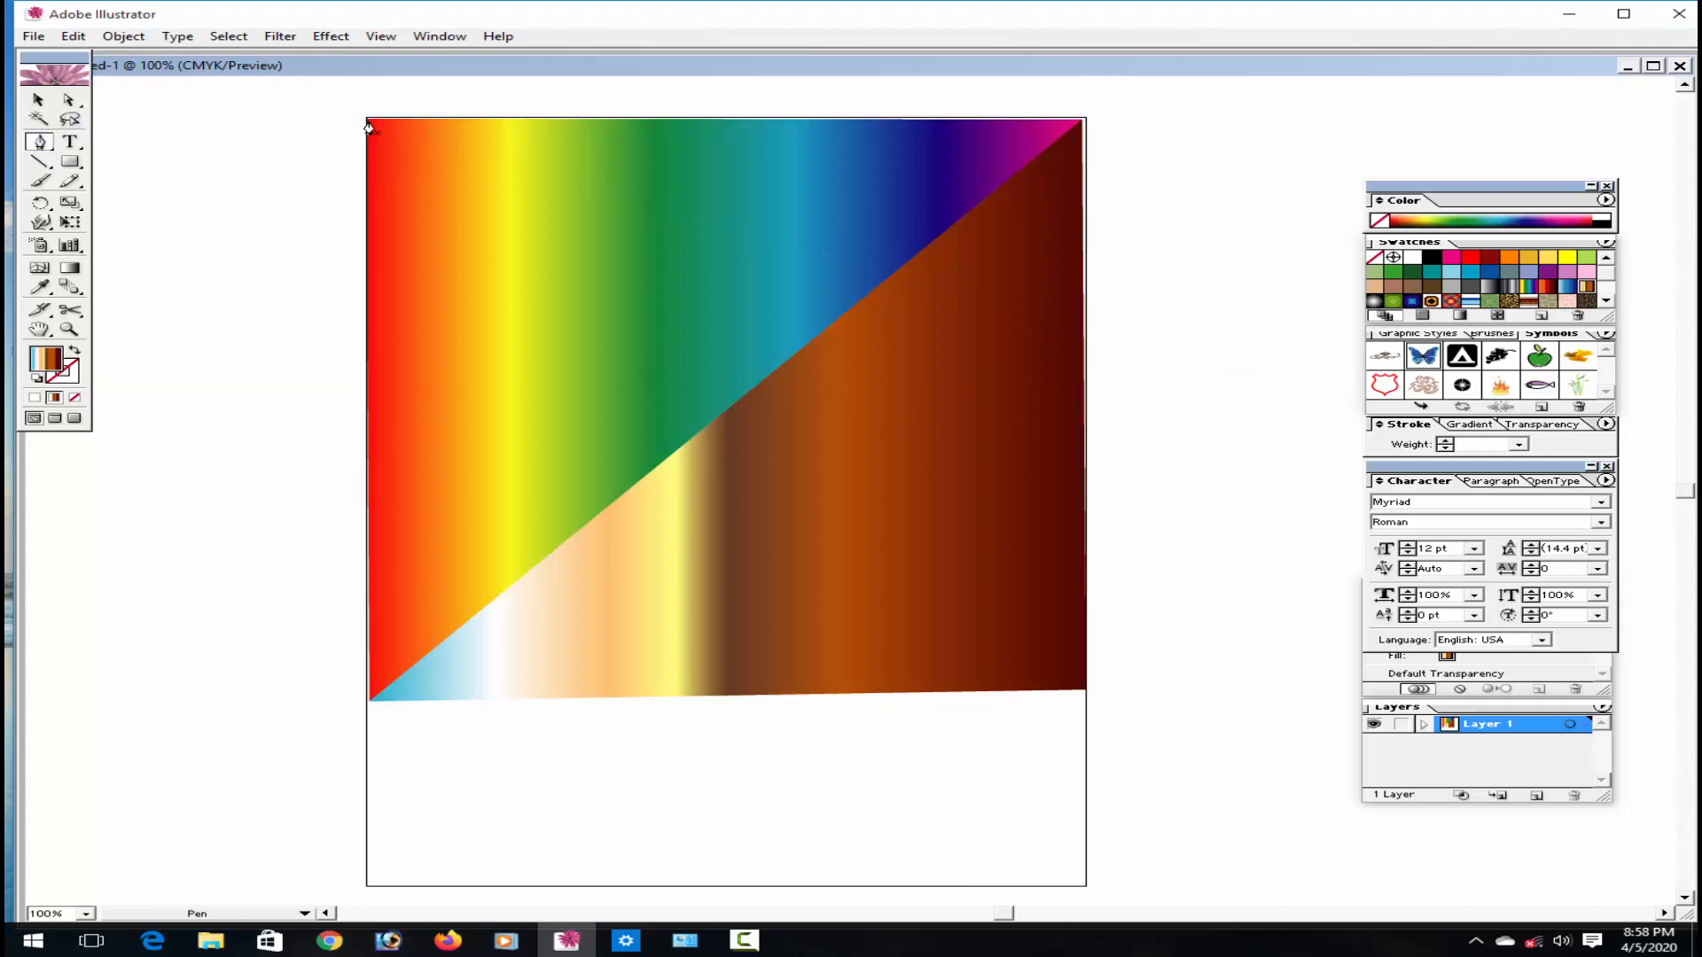
pyautogui.click(1082, 690)
pyautogui.click(1084, 122)
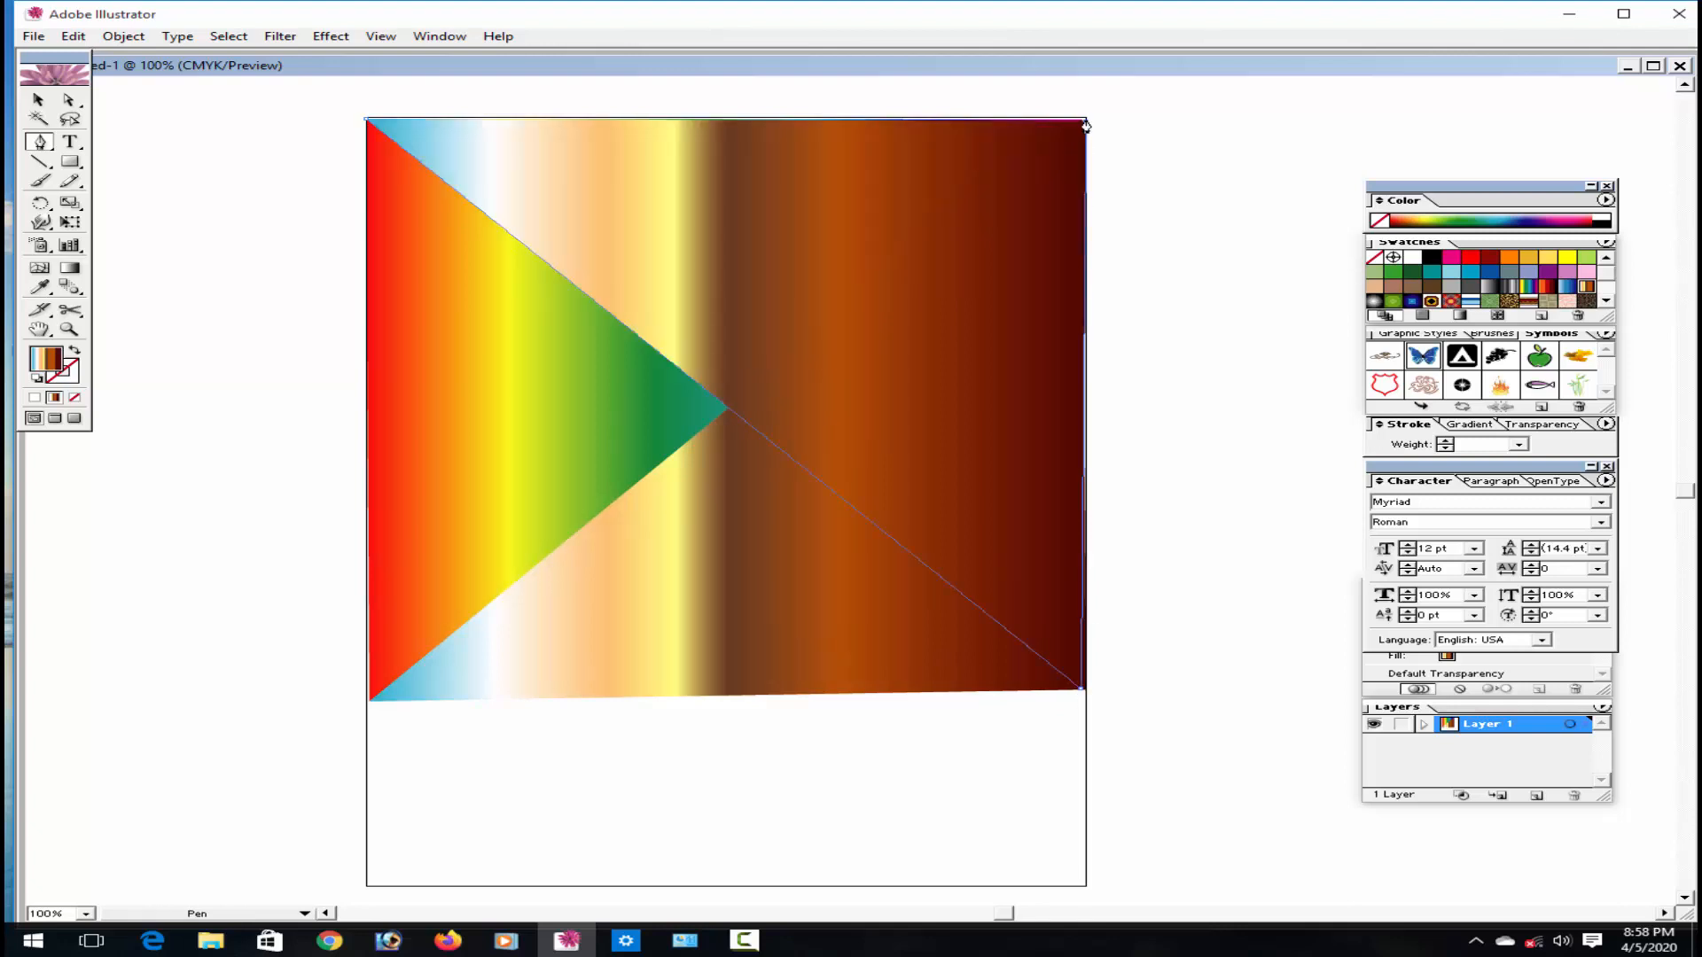
pyautogui.click(1051, 131)
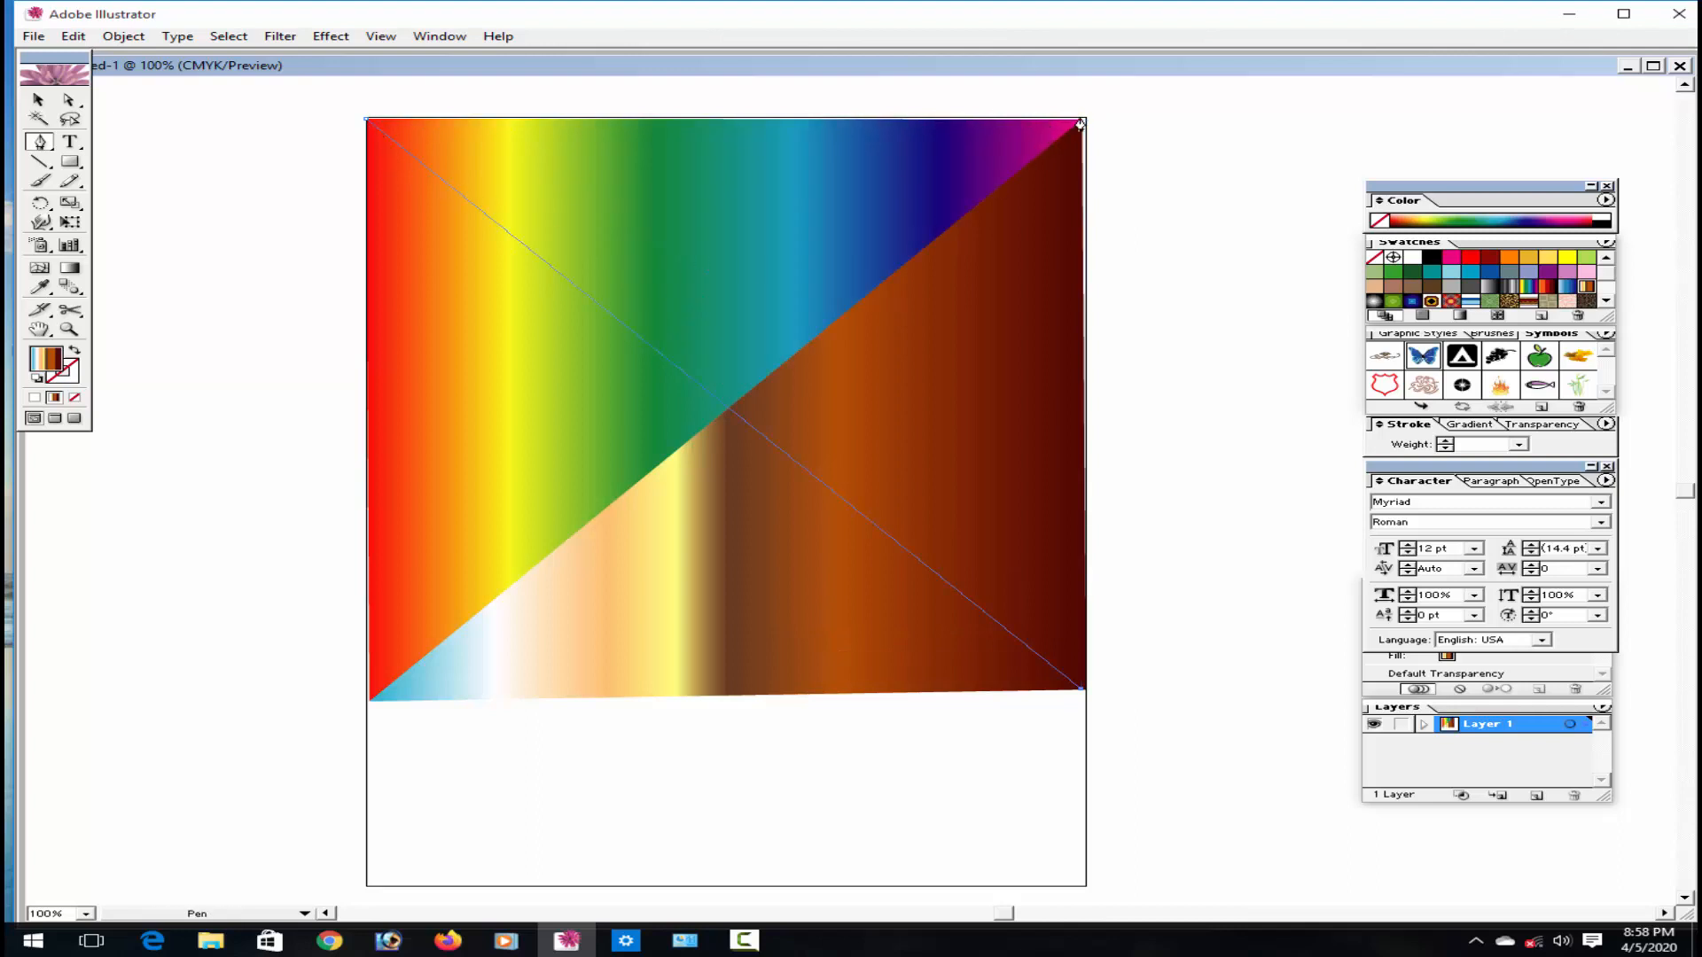
pyautogui.hotkey('ctrl', 'z')
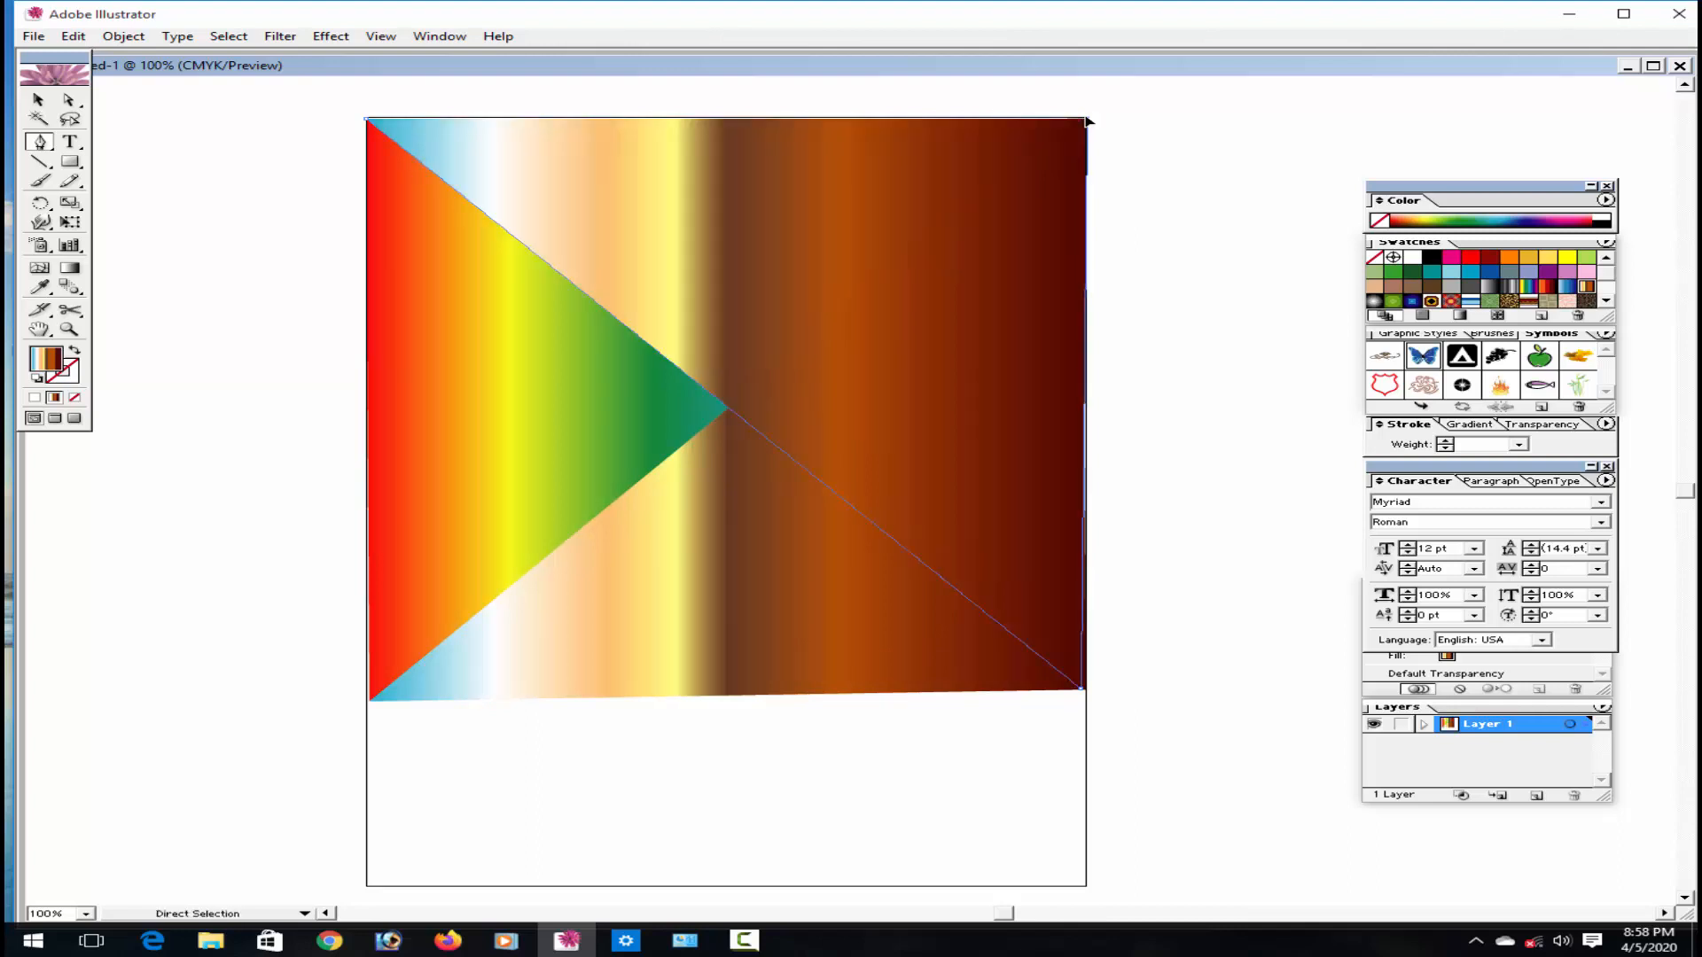
pyautogui.hotkey('ctrl', 'shift', 'z')
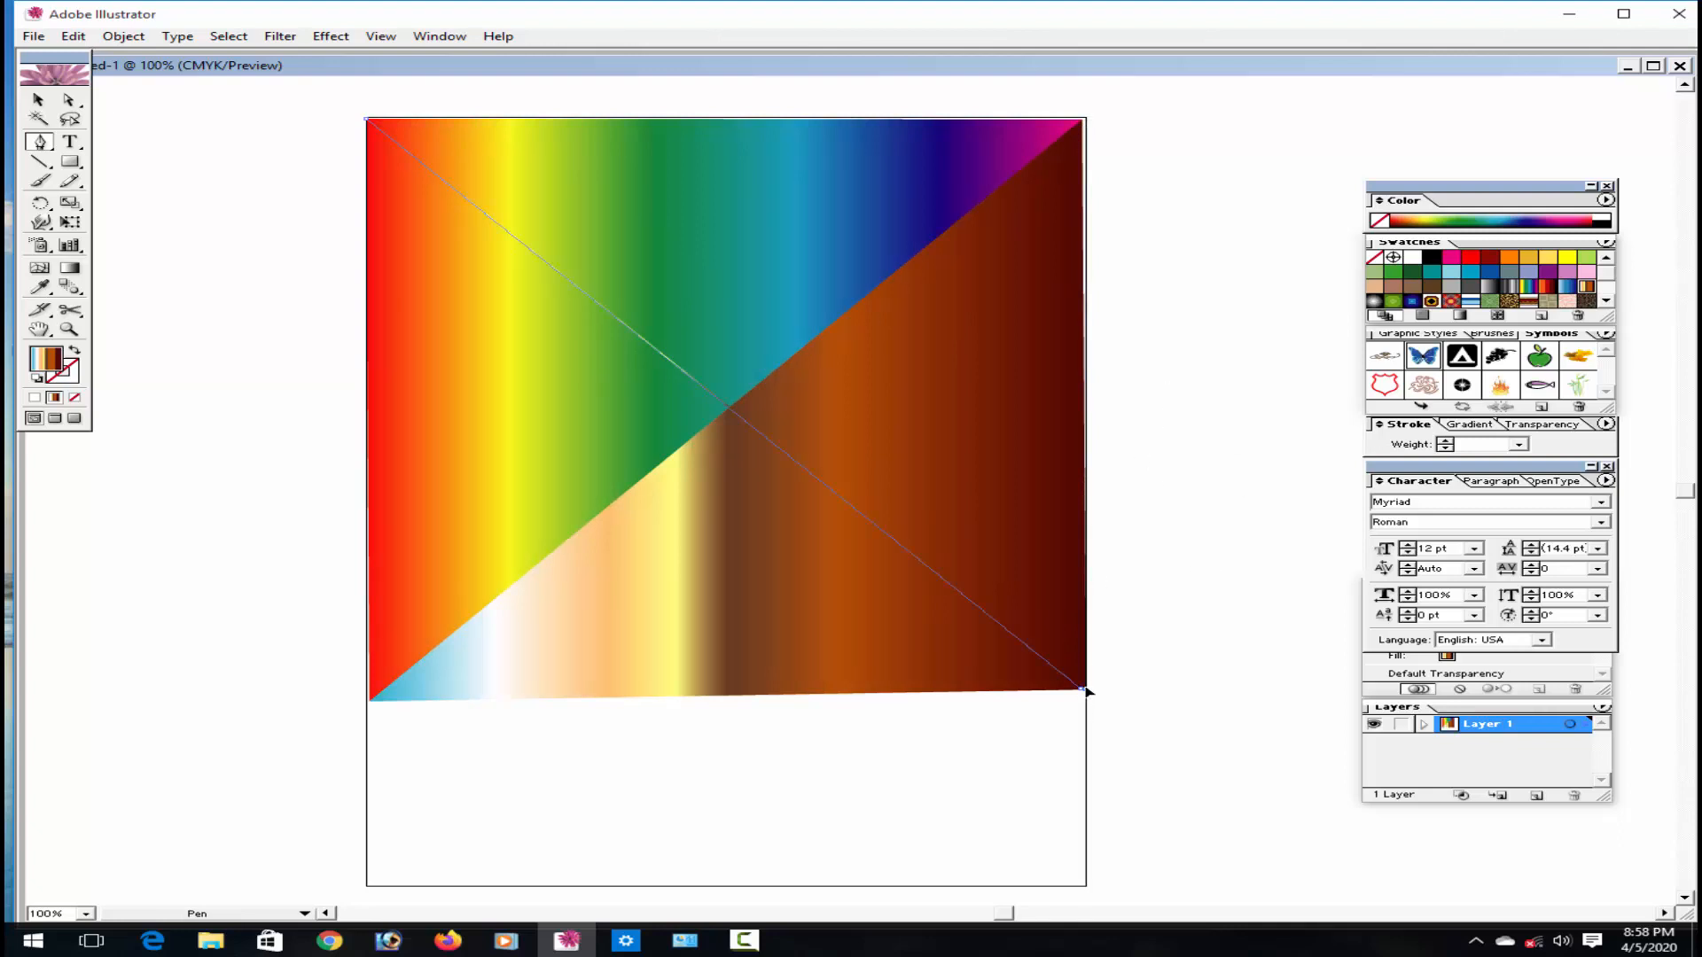
pyautogui.click(1155, 280)
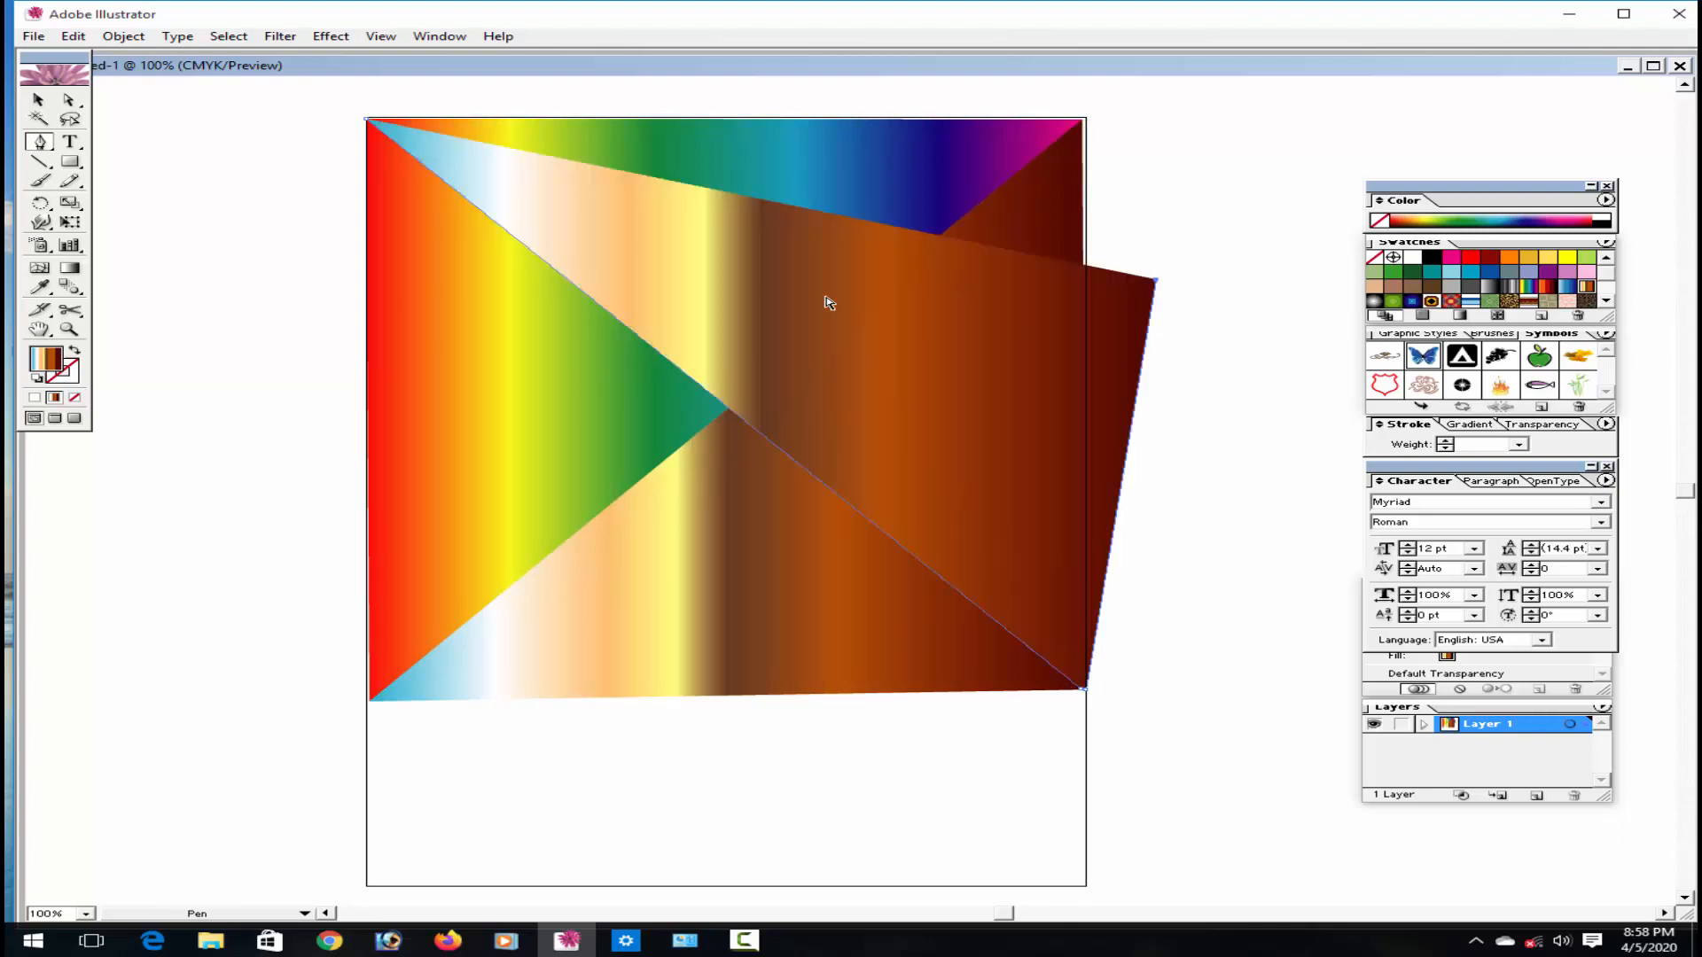
pyautogui.hotkey('ctrl', 'z')
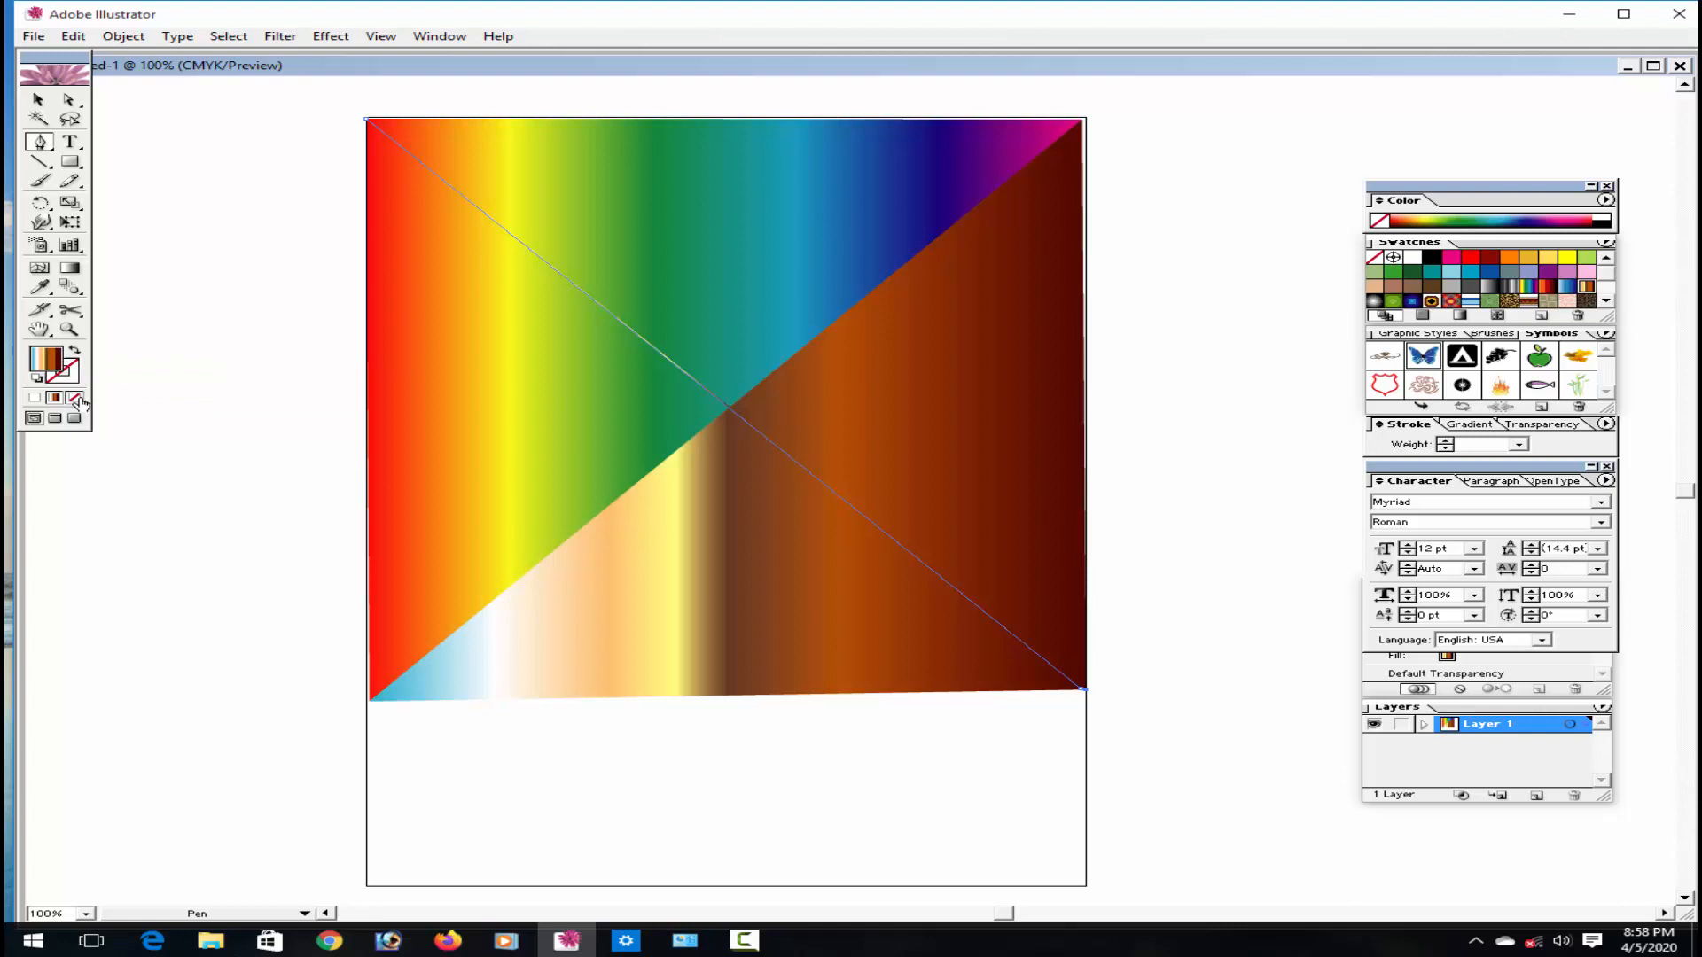
pyautogui.click(75, 352)
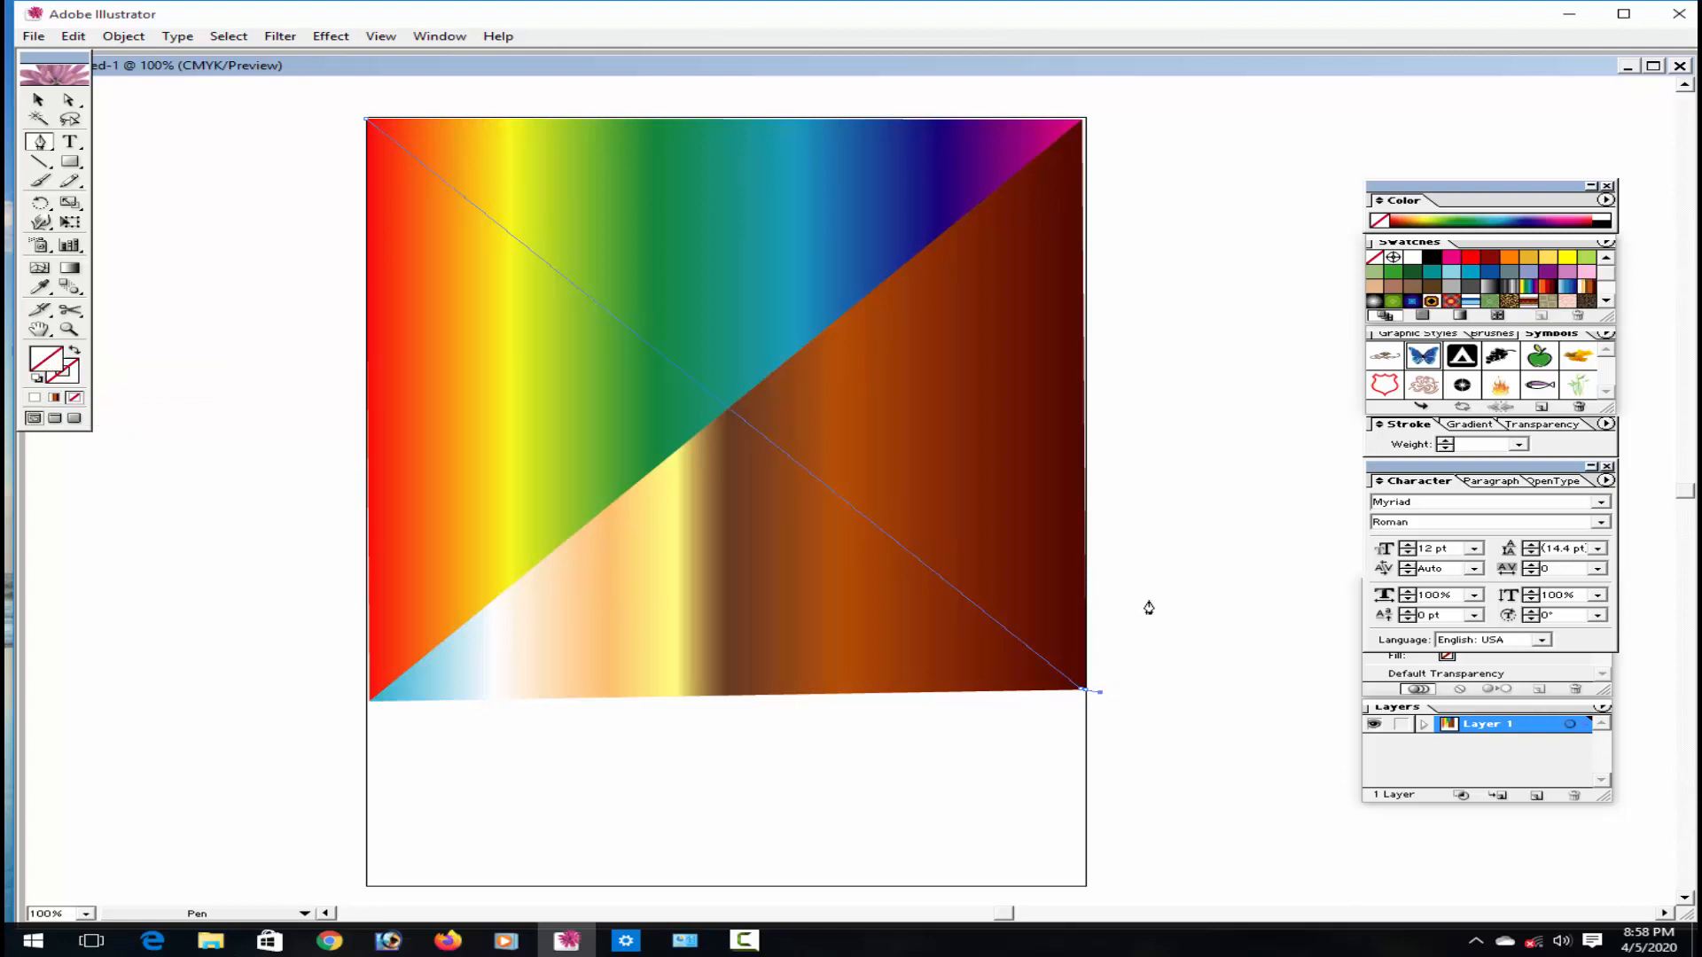
pyautogui.hotkey('ctrl', 'alt')
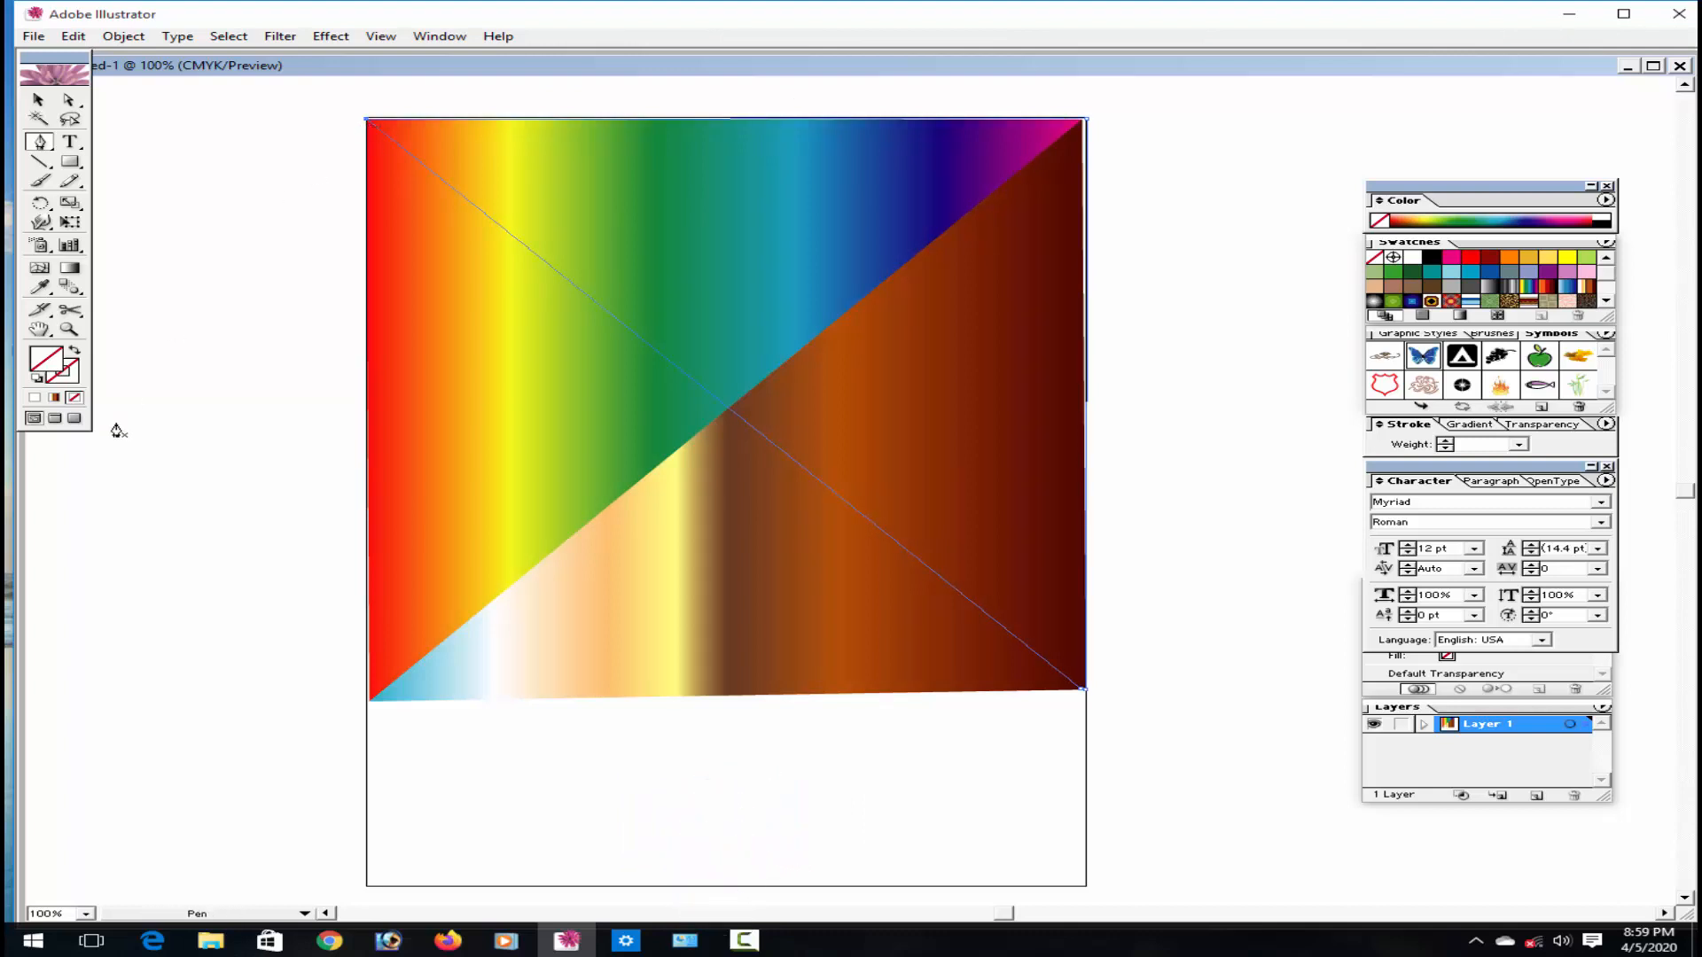
# Try black and a grey gradient on the new upper-right triangle, ending with the Mali pattern as its fill.
pyautogui.doubleClick(62, 368)
pyautogui.click(1114, 382)
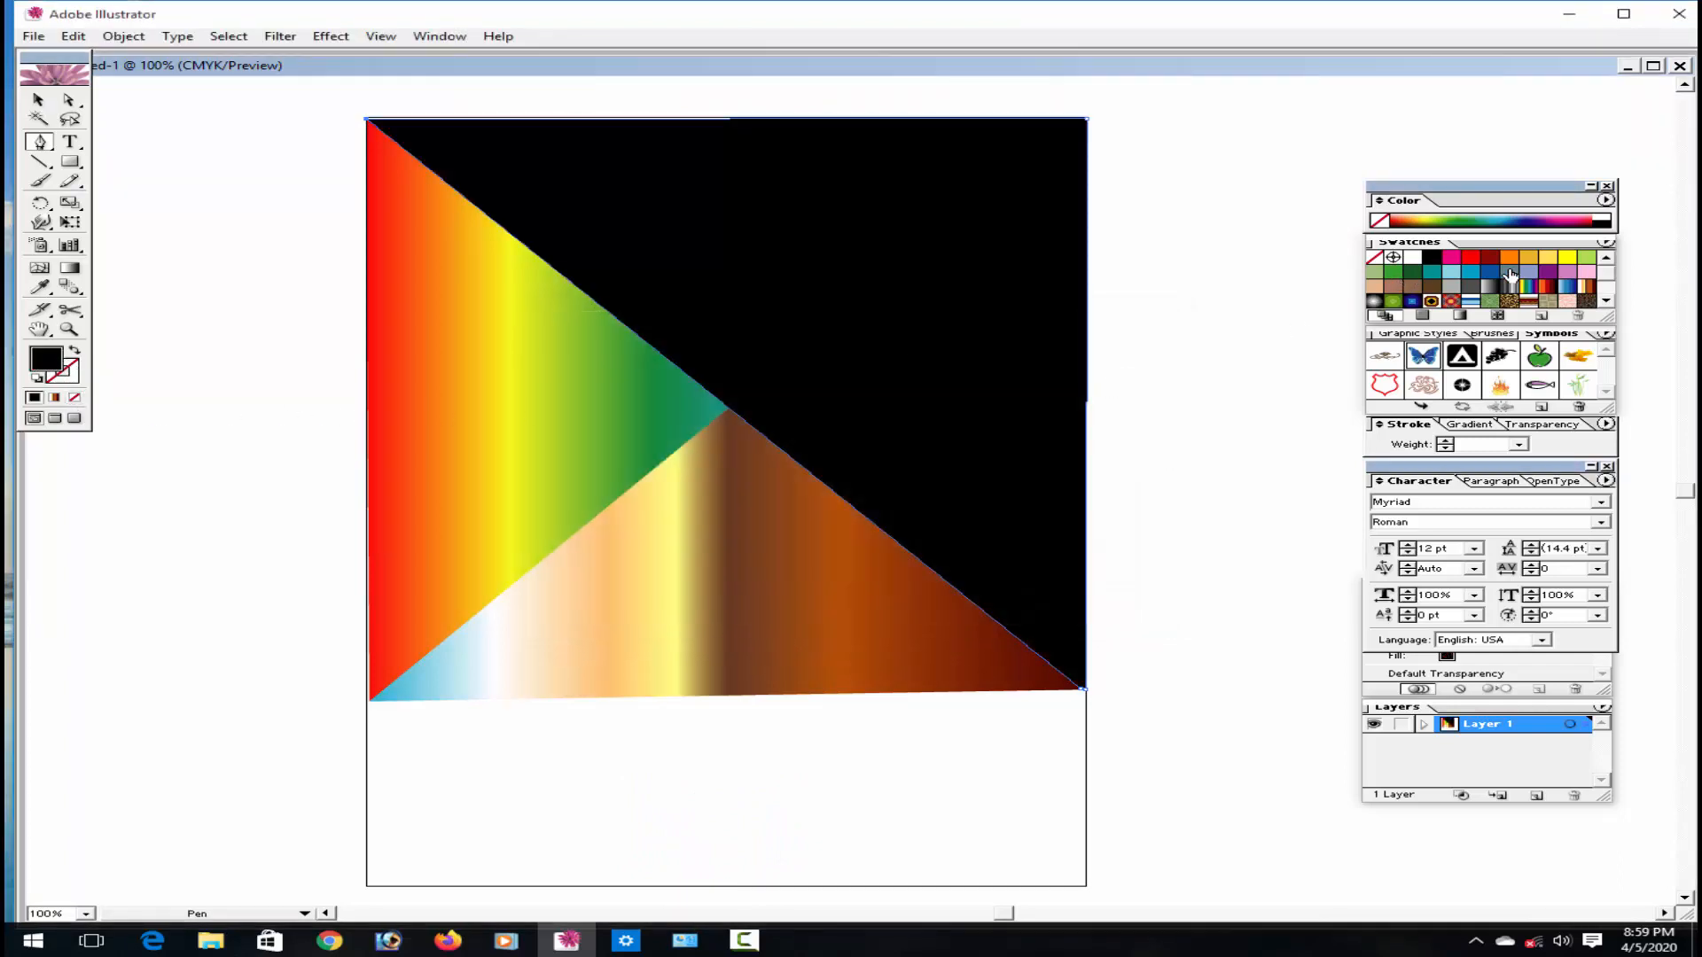
pyautogui.click(1490, 286)
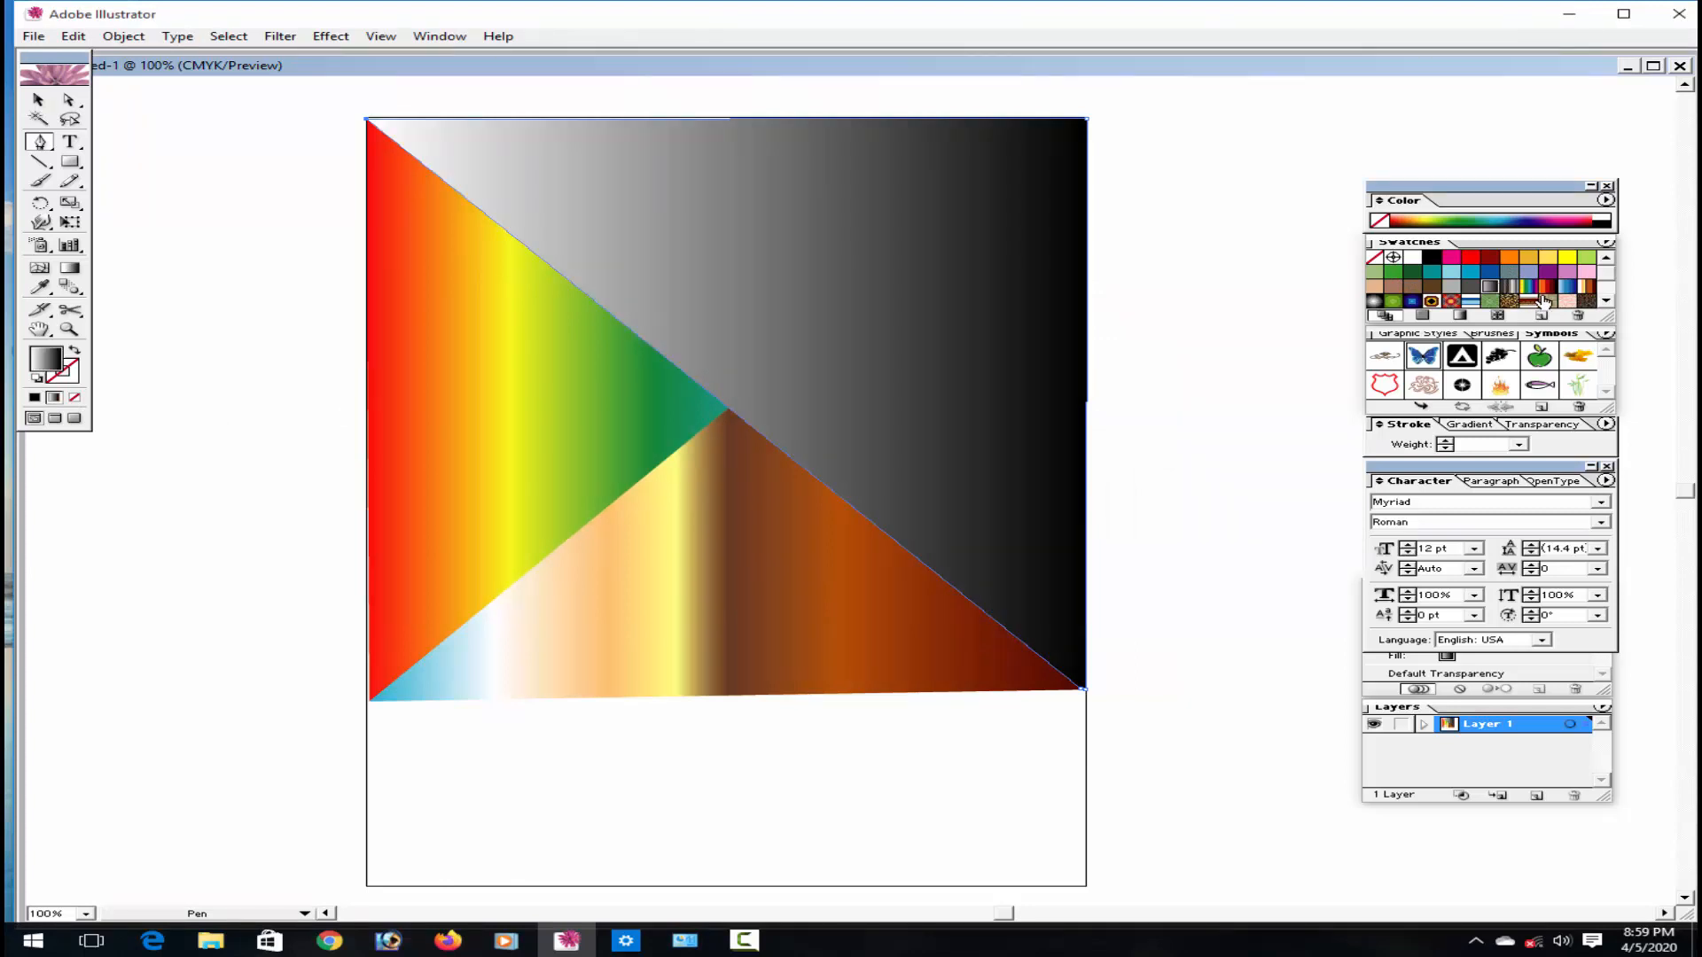
pyautogui.click(1528, 301)
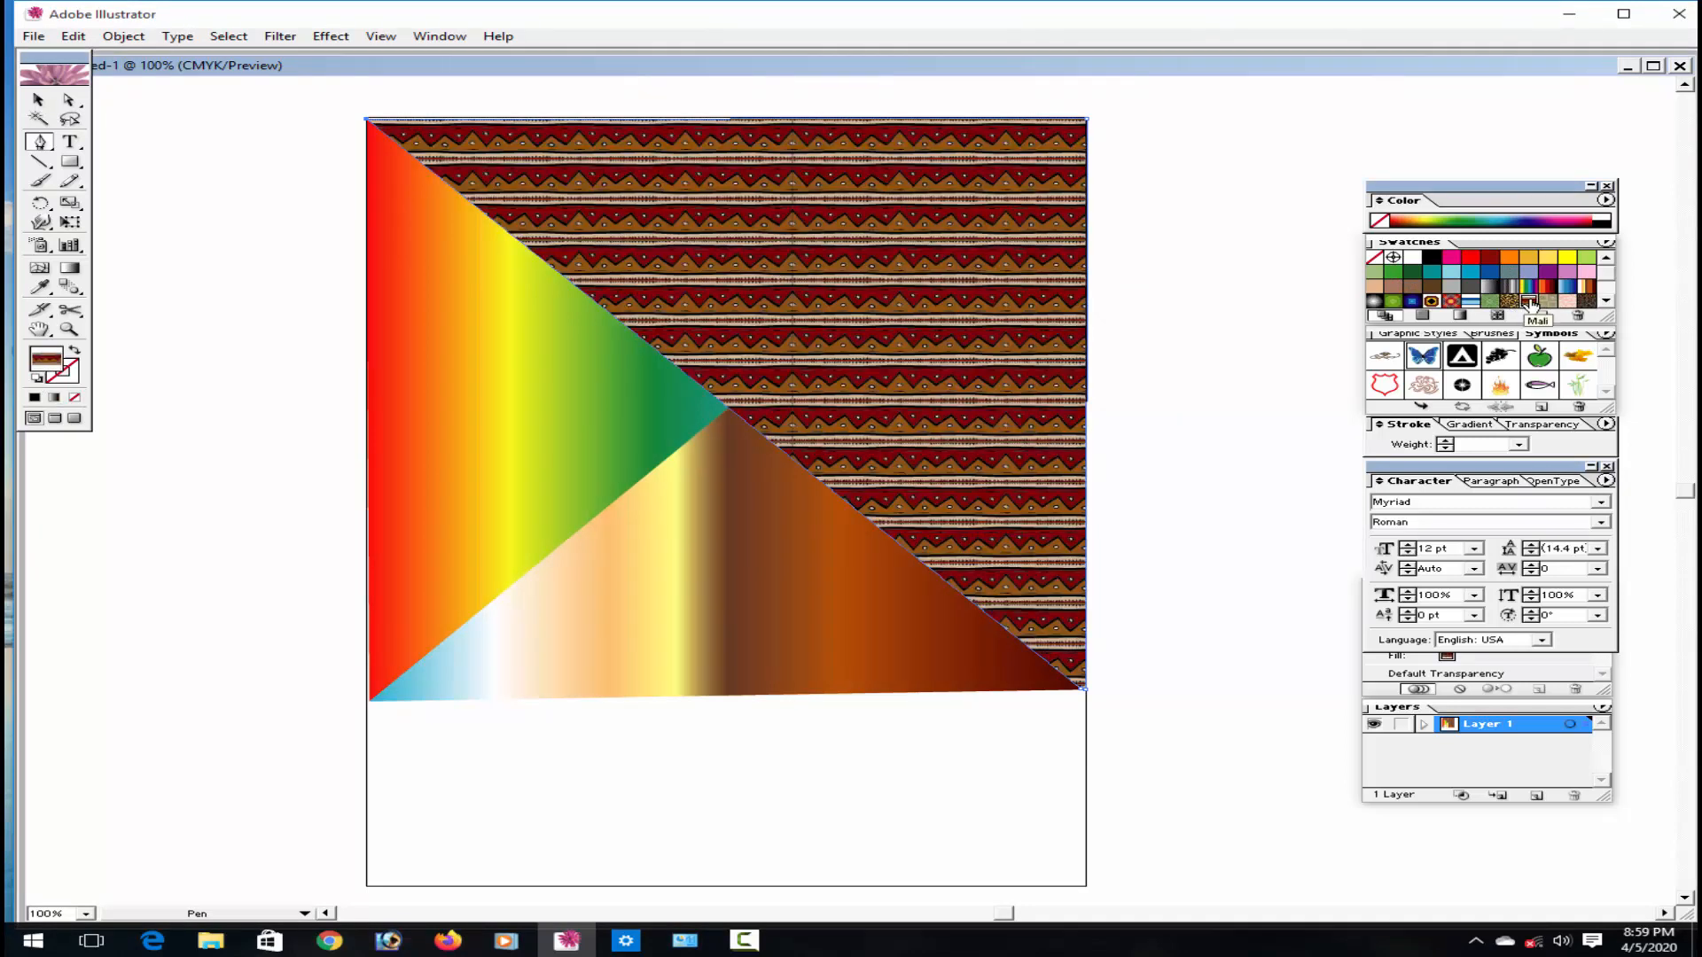
pyautogui.click(1136, 349)
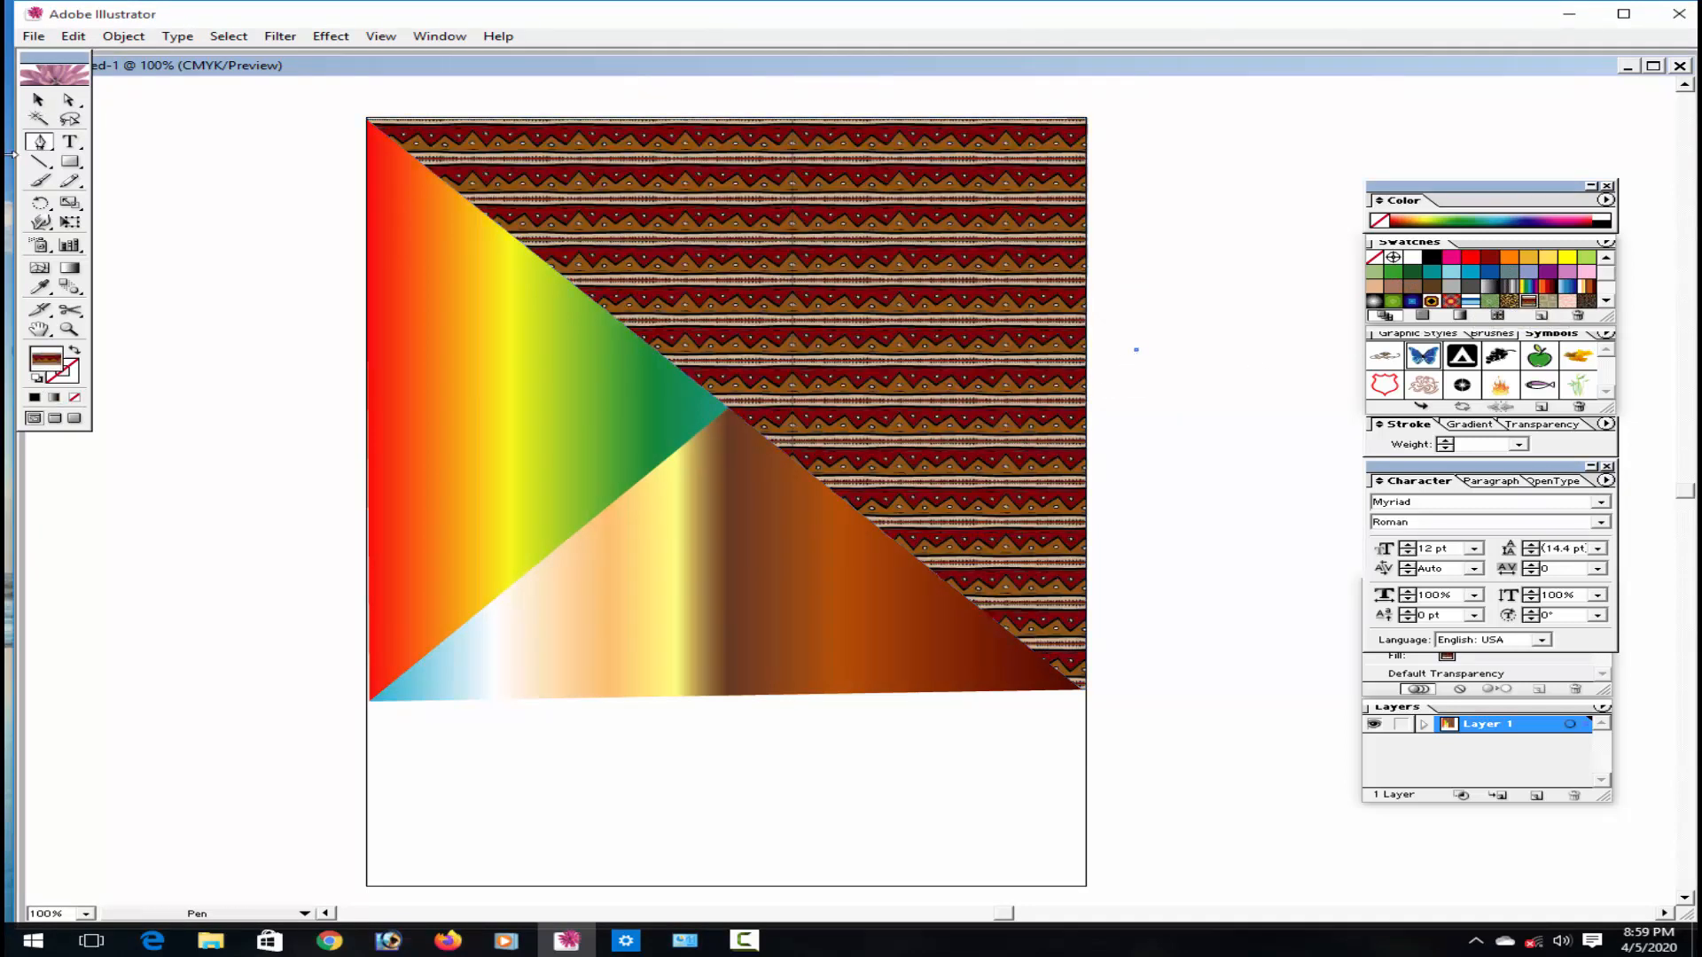
# Select all the artwork on the page and lower its opacity to 30%.
pyautogui.click(39, 99)
pyautogui.click(134, 224)
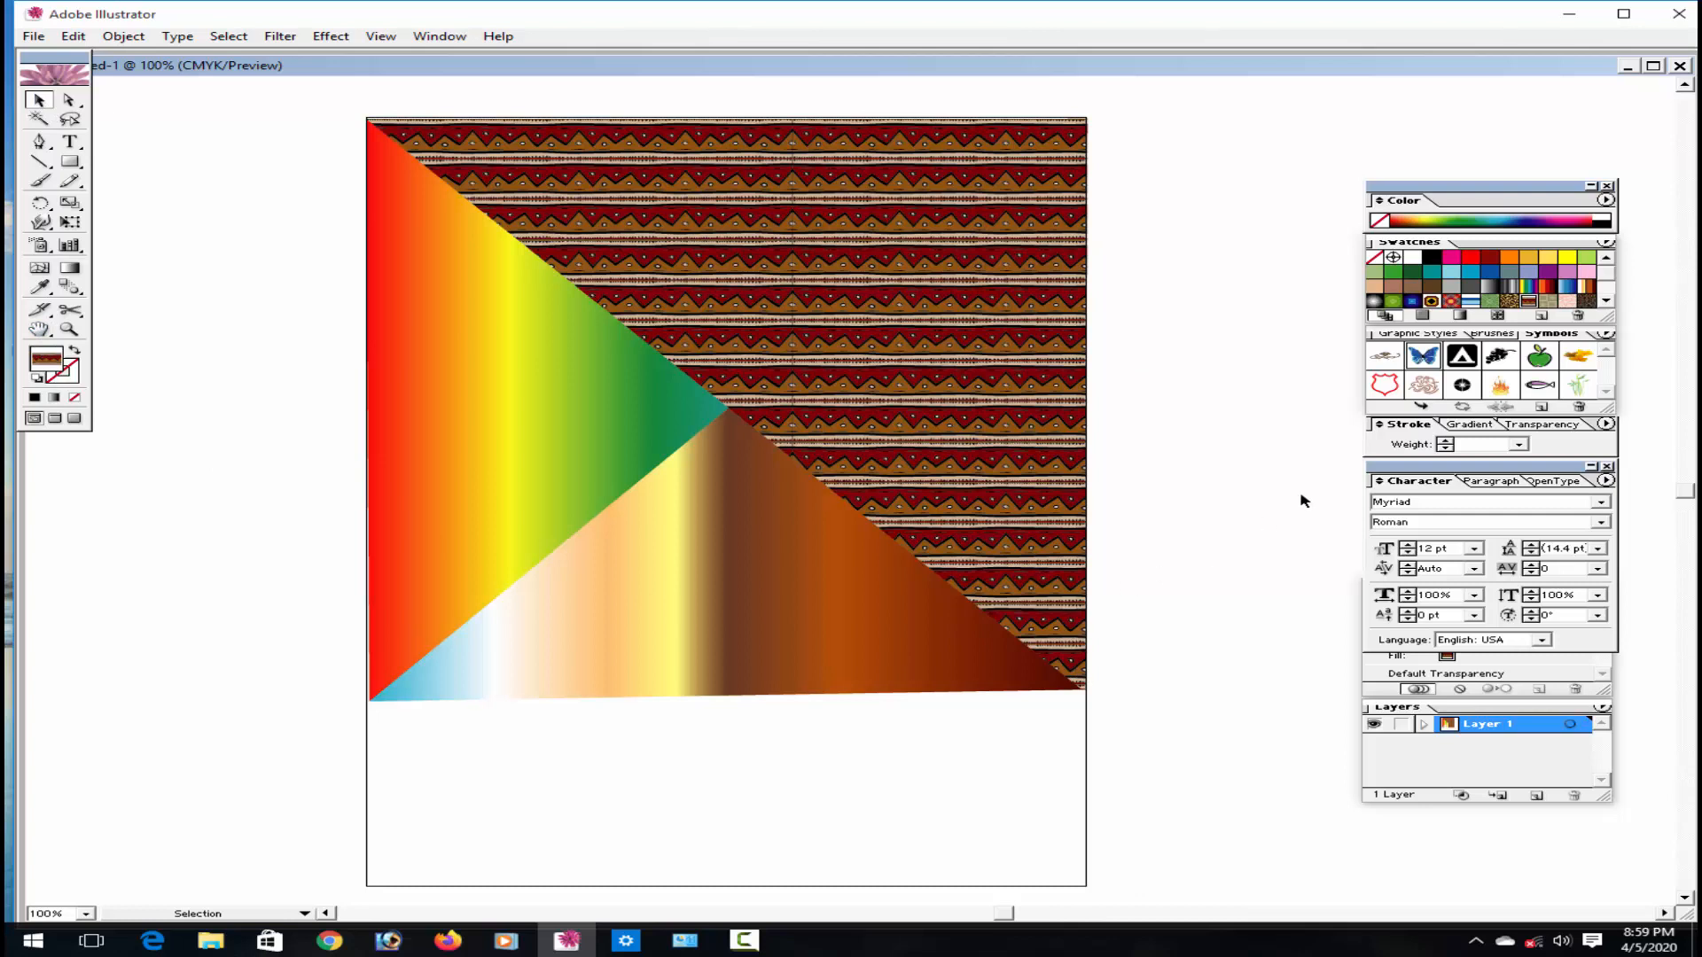
pyautogui.click(1469, 427)
pyautogui.click(1547, 426)
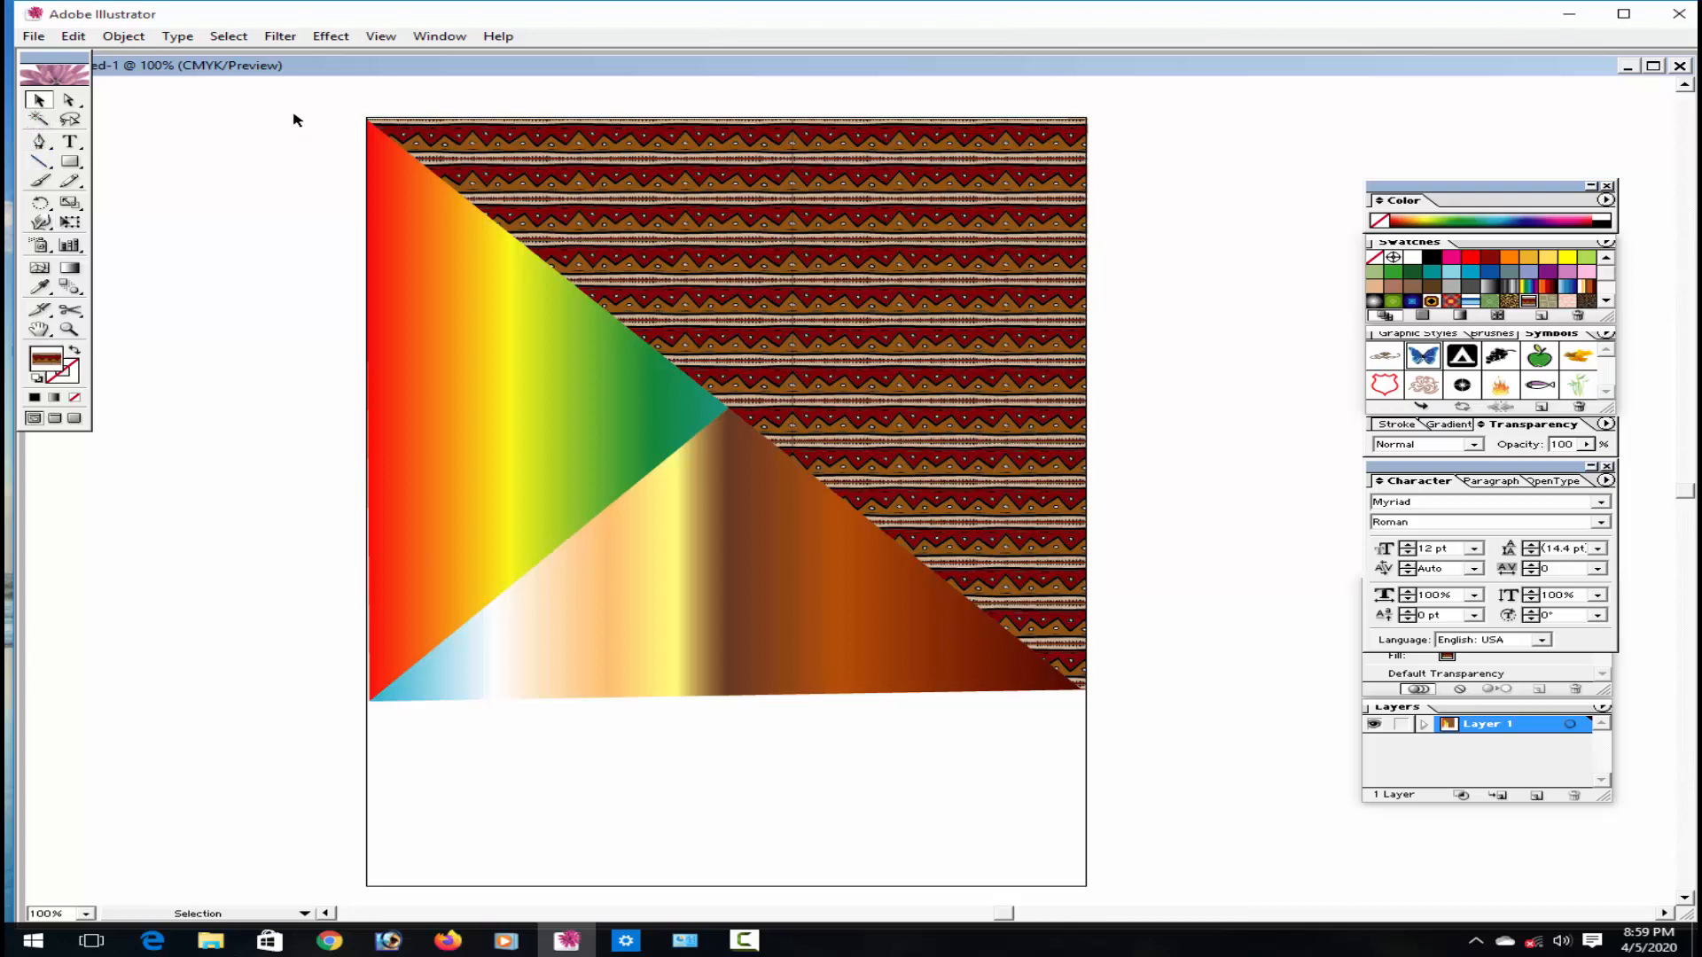
pyautogui.moveTo(293, 114); pyautogui.dragTo(1211, 733)
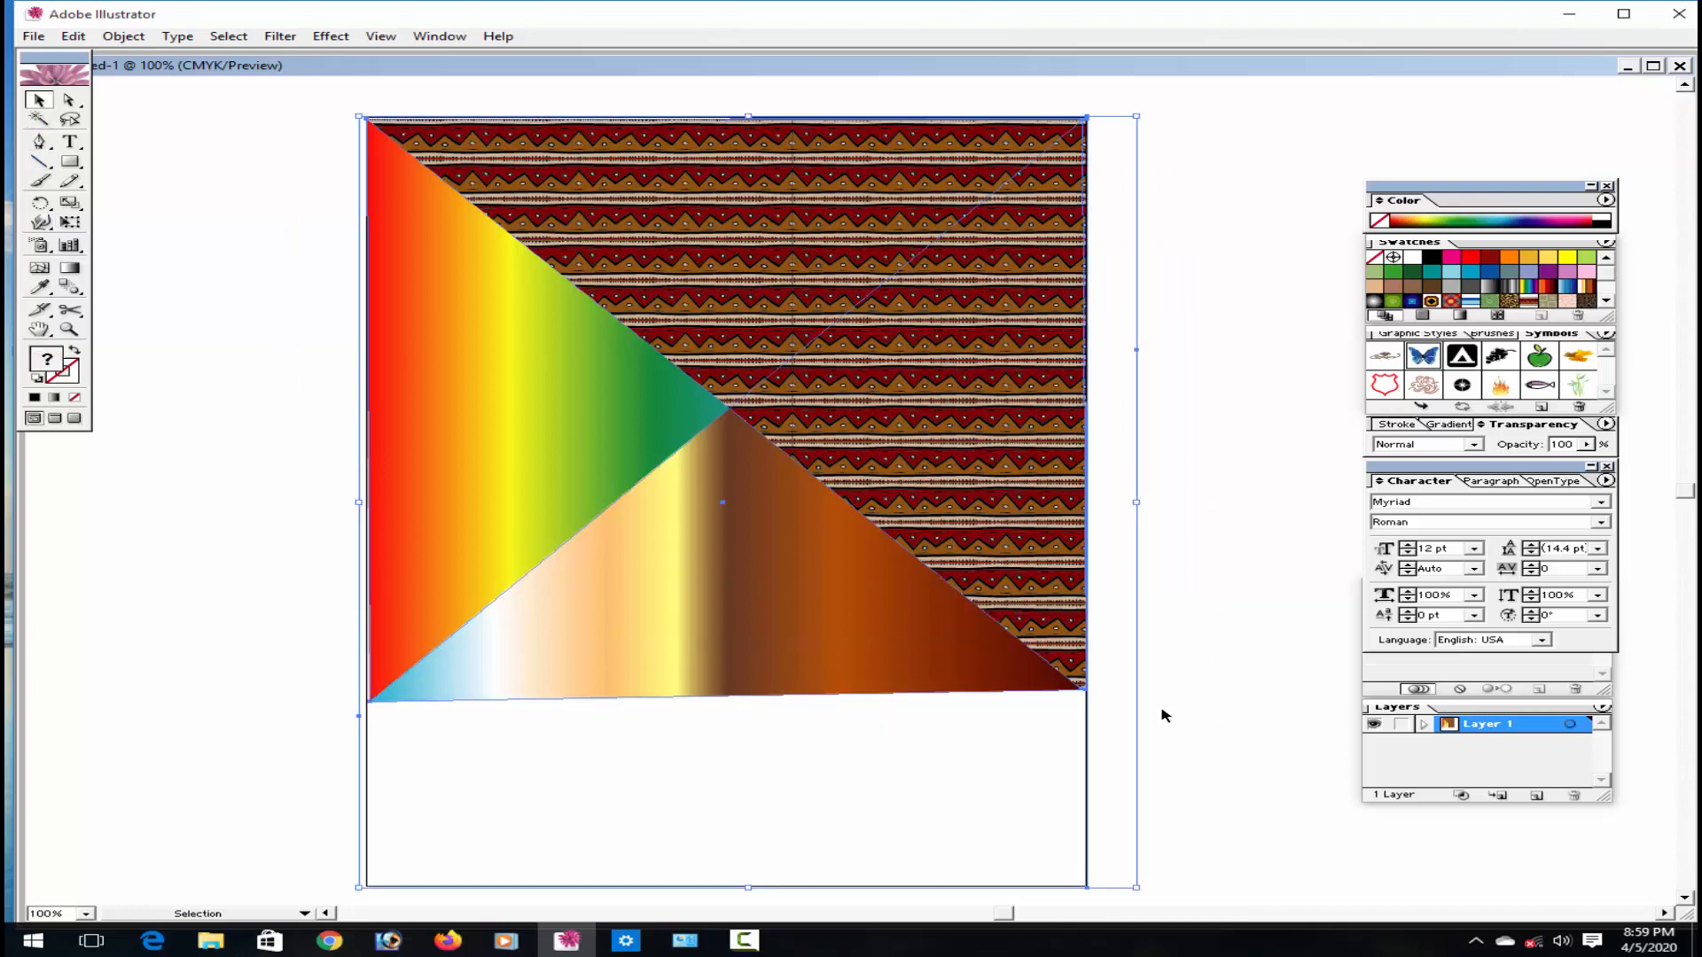
pyautogui.click(1587, 445)
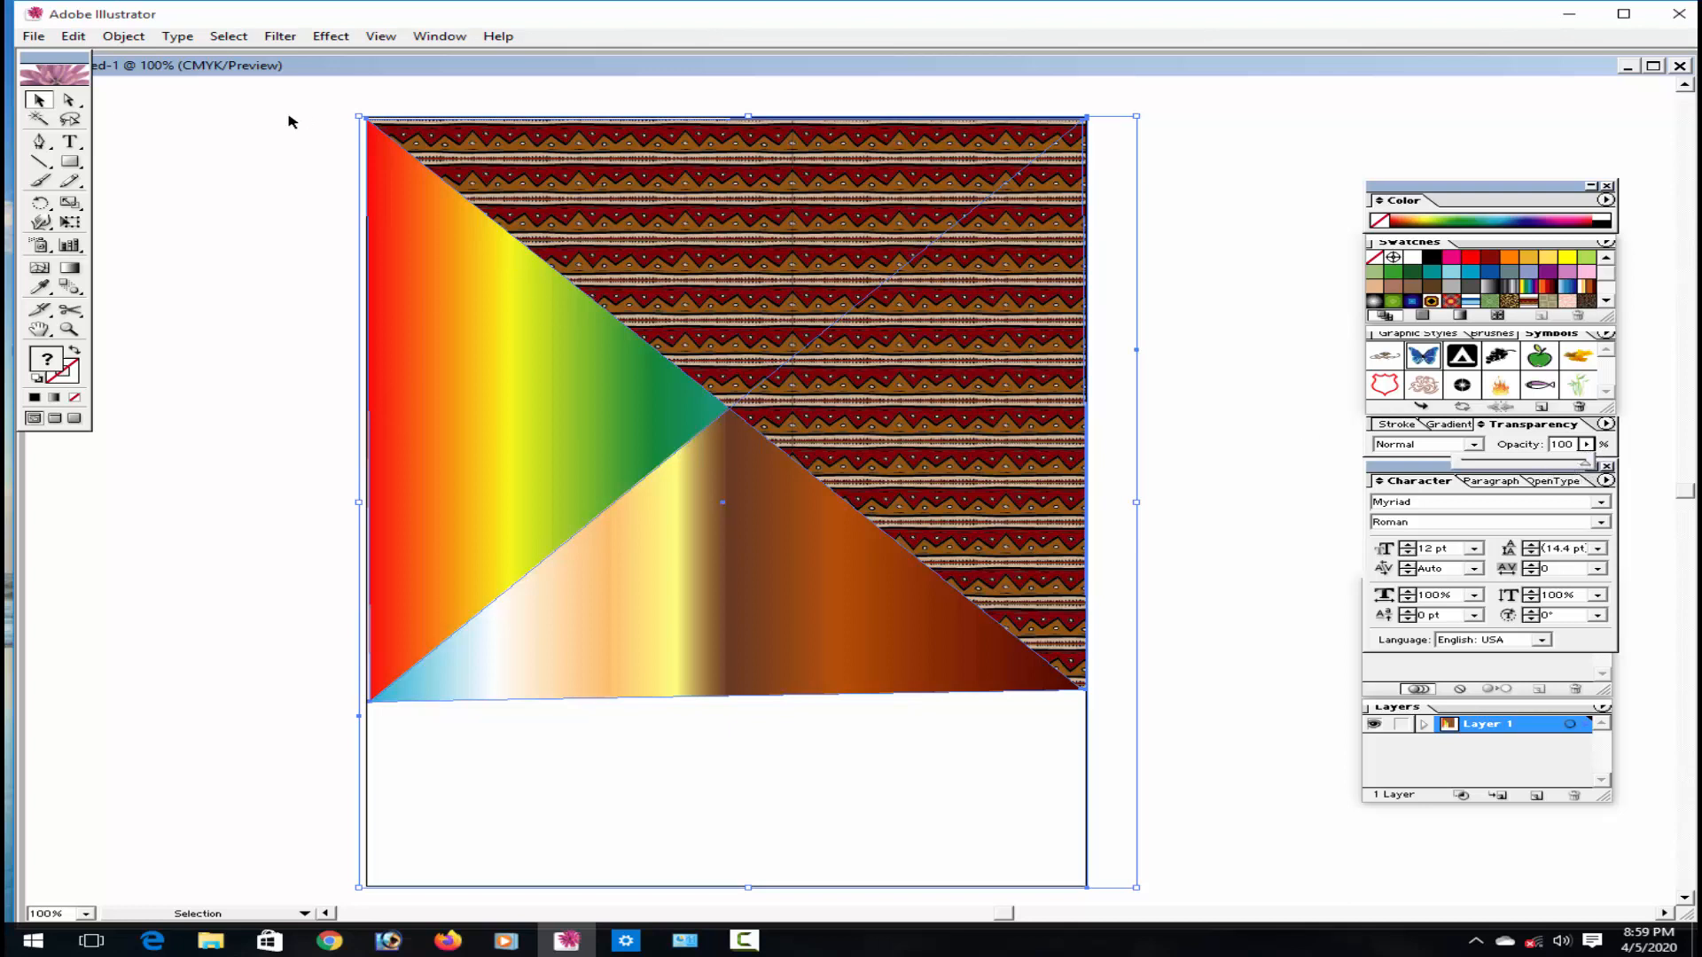
pyautogui.click(1215, 293)
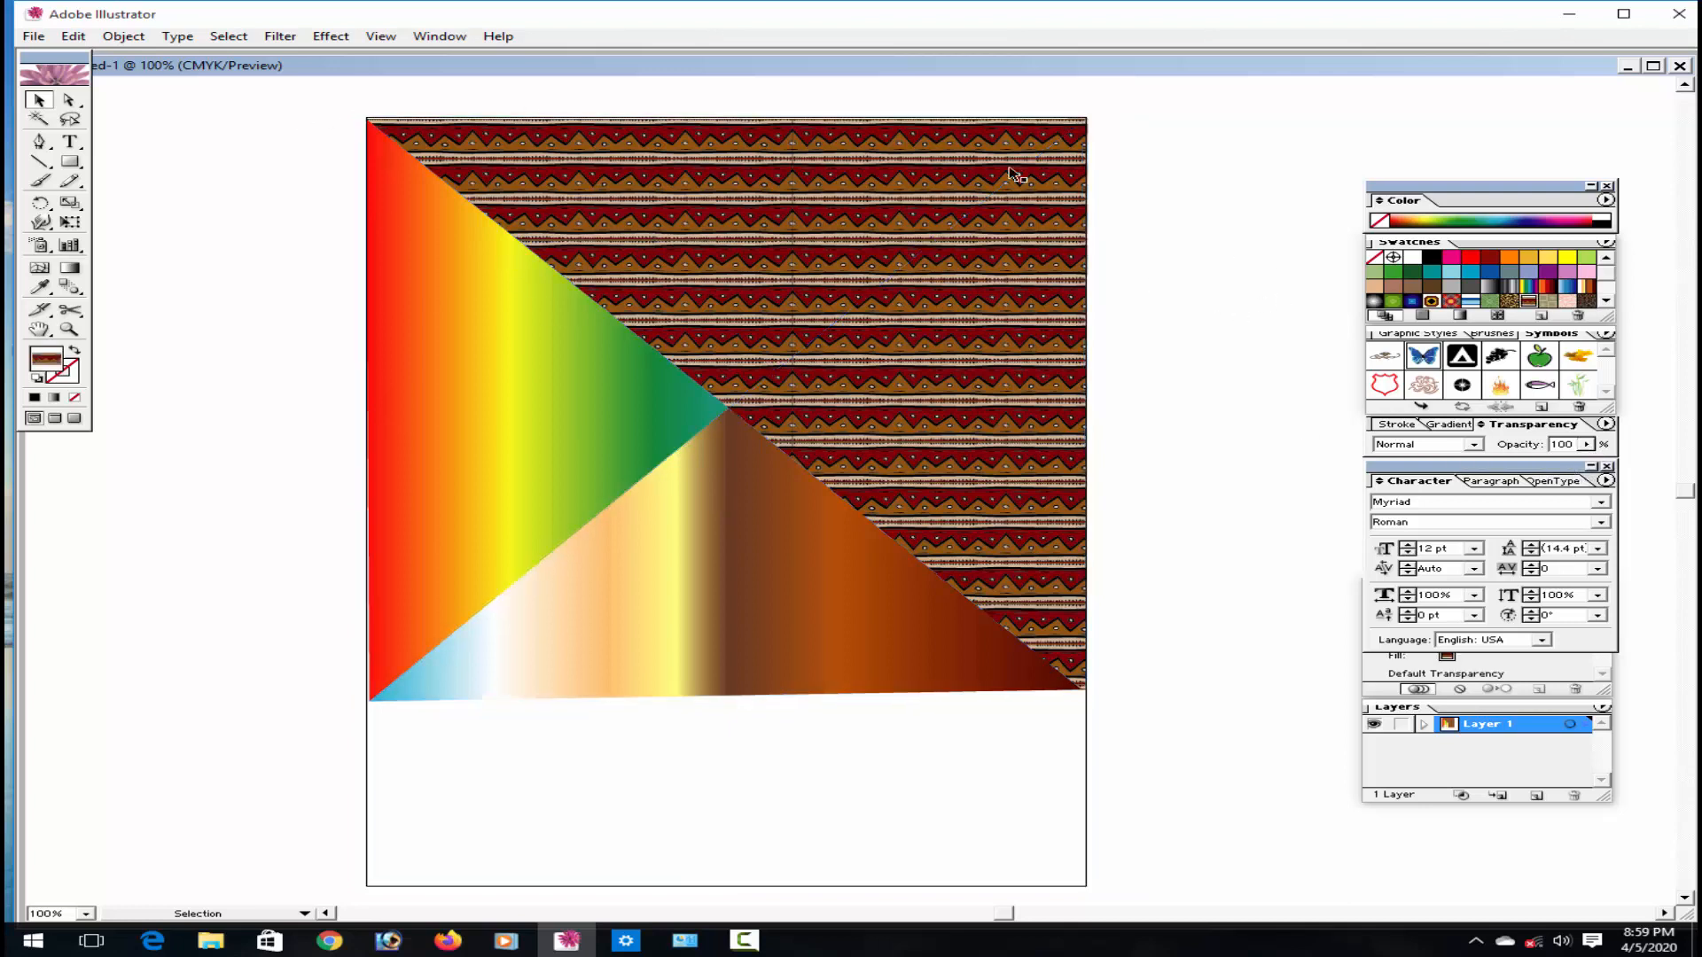
pyautogui.moveTo(284, 96); pyautogui.dragTo(1242, 721)
pyautogui.click(1585, 445)
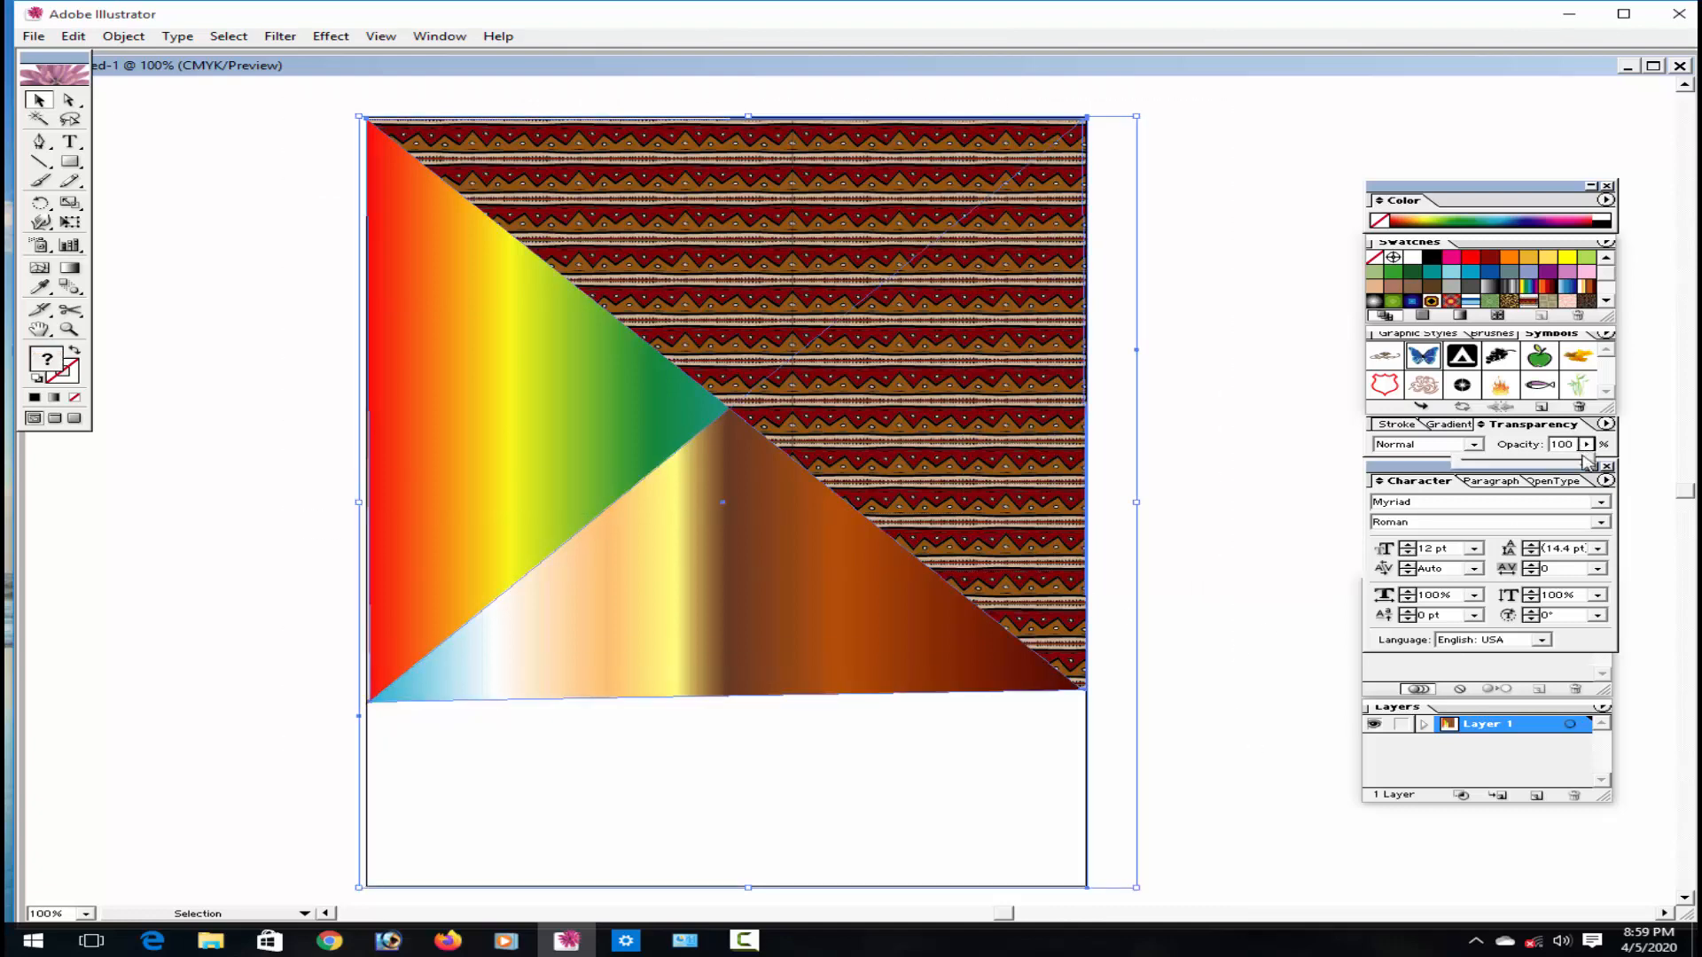
pyautogui.moveTo(1586, 461); pyautogui.dragTo(1552, 475)
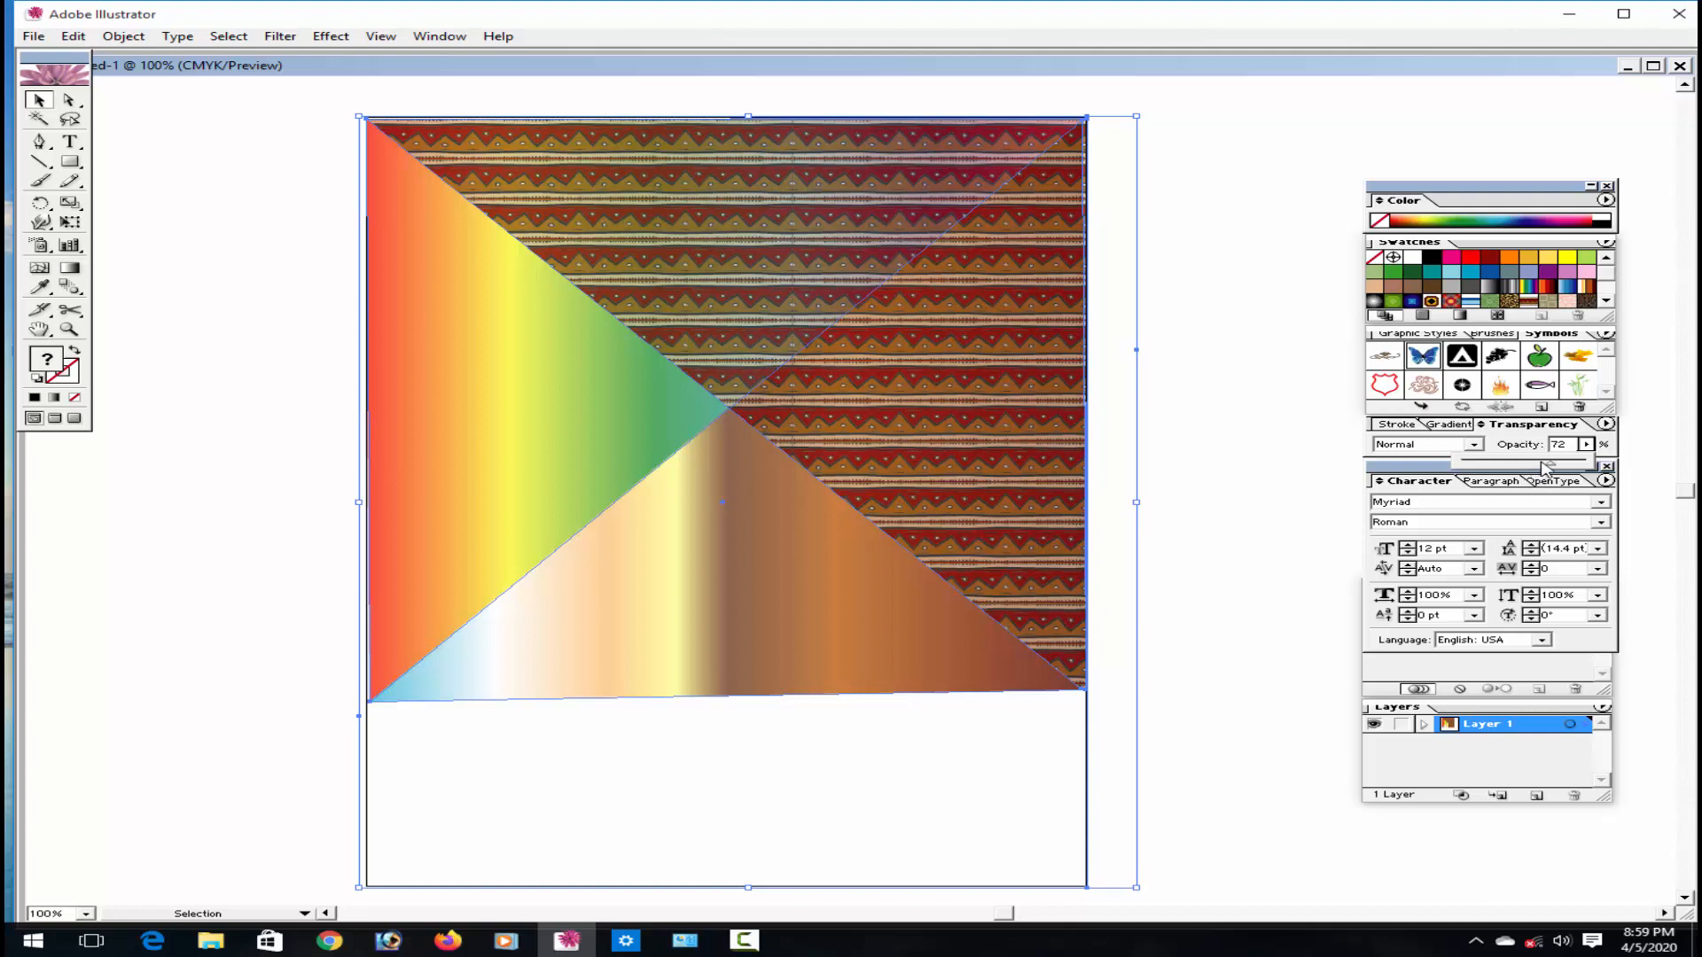
pyautogui.moveTo(1550, 463); pyautogui.dragTo(1496, 477)
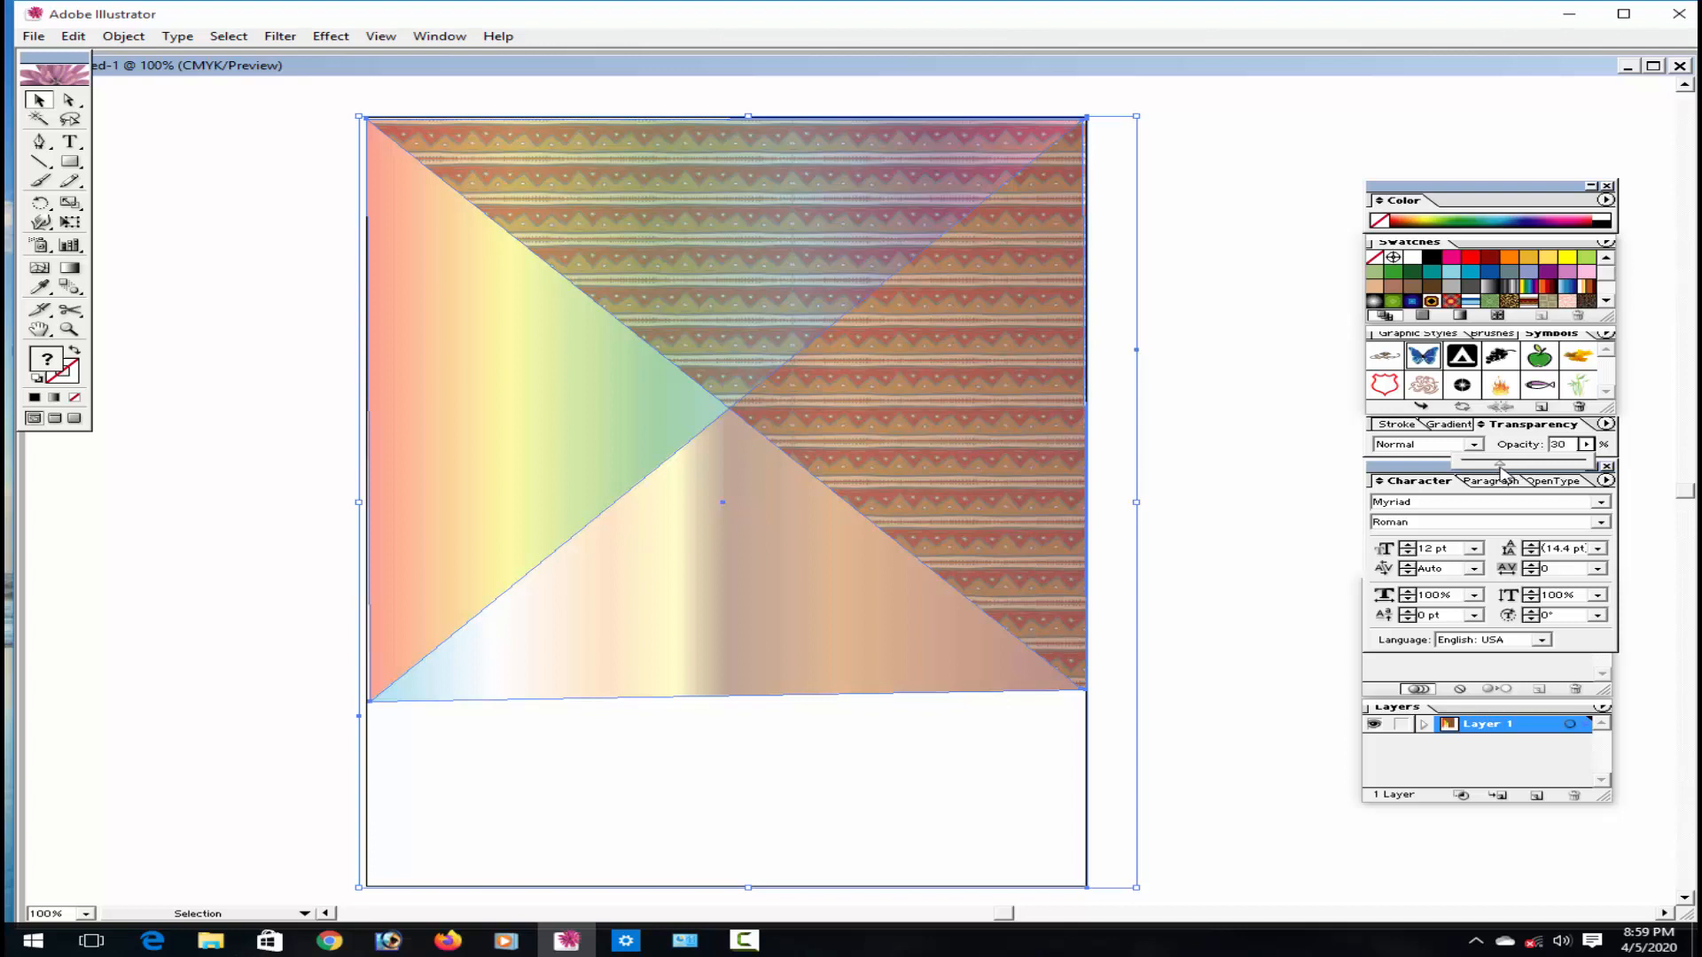
pyautogui.click(1304, 432)
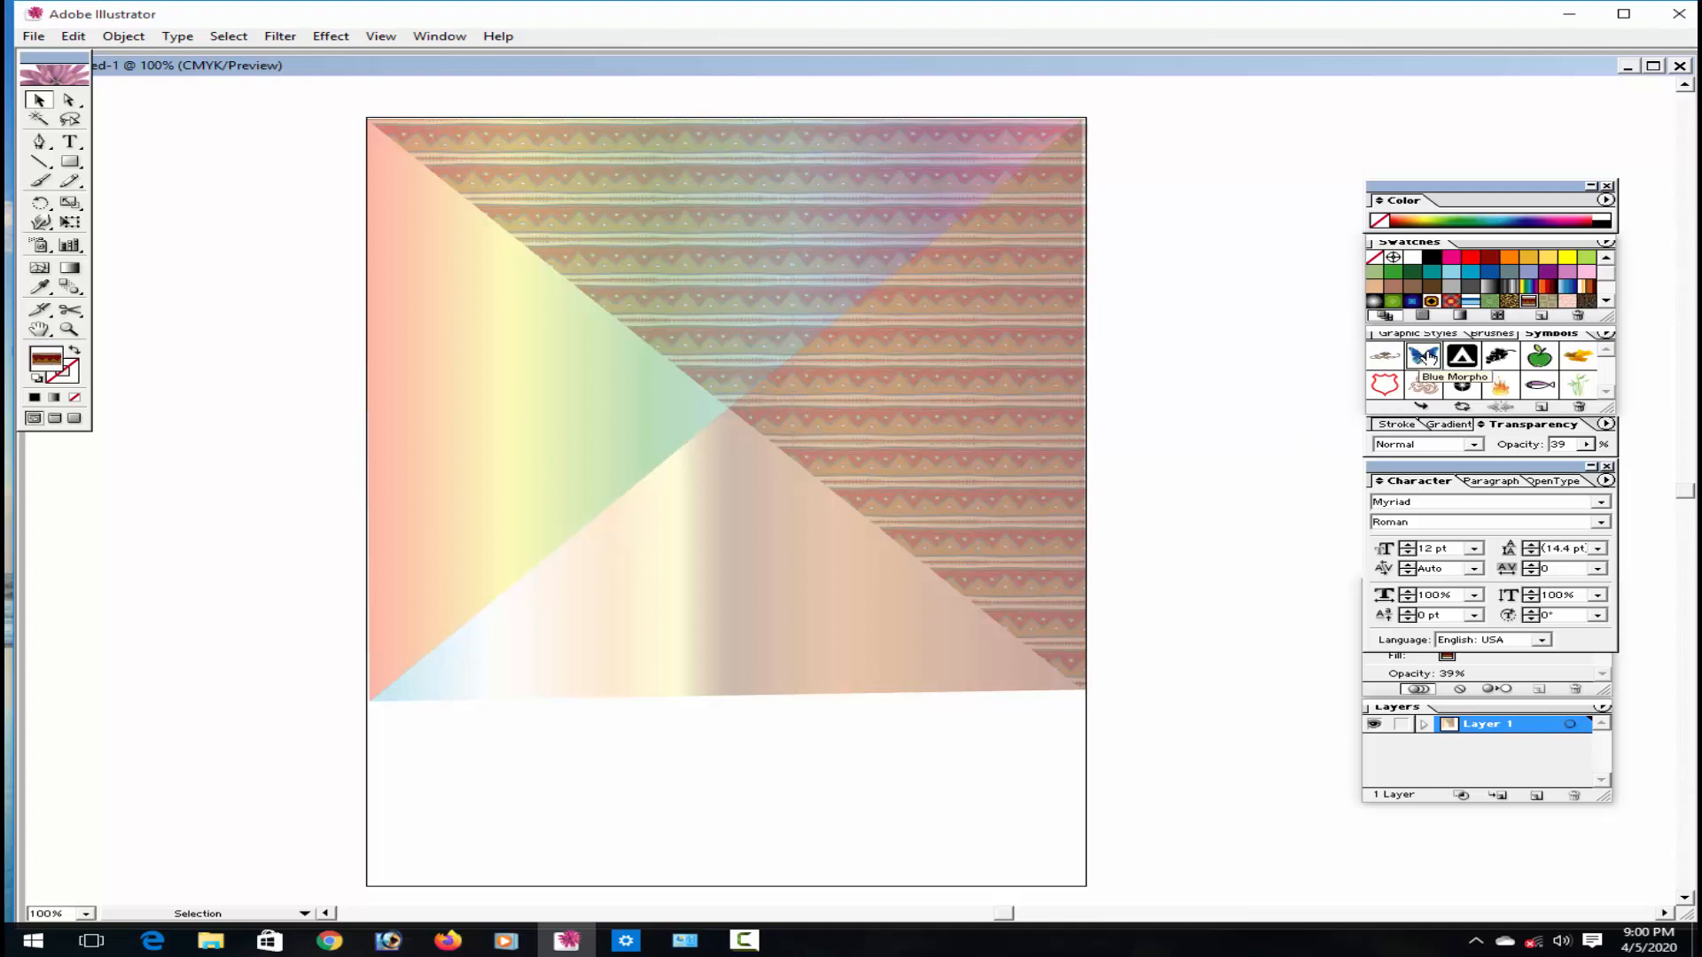
# Place the Blue Morpho butterfly symbol where the triangles meet and lower its opacity to 29%.
pyautogui.moveTo(1424, 357); pyautogui.dragTo(984, 721)
pyautogui.moveTo(840, 546); pyautogui.dragTo(801, 456)
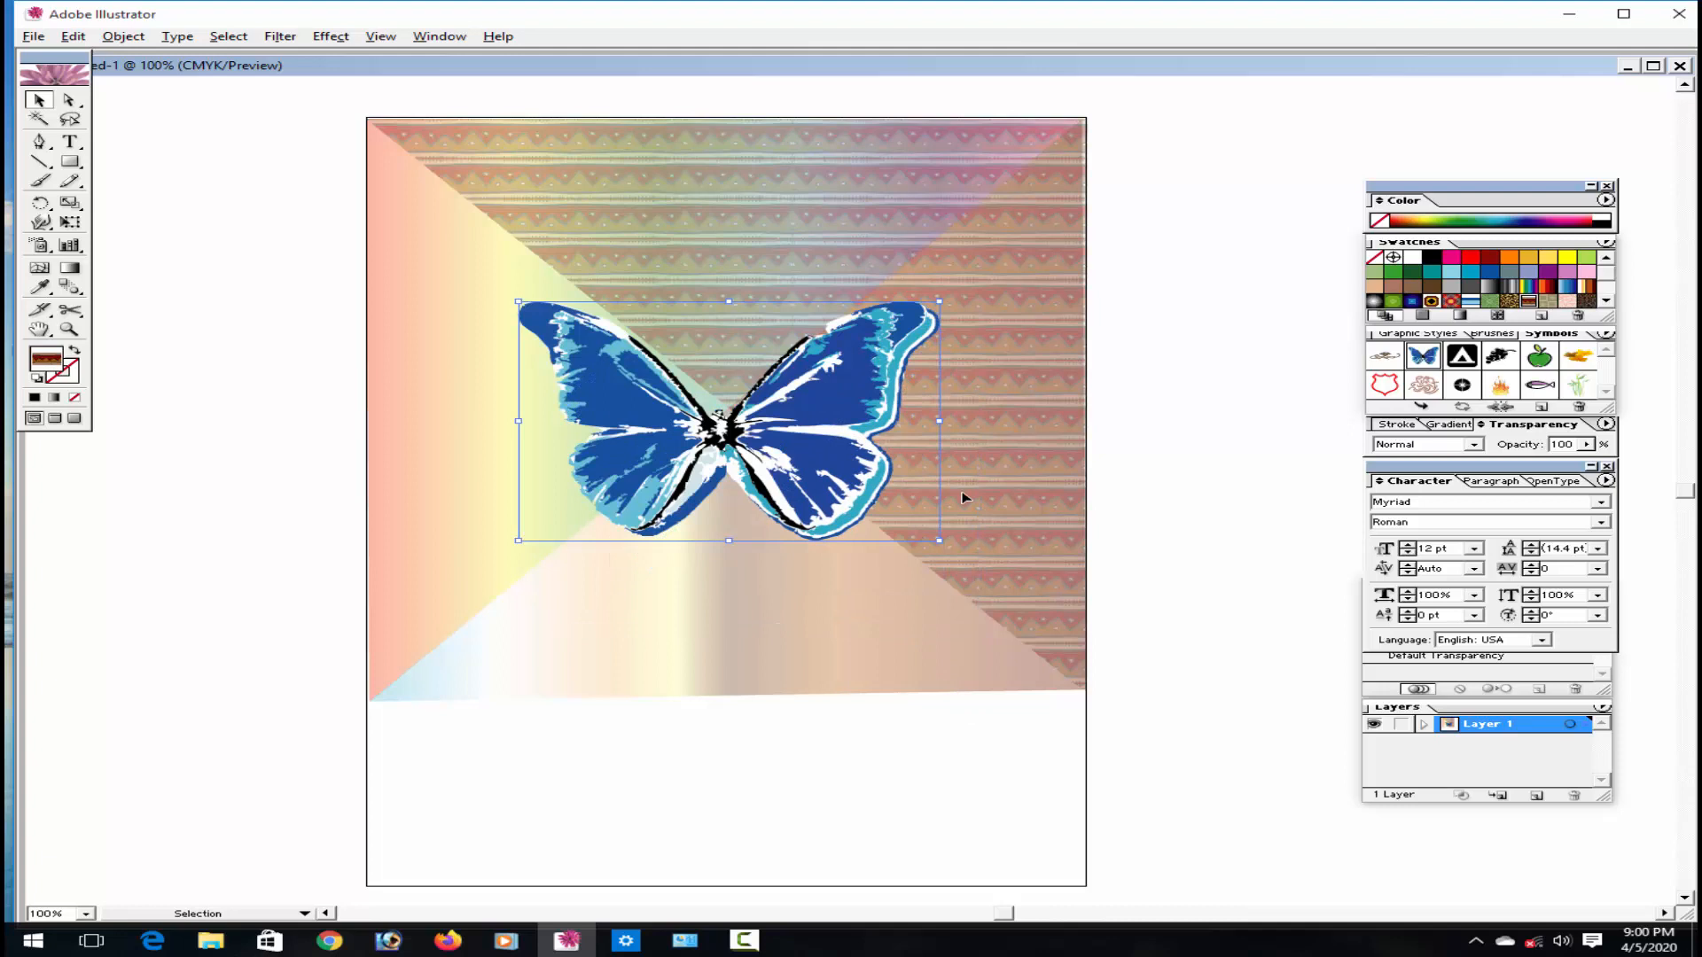
pyautogui.click(1586, 444)
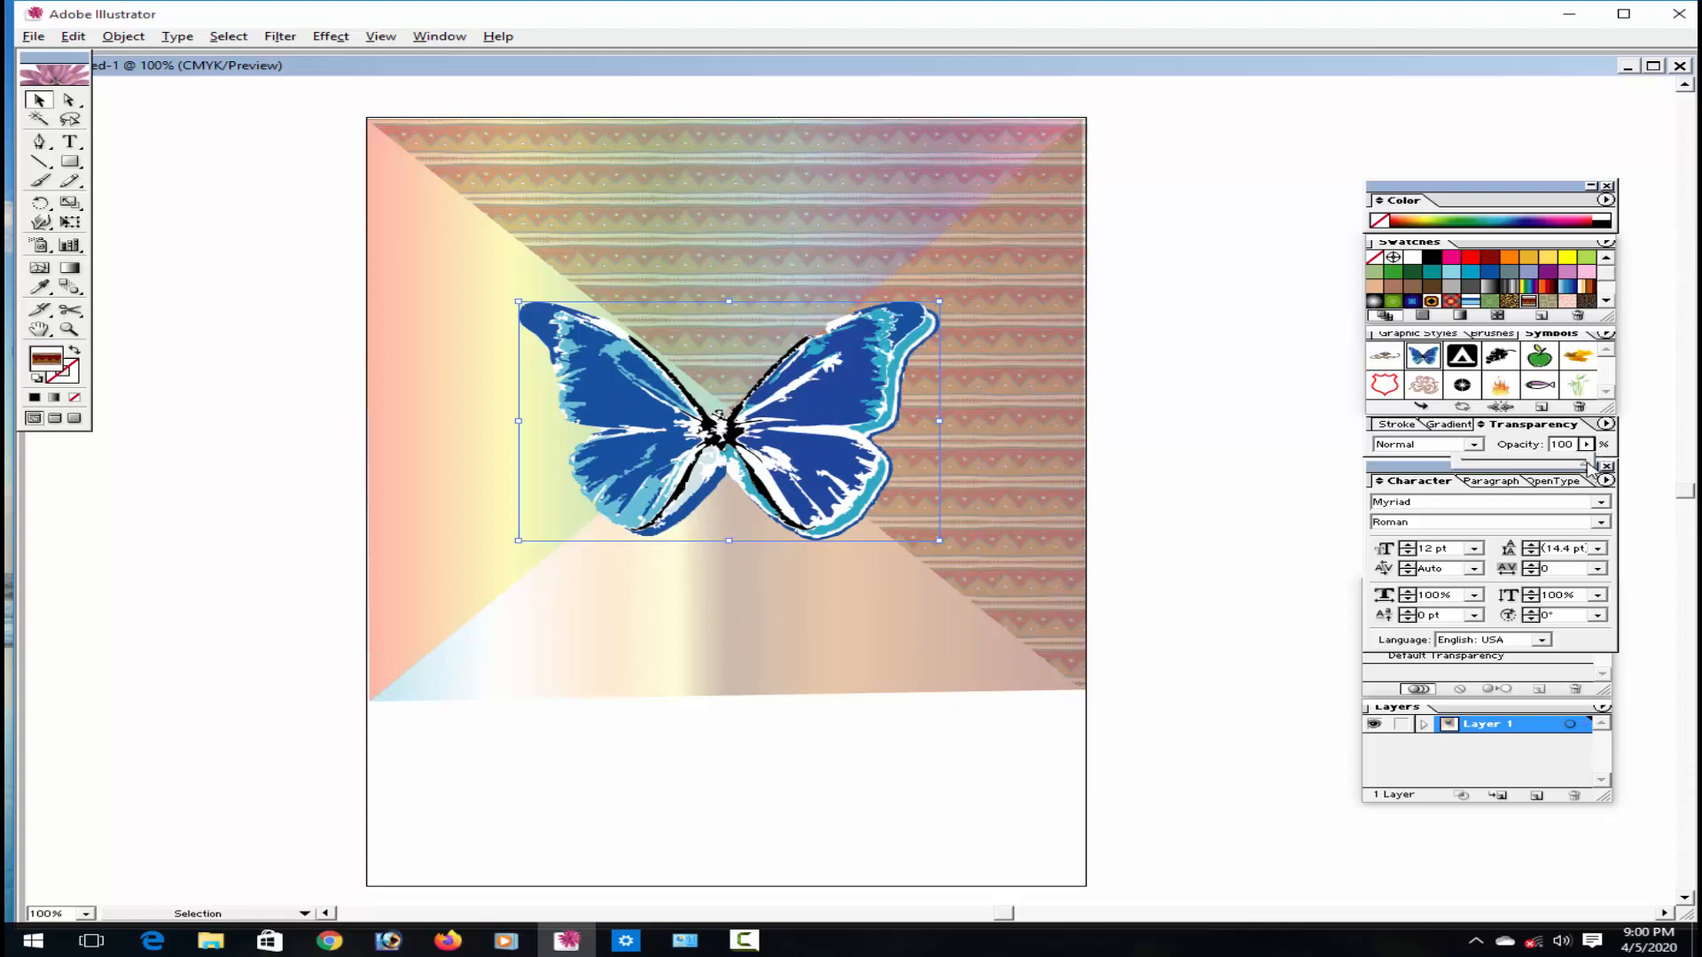
pyautogui.moveTo(1591, 467); pyautogui.dragTo(1500, 472)
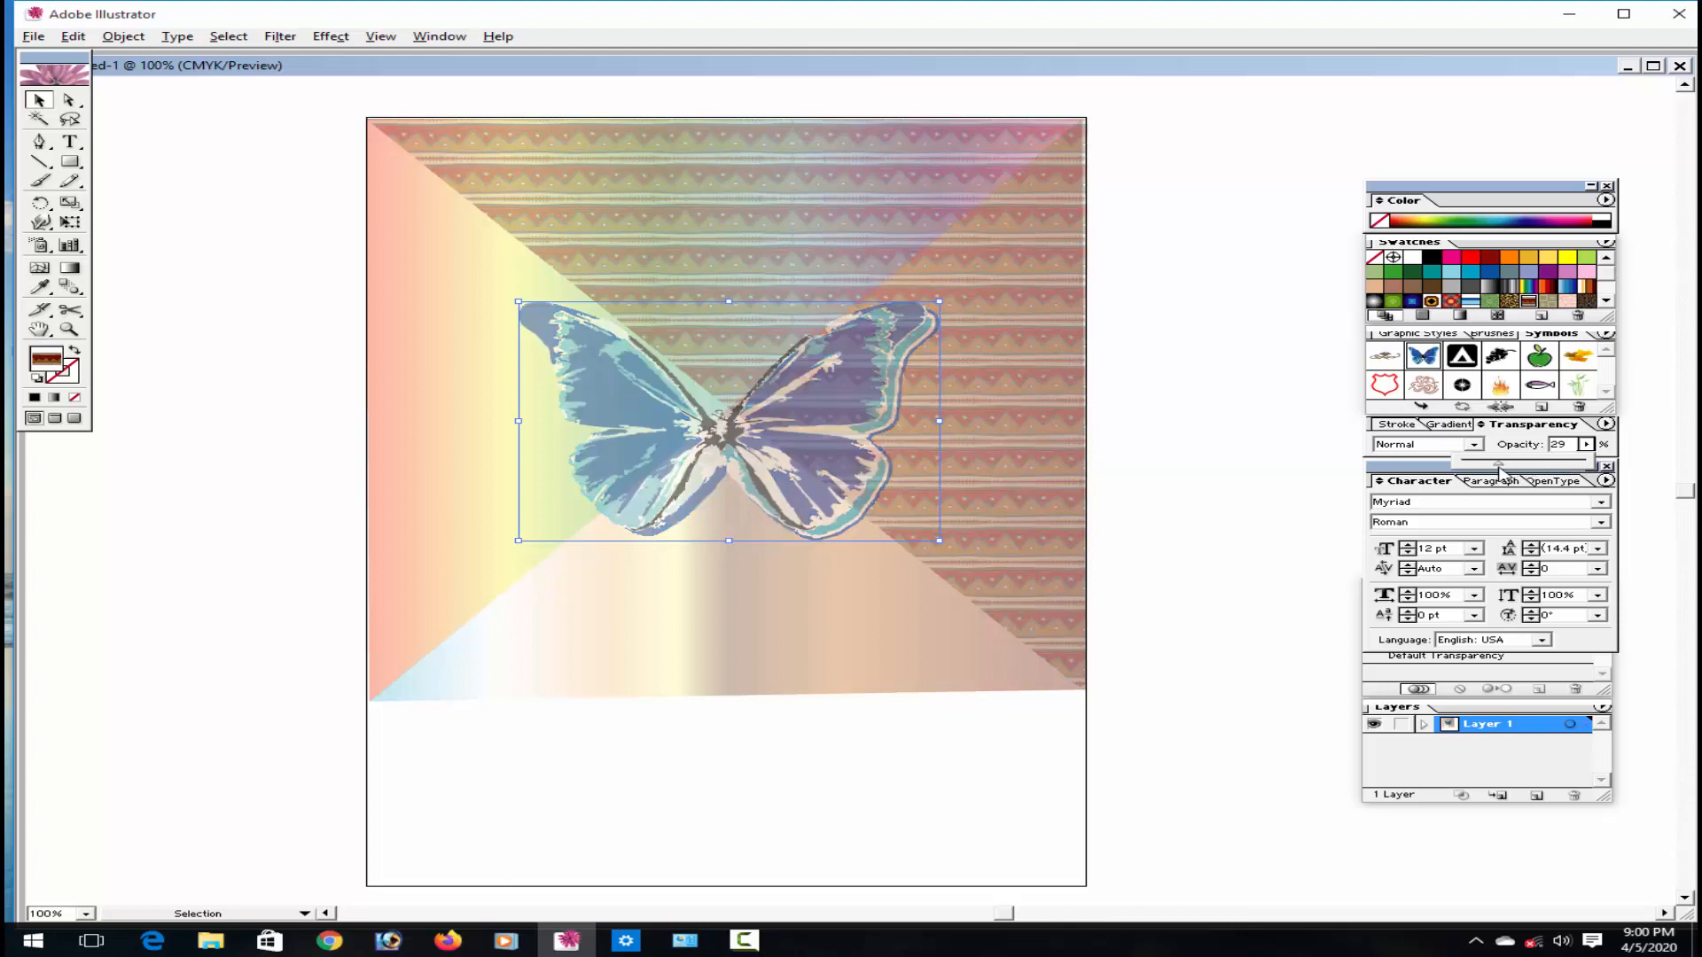
pyautogui.click(1285, 496)
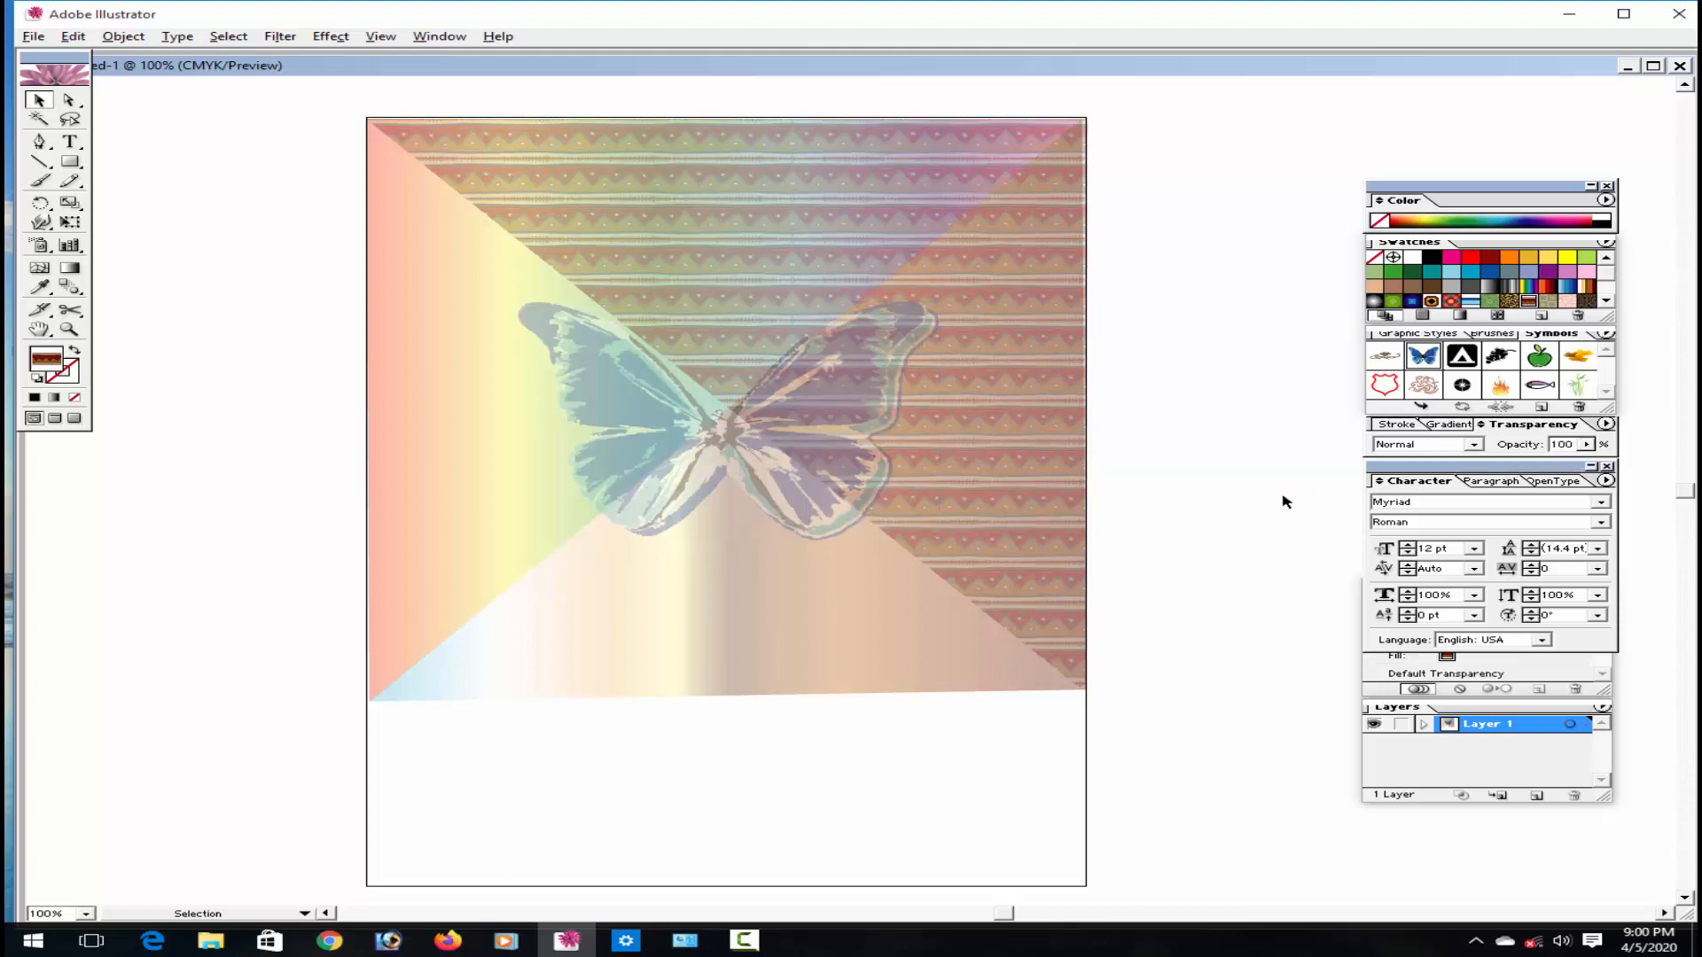
# Reduce the butterfly's opacity further to 24%.
pyautogui.click(856, 460)
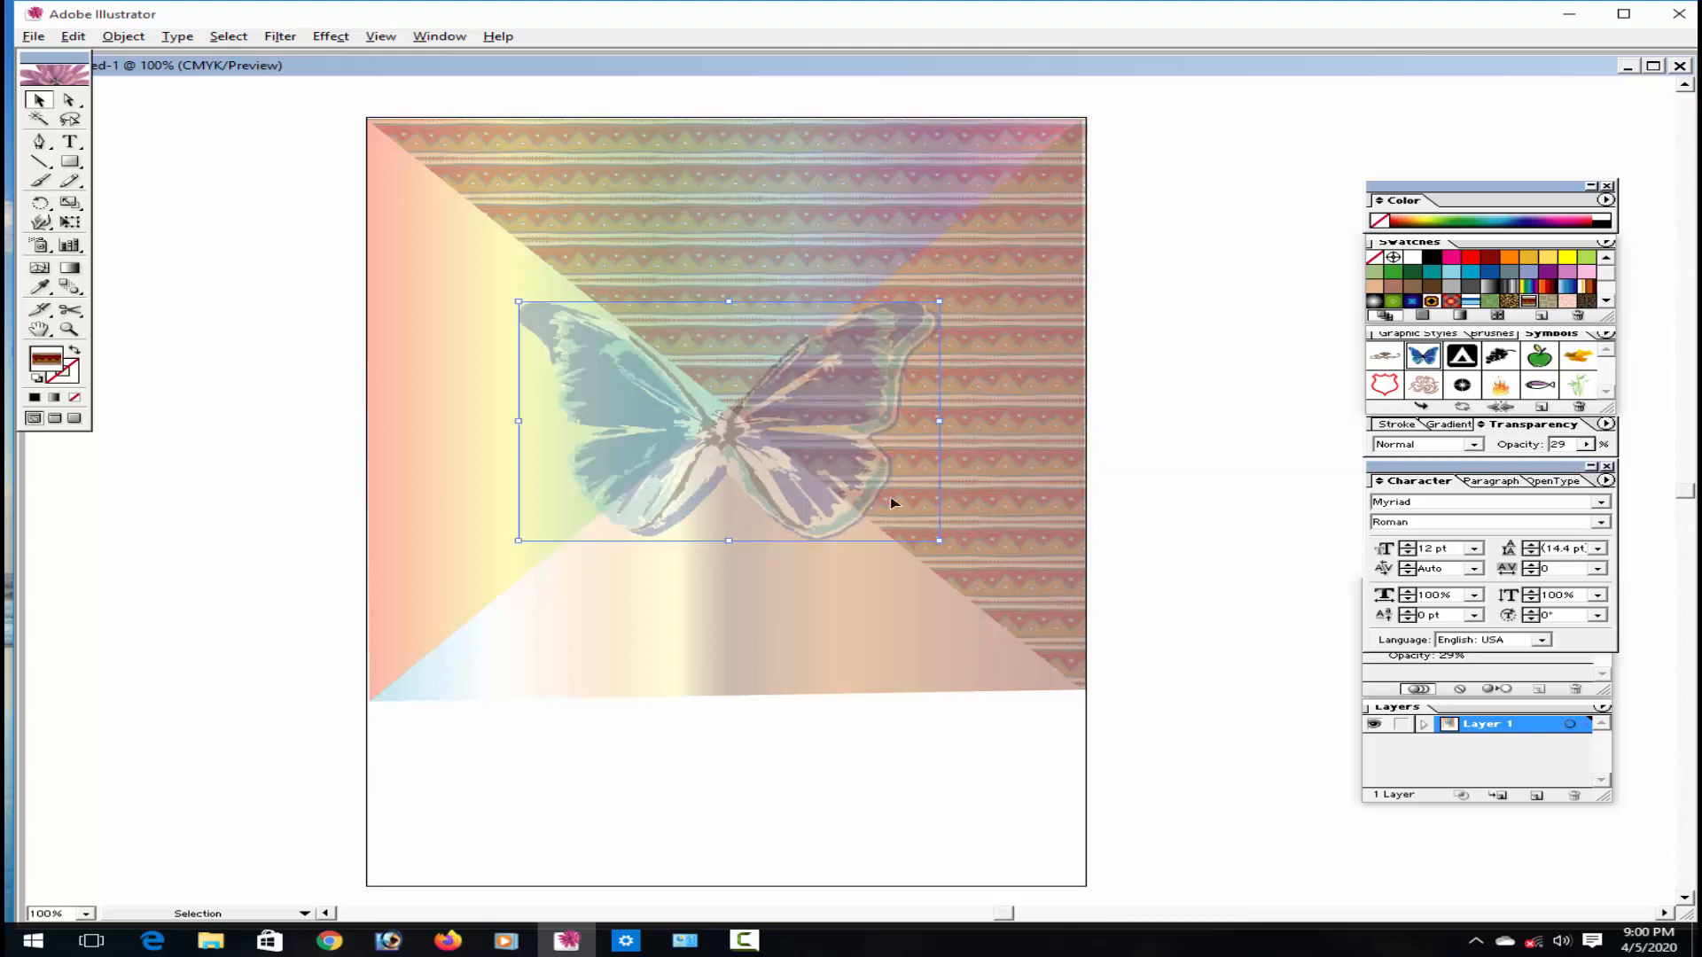
pyautogui.click(1585, 444)
pyautogui.click(1497, 467)
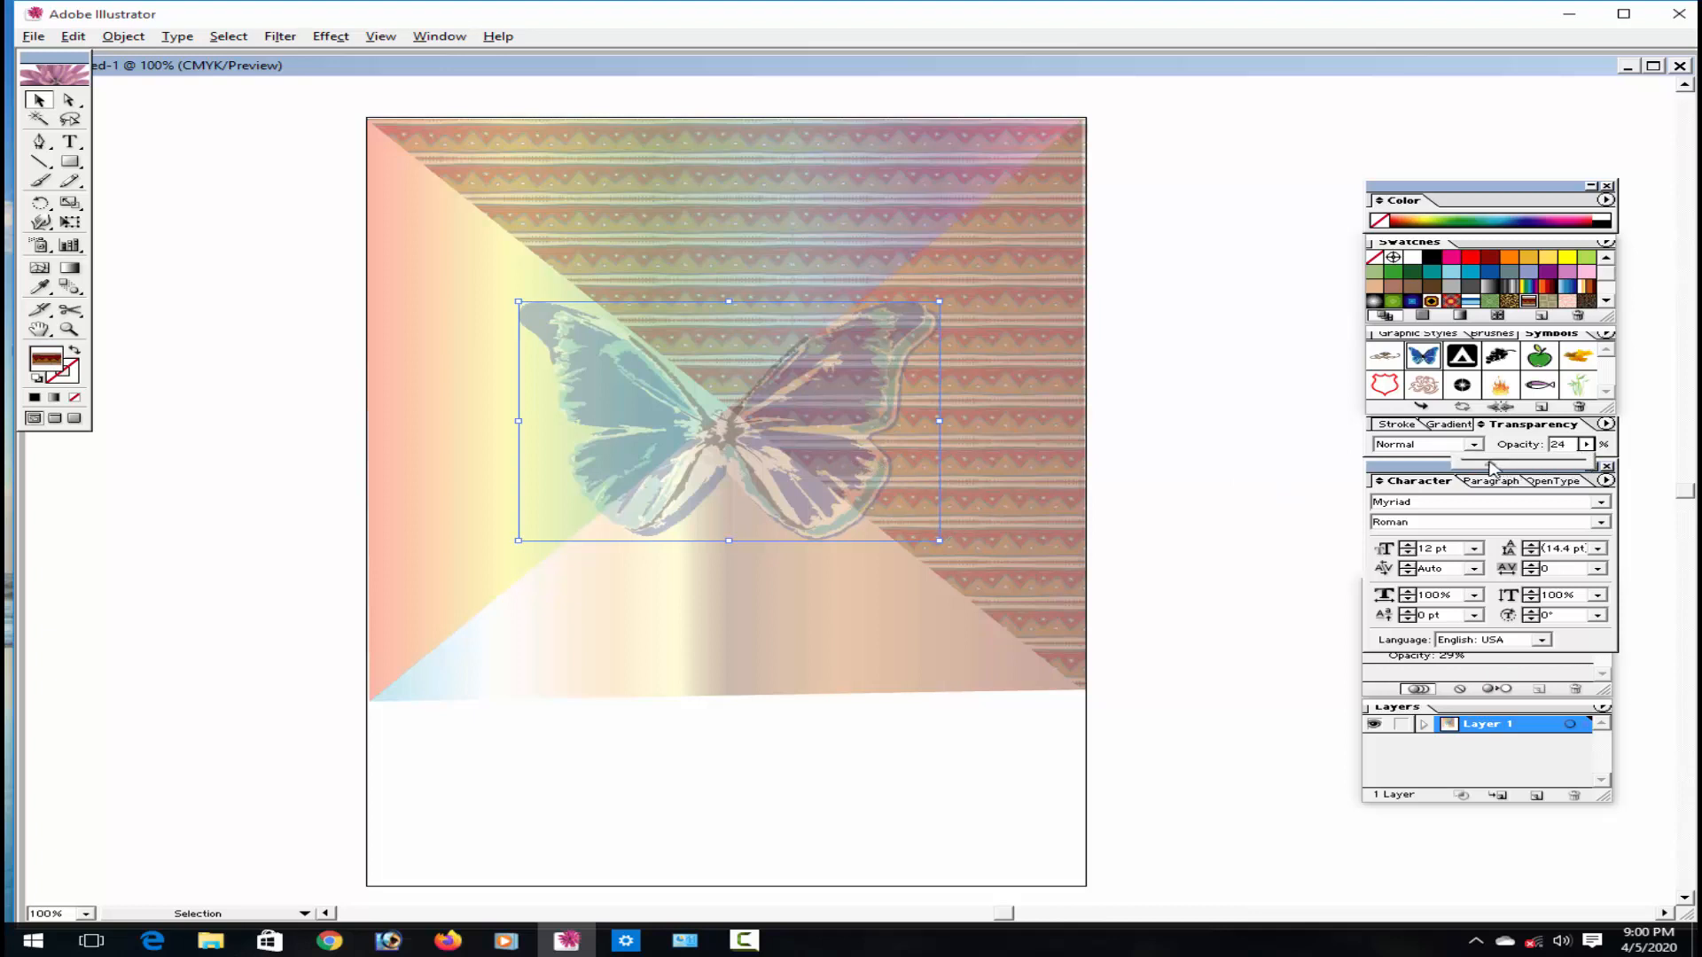
pyautogui.click(1252, 463)
# Reduce the opacity of the Mali-patterned triangle to 22%.
pyautogui.click(949, 437)
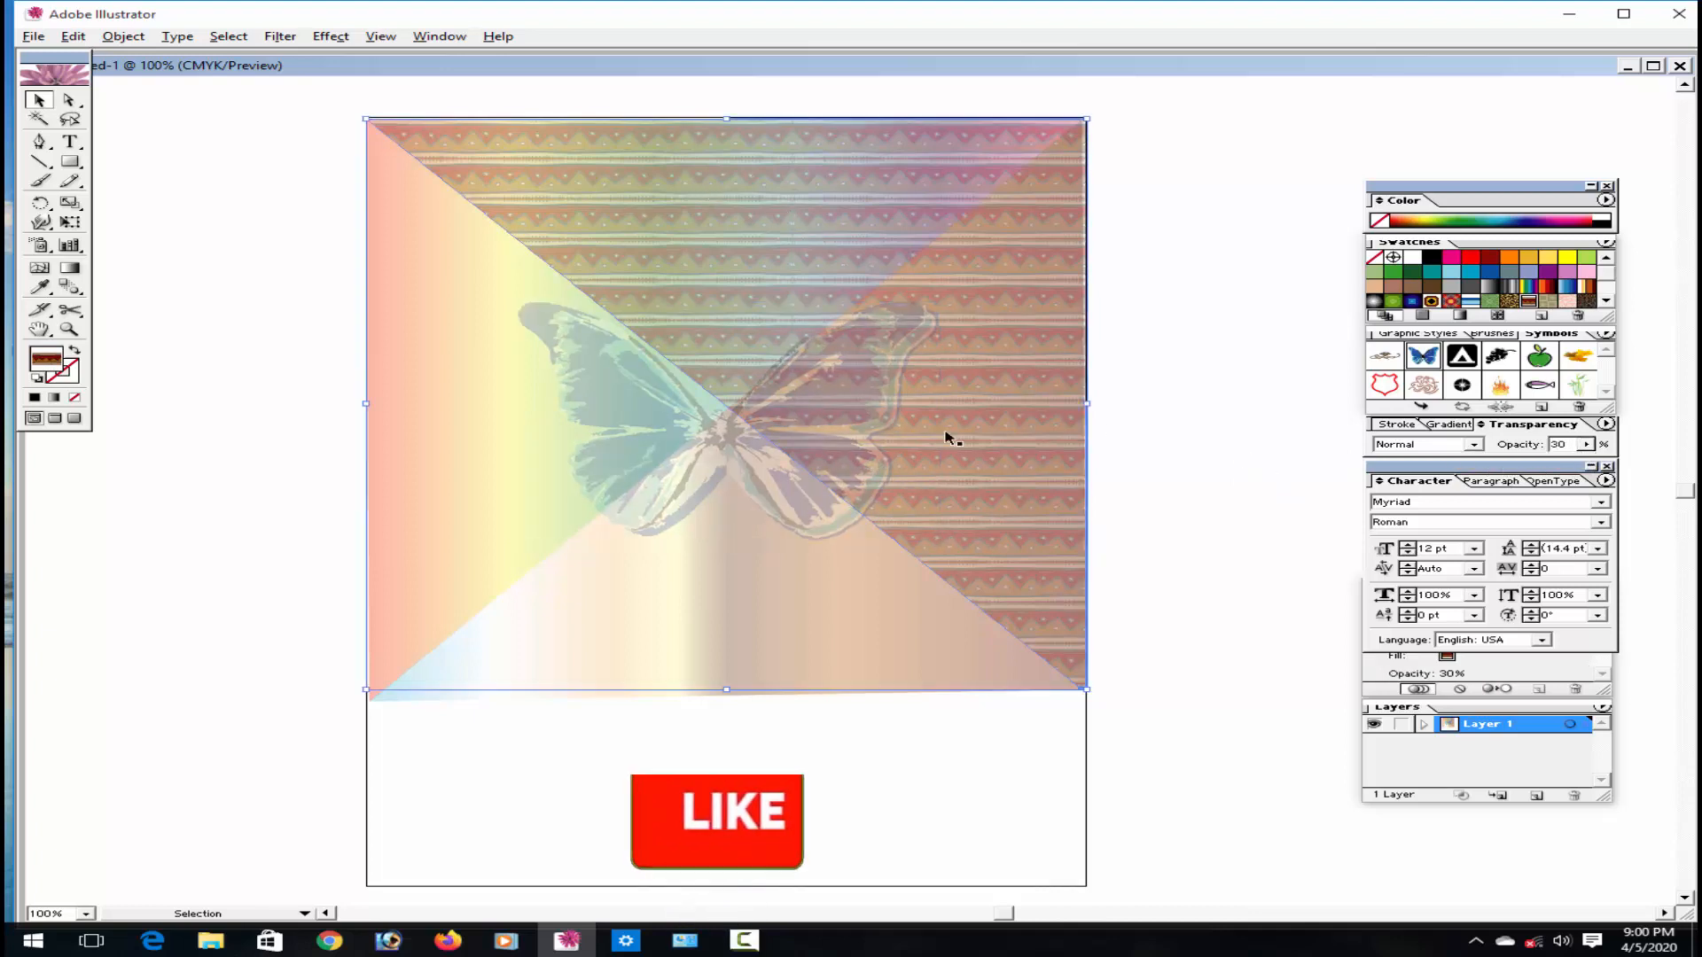
pyautogui.click(1585, 444)
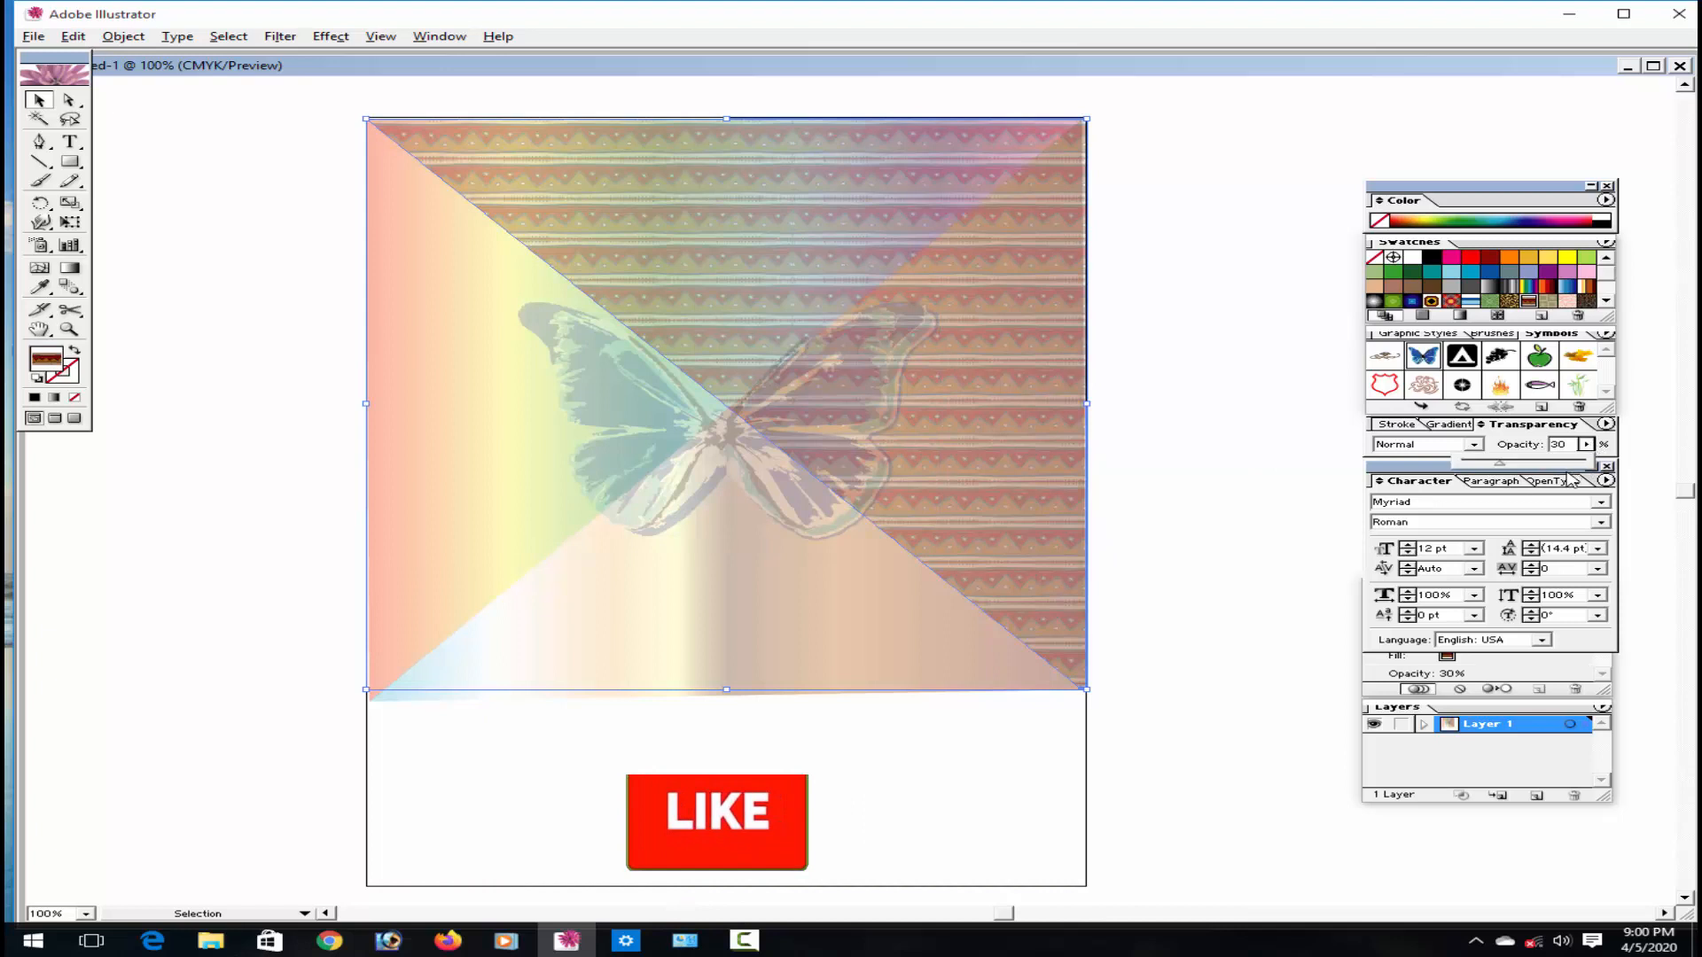
pyautogui.moveTo(1495, 466); pyautogui.dragTo(1494, 467)
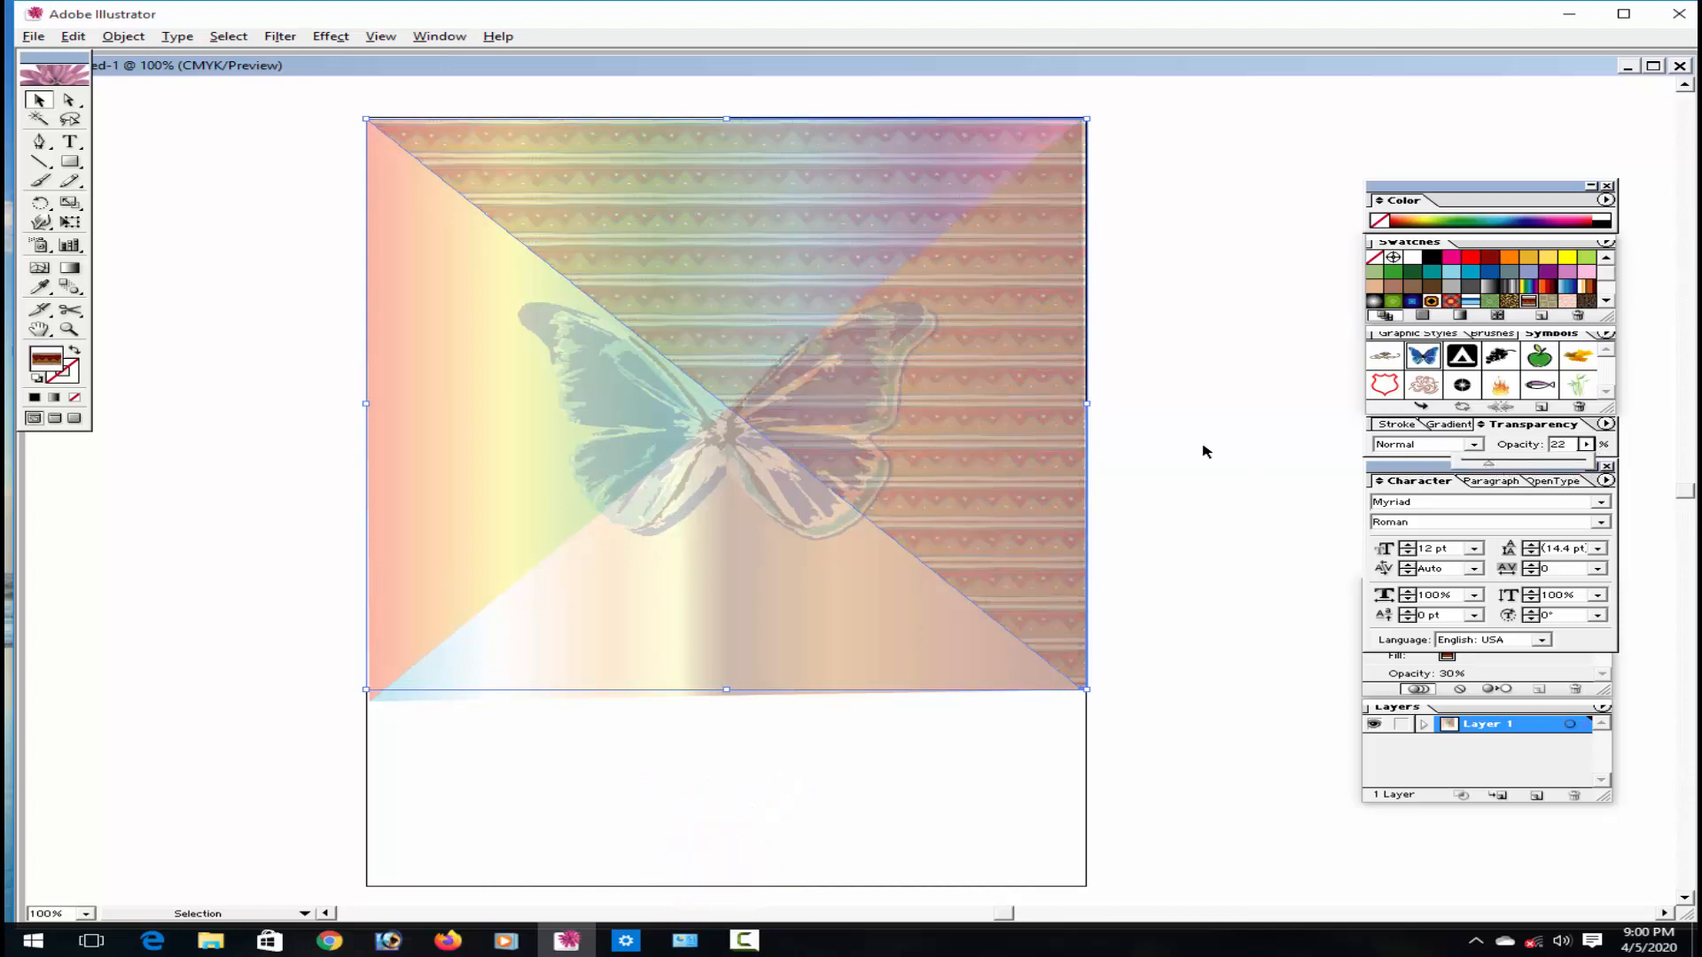
pyautogui.click(1204, 452)
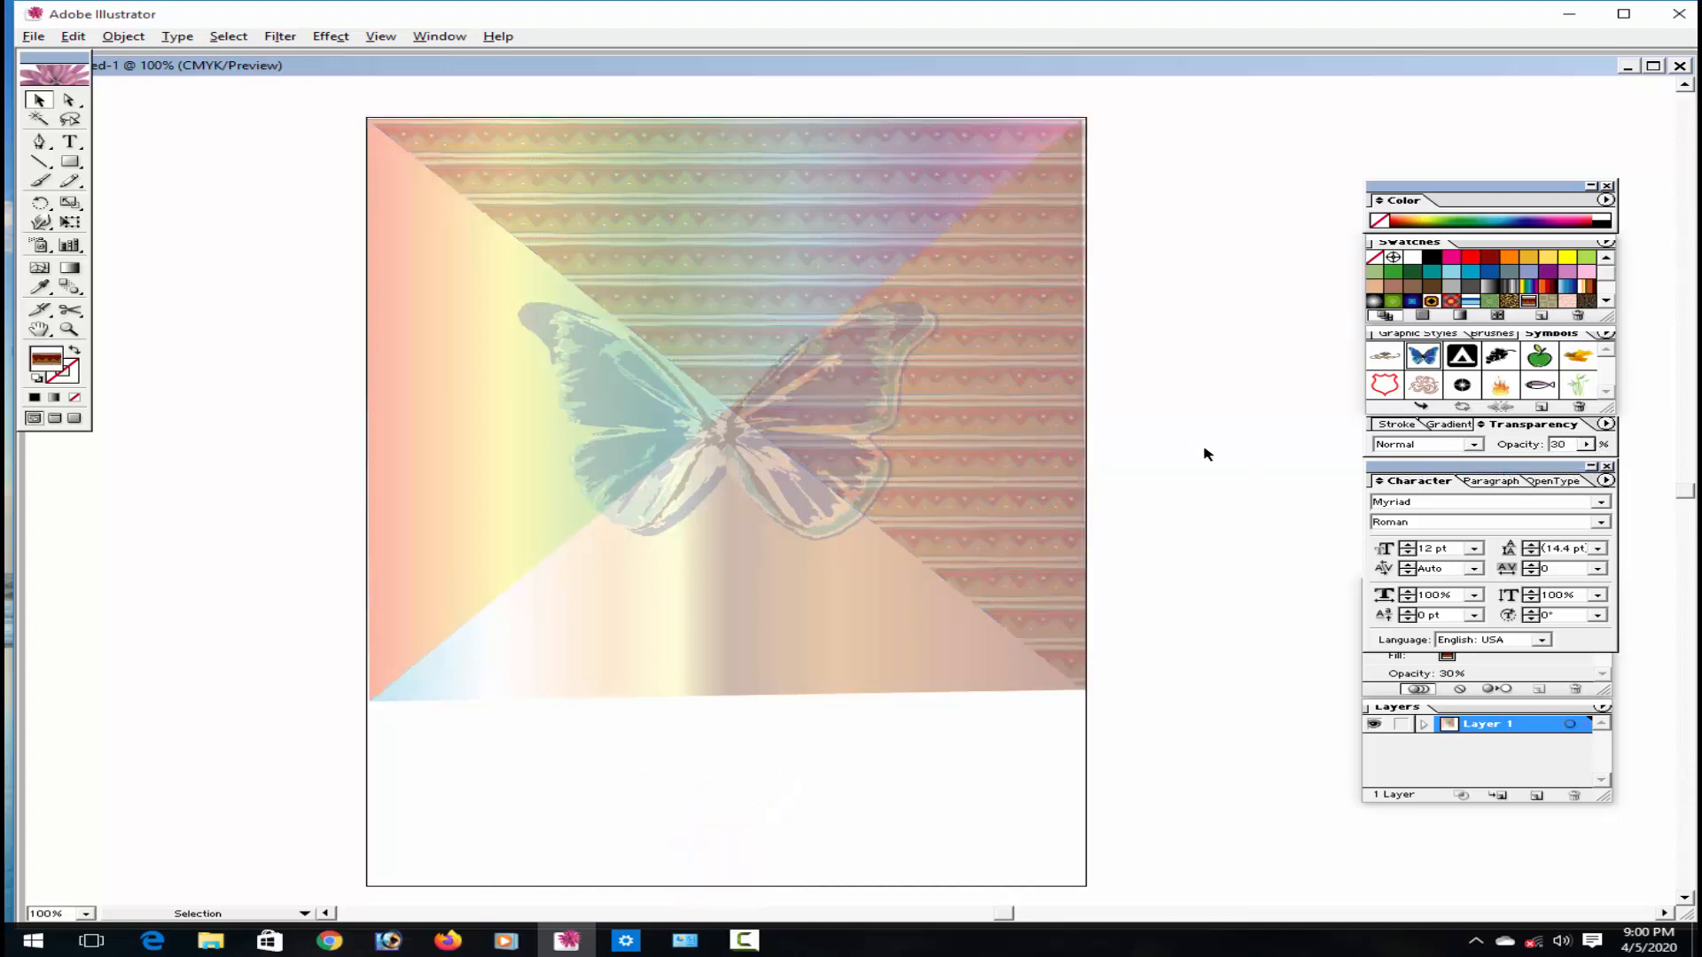
pyautogui.click(70, 142)
pyautogui.click(496, 219)
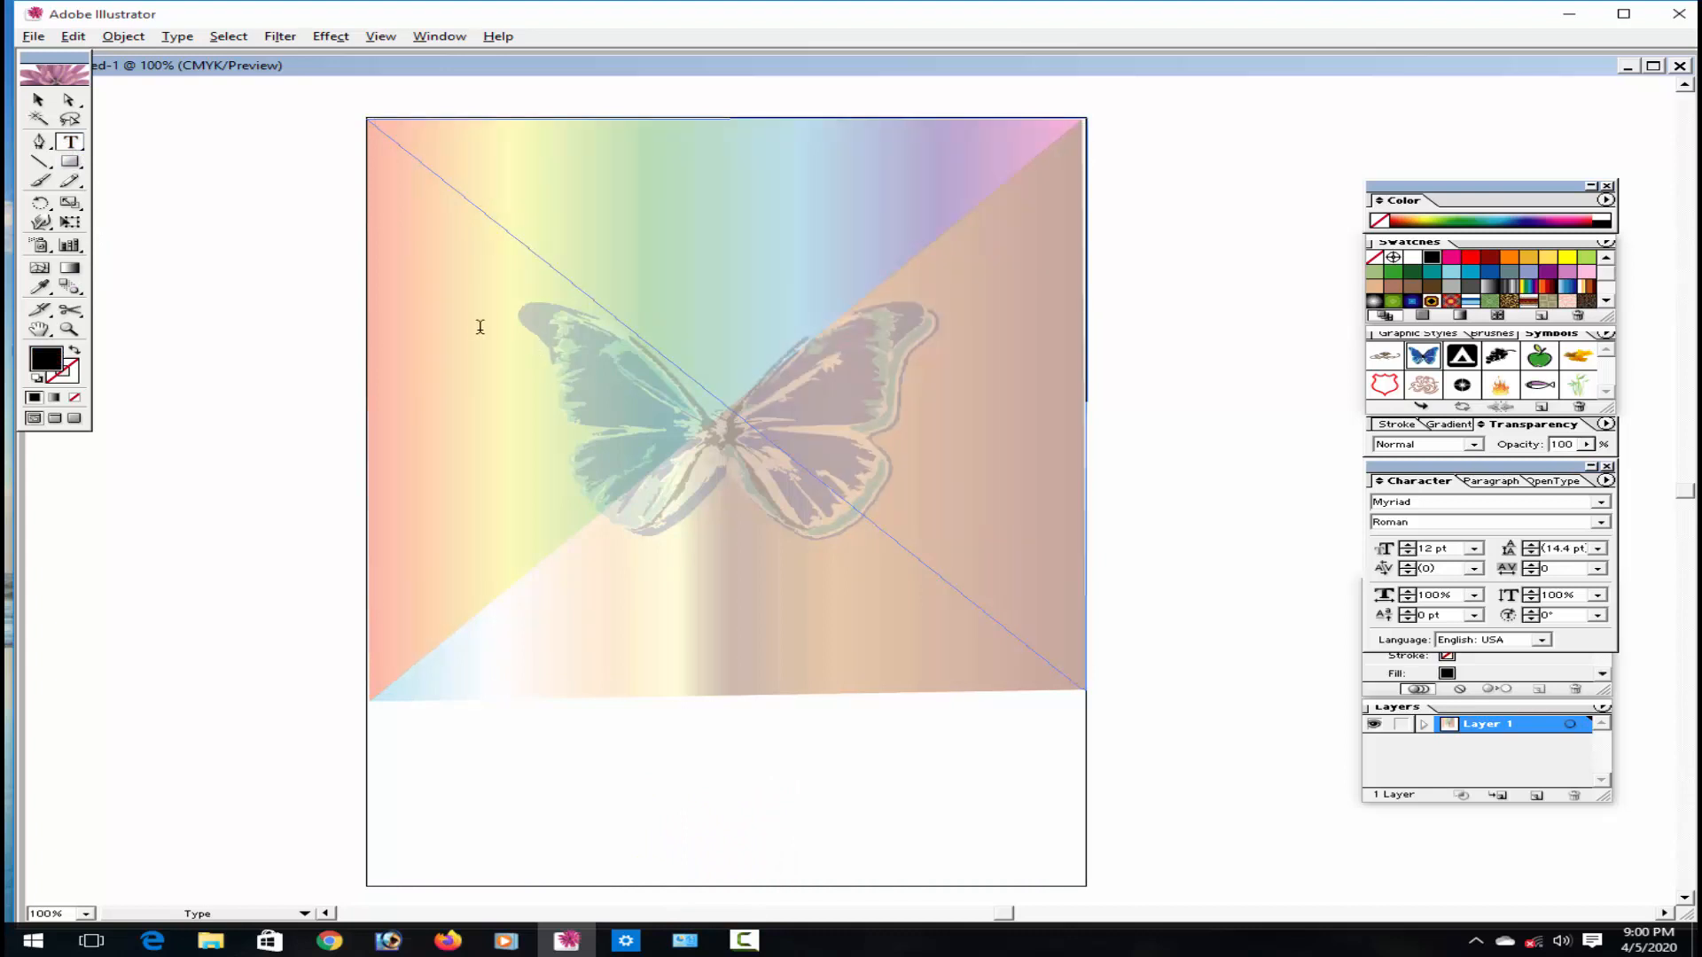
pyautogui.hotkey('ctrl', 'z')
pyautogui.click(69, 100)
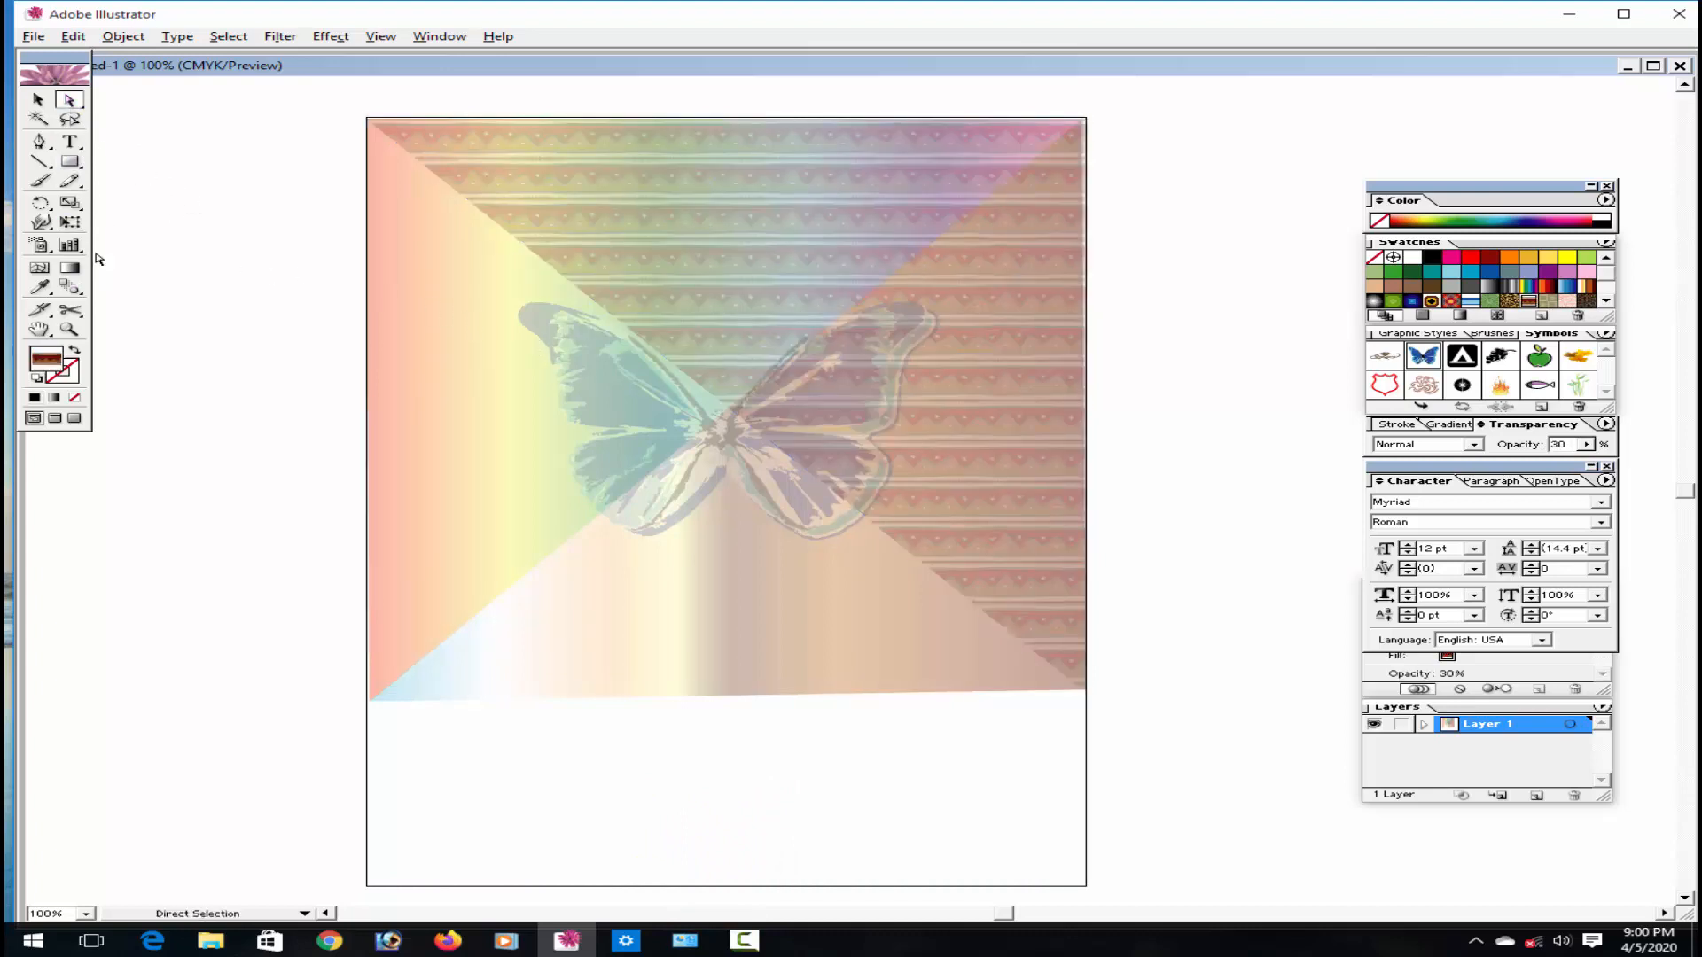
# Start a text line on the yellow area beside the butterfly's left wing, entering the trial text "dfdsafasdf" and erasing it.
pyautogui.click(70, 142)
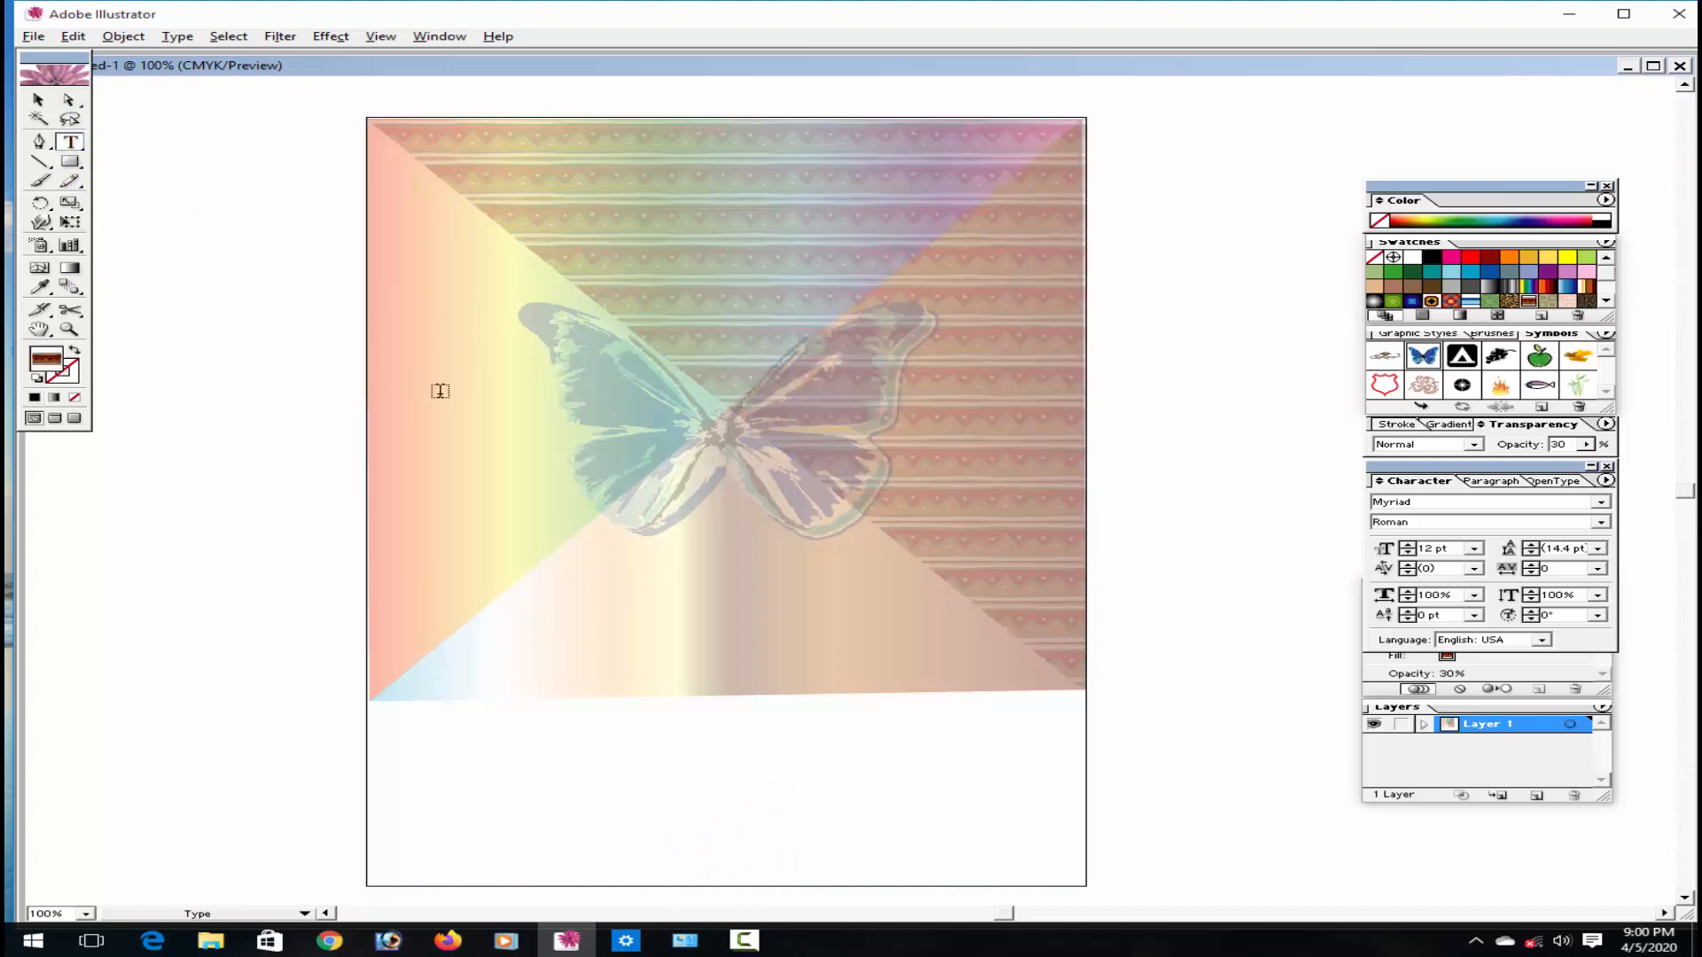
pyautogui.click(442, 390)
pyautogui.write('dfdsafasdf')
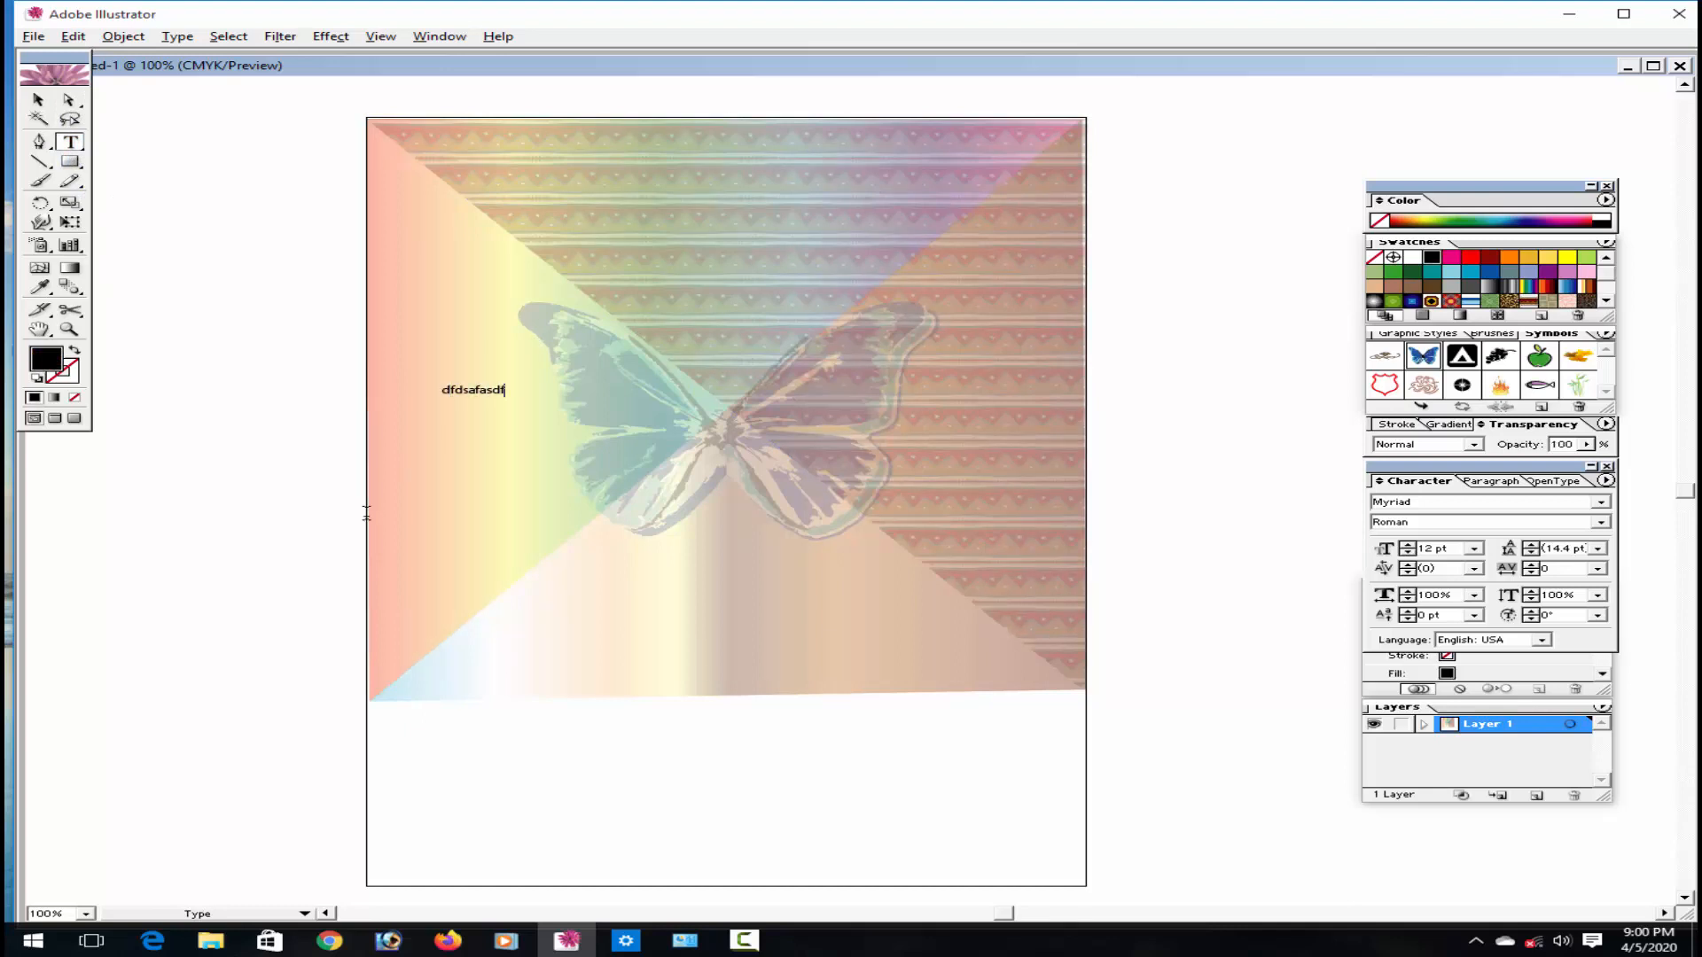
pyautogui.press('BackSpace')
pyautogui.press('BackSpace')
pyautogui.press('BackSpace')
pyautogui.press('BackSpace')
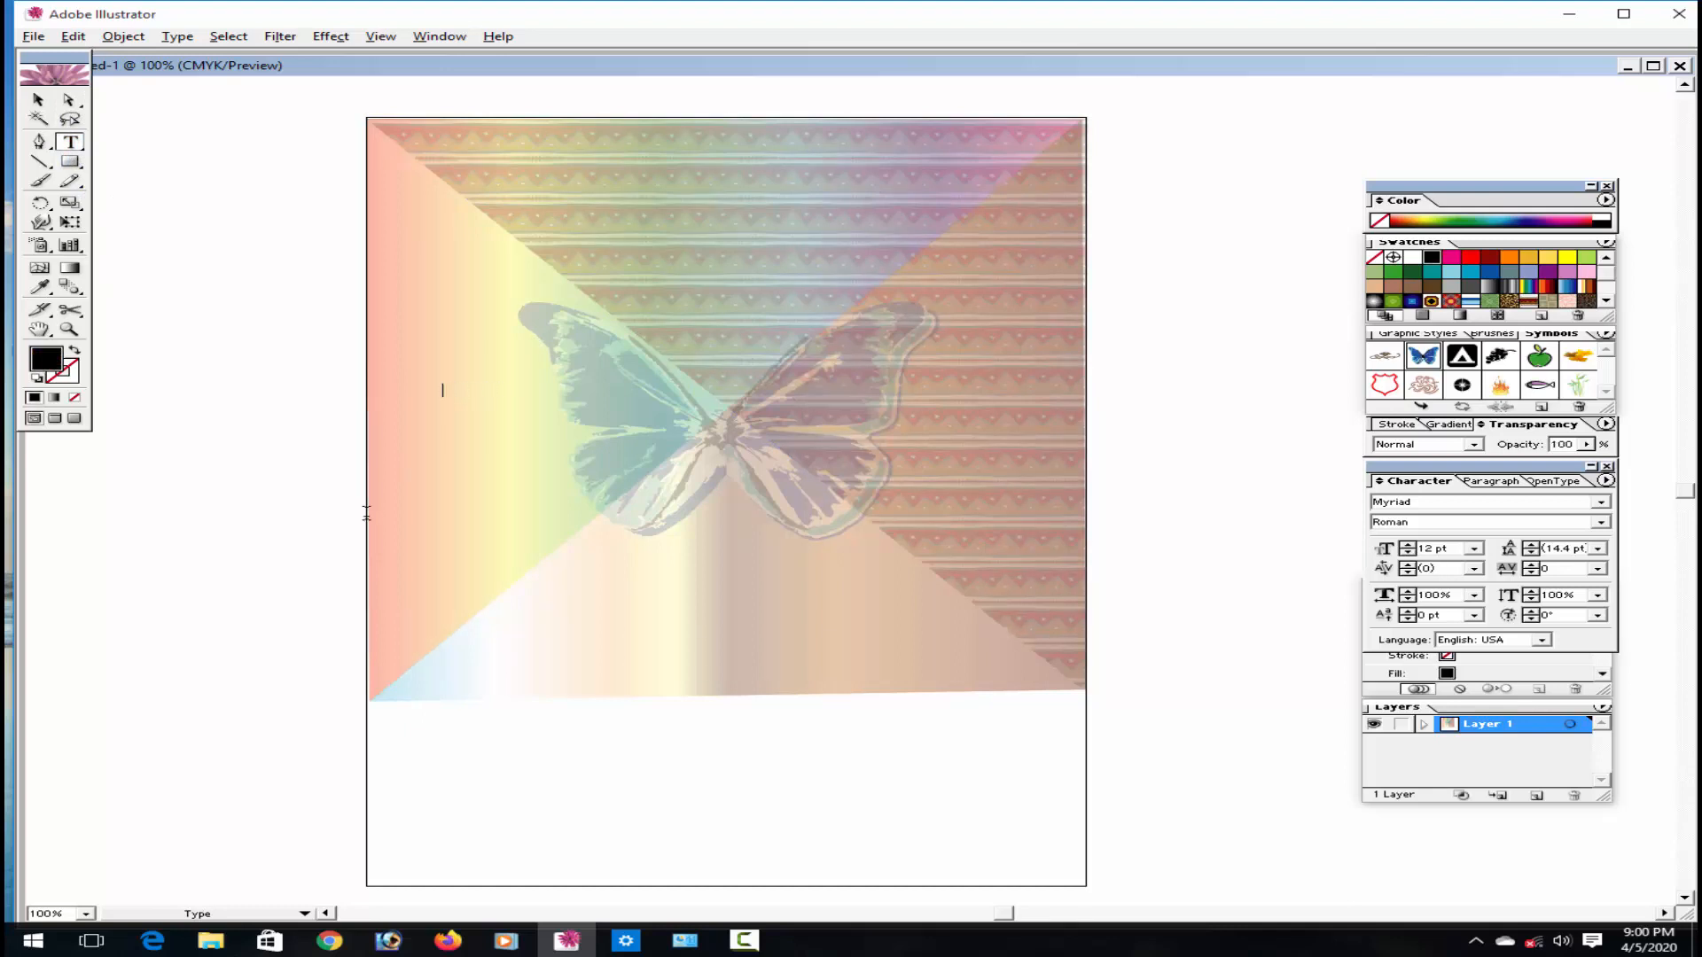